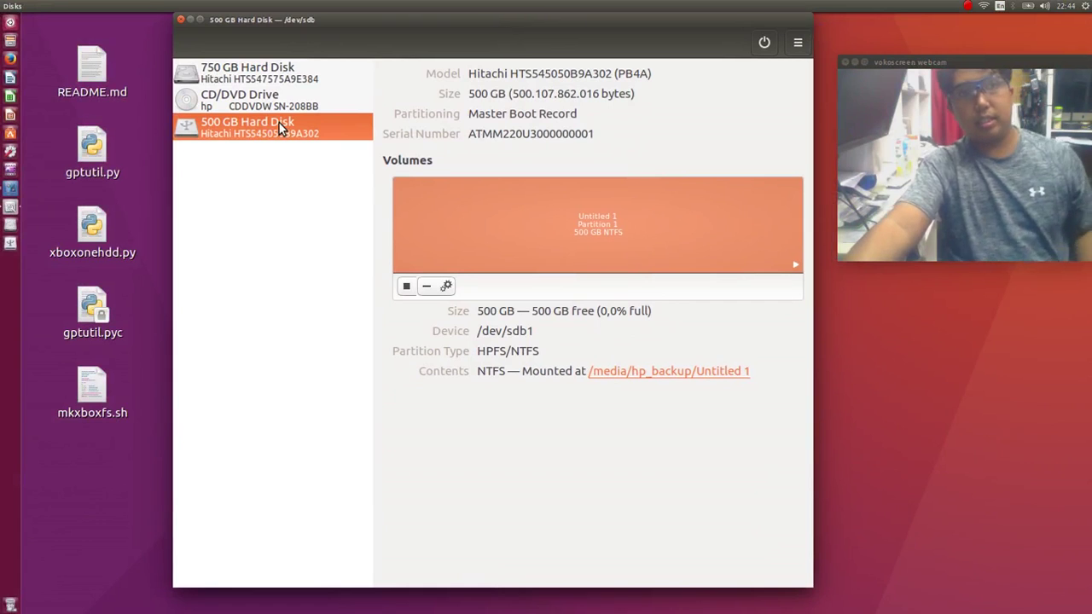
Compare the details of the 750 GB hard disk, the CD/DVD drive and the 500 GB hard disk to identify the target drive.
{"action": "left_click", "coordinate": [302, 71]}
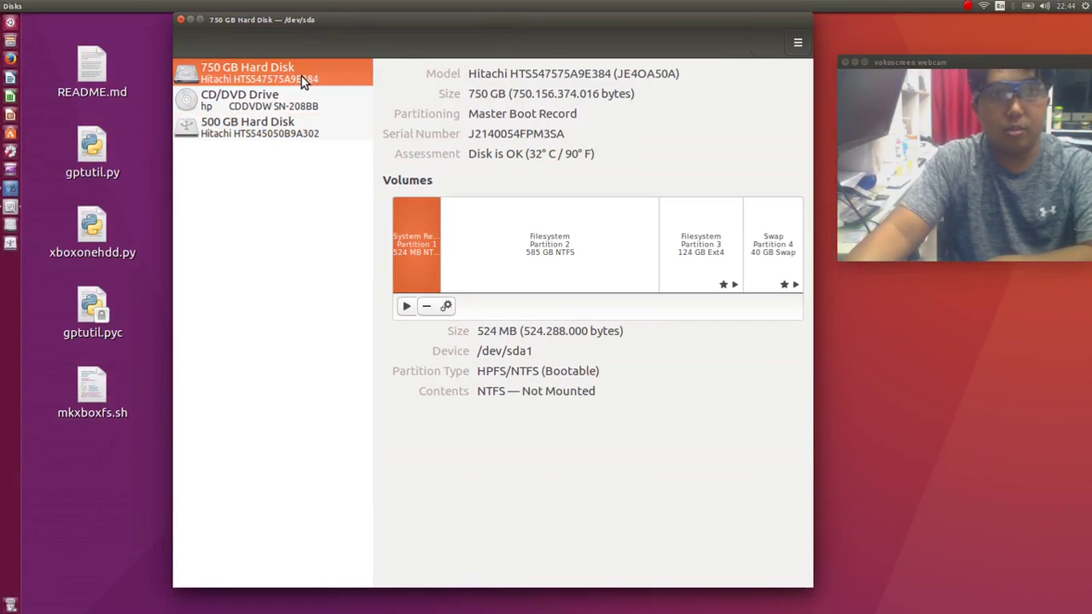
{"action": "left_click", "coordinate": [304, 104]}
{"action": "left_click", "coordinate": [302, 132]}
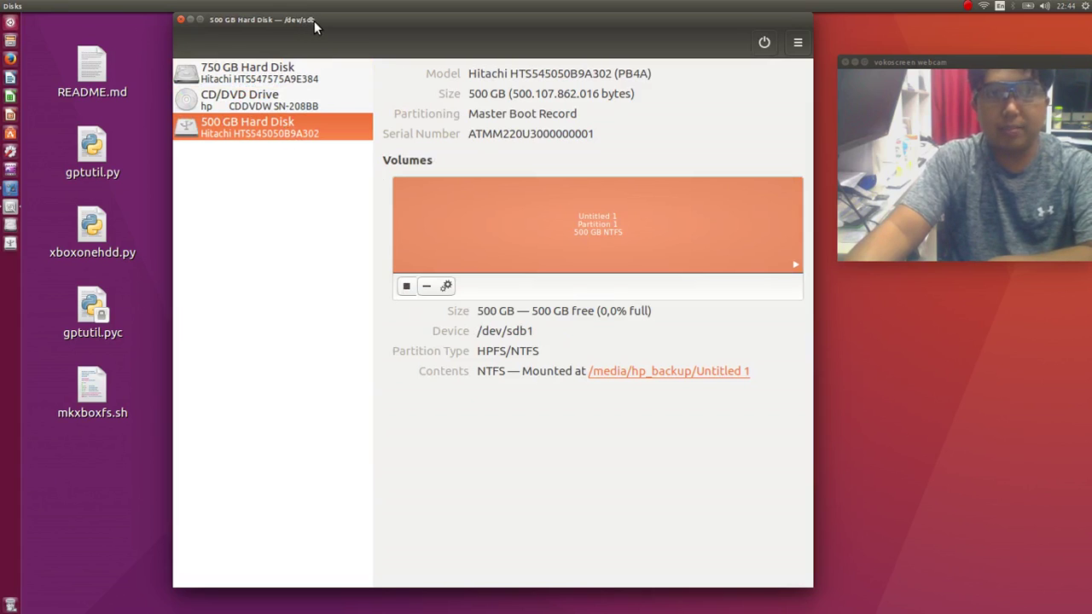
{"action": "left_click", "coordinate": [298, 73]}
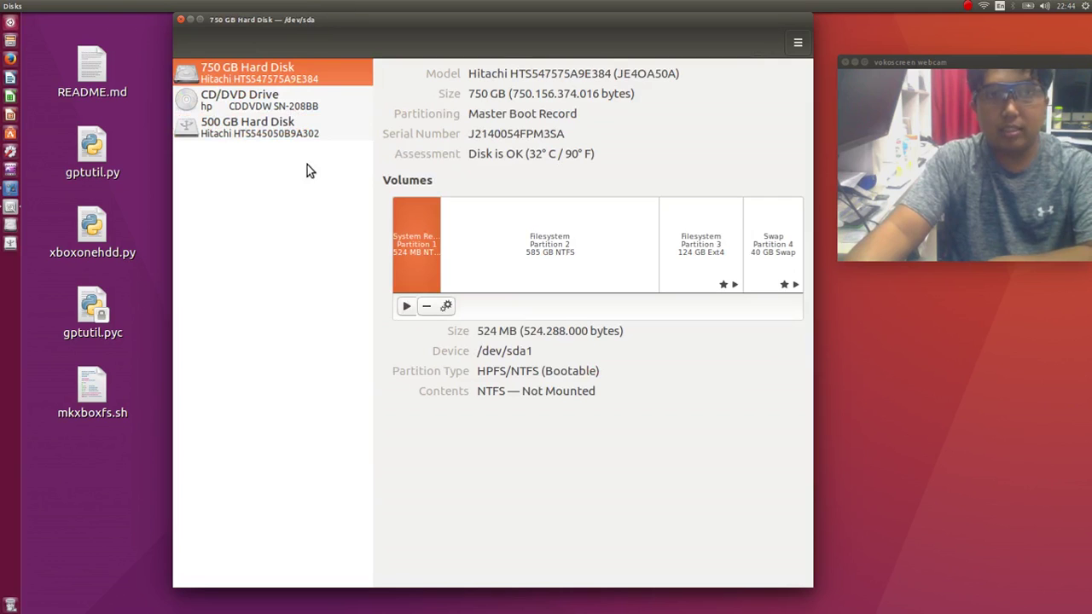
{"action": "left_click", "coordinate": [300, 132]}
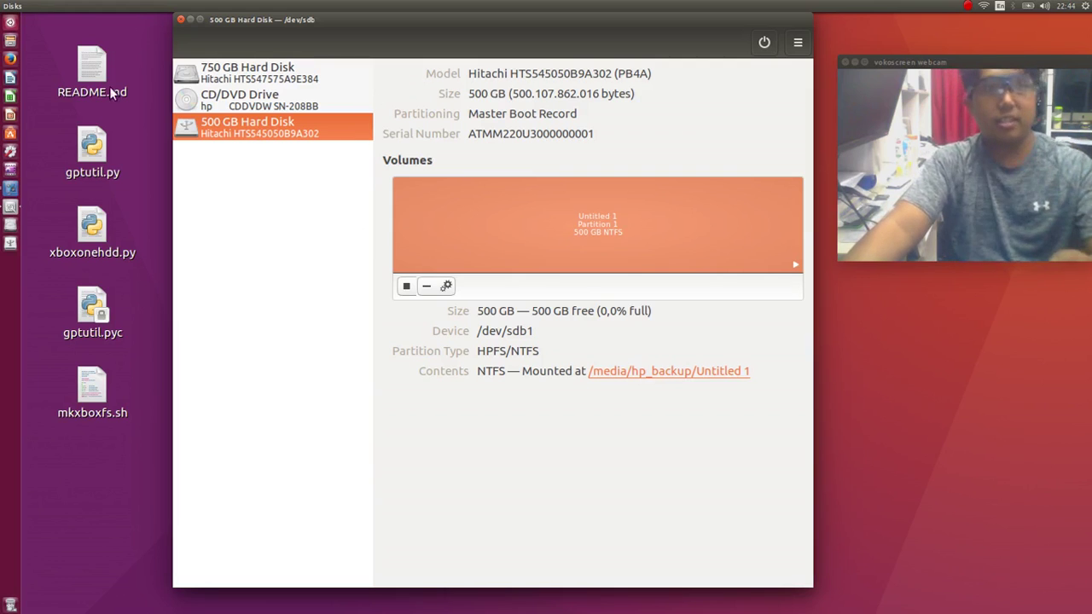
Open linux commands.txt from the Downloads folder and move its window toward the middle of the desktop.
{"action": "left_click", "coordinate": [82, 39]}
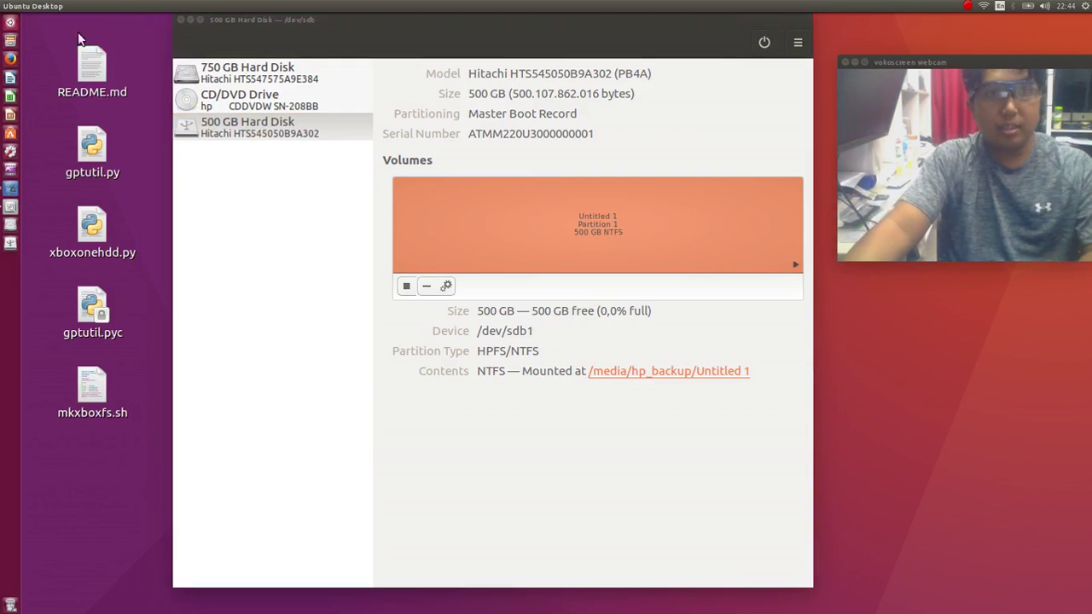
{"action": "left_click", "coordinate": [11, 40]}
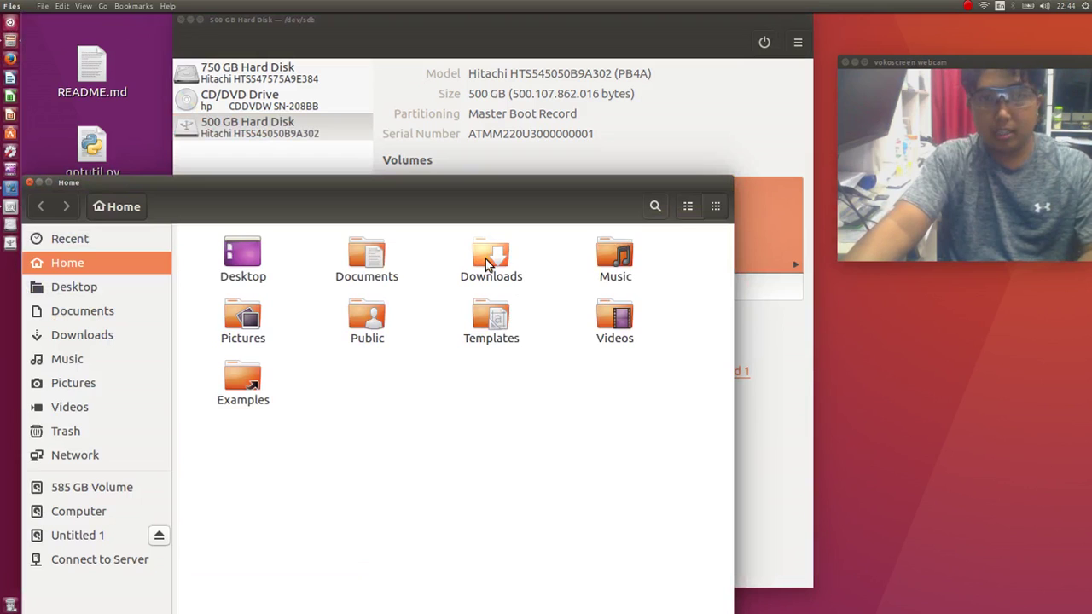
{"action": "double_click", "coordinate": [485, 259]}
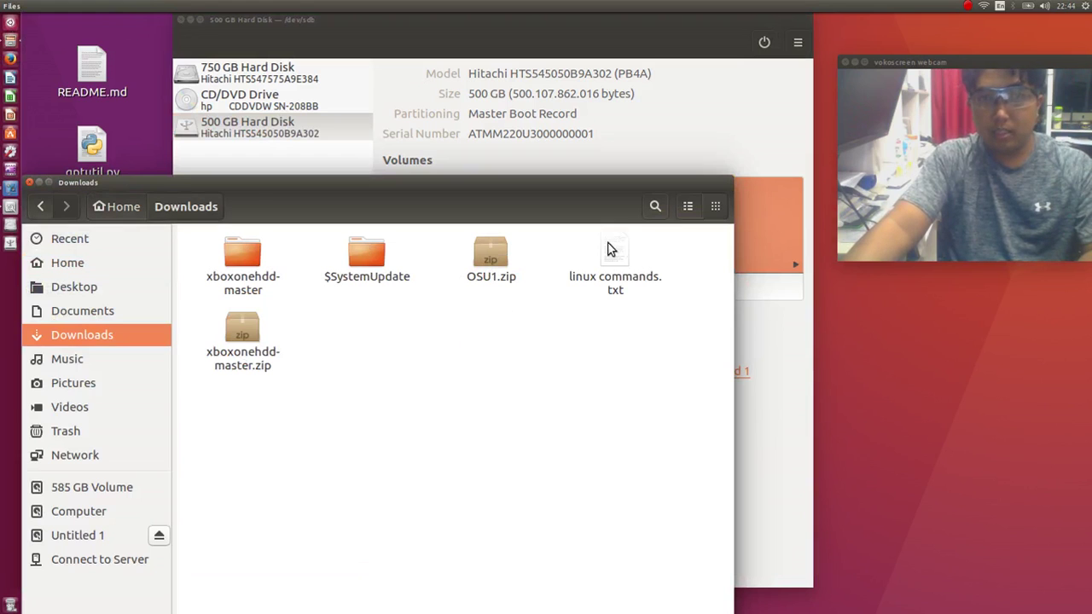
{"action": "double_click", "coordinate": [619, 248]}
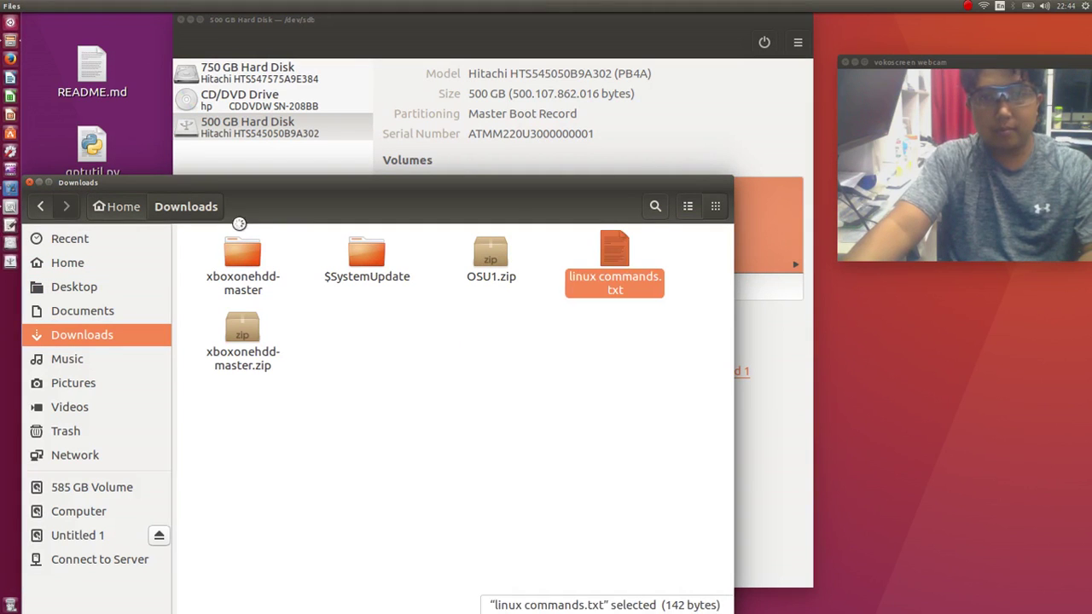
{"action": "left_click", "coordinate": [28, 182]}
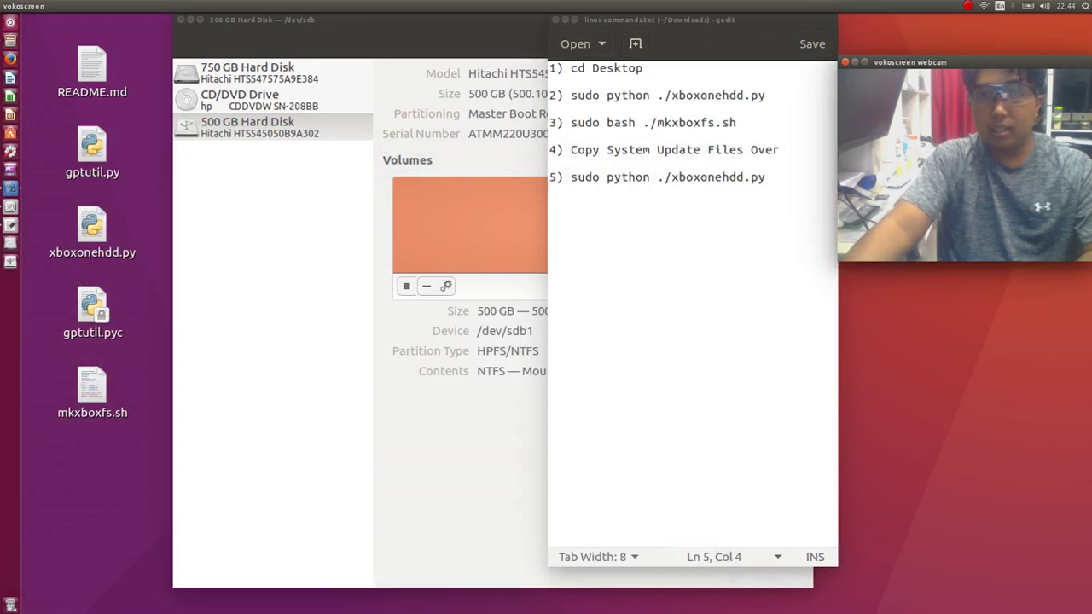
{"action": "left_click", "coordinate": [679, 29]}
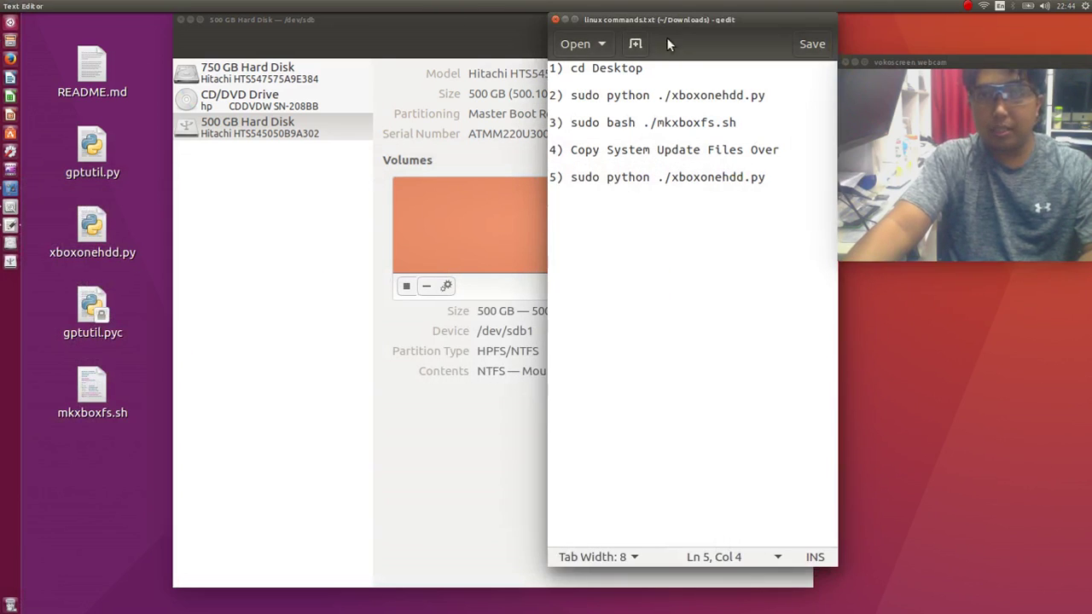
{"action": "left_click_drag", "start_coordinate": [670, 21], "coordinate": [464, 64]}
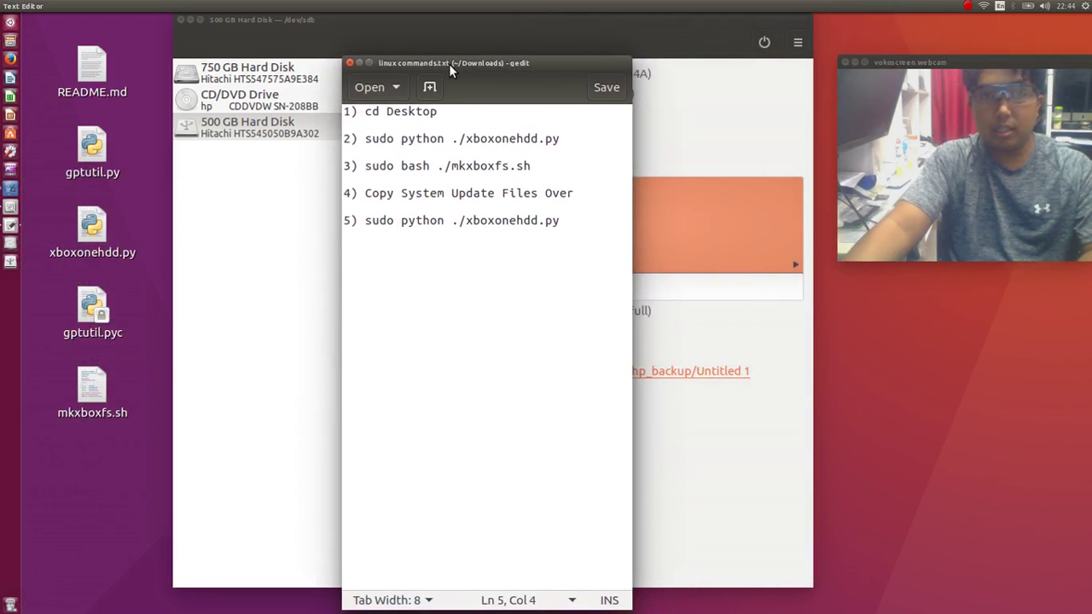
Look at xboxonehdd-master.zip and its available actions in the Downloads folder, and check the script files on the desktop.
{"action": "left_click", "coordinate": [11, 41]}
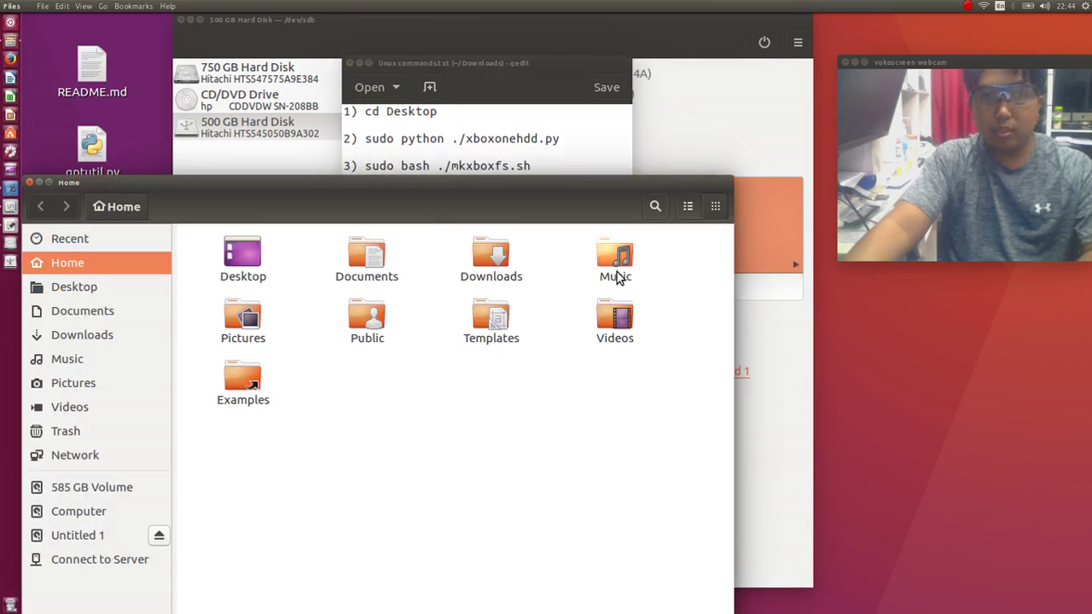
{"action": "double_click", "coordinate": [491, 265]}
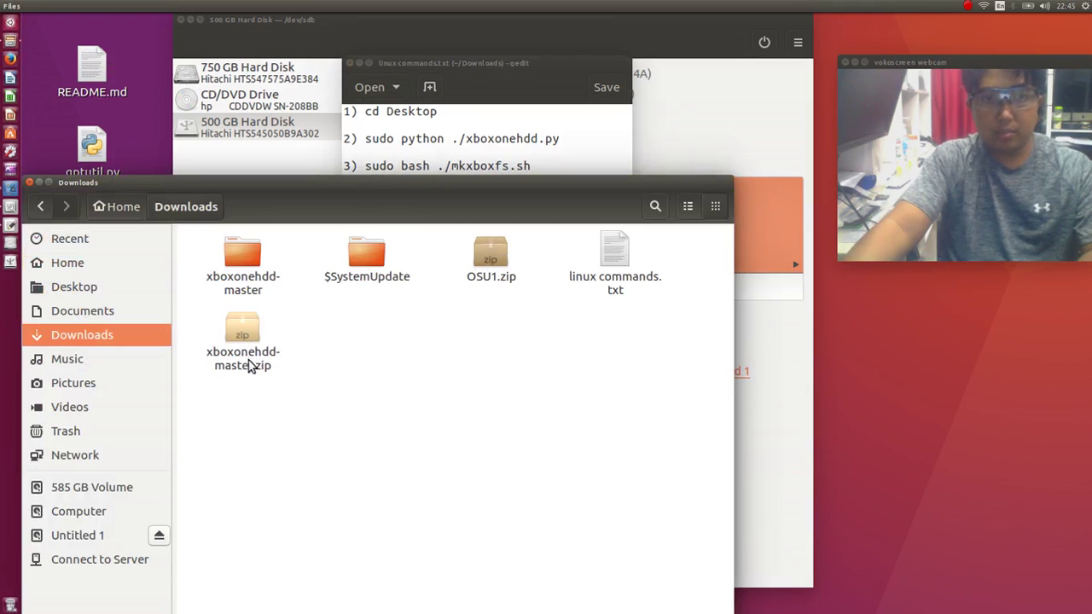
{"action": "left_click", "coordinate": [244, 333]}
{"action": "right_click", "coordinate": [244, 334]}
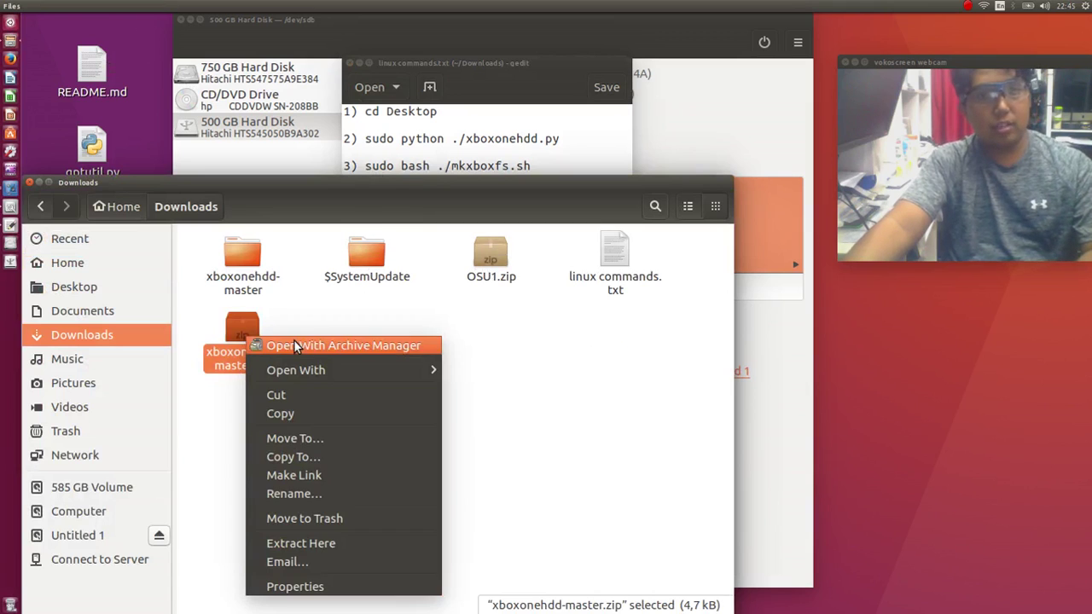
{"action": "left_click", "coordinate": [130, 125]}
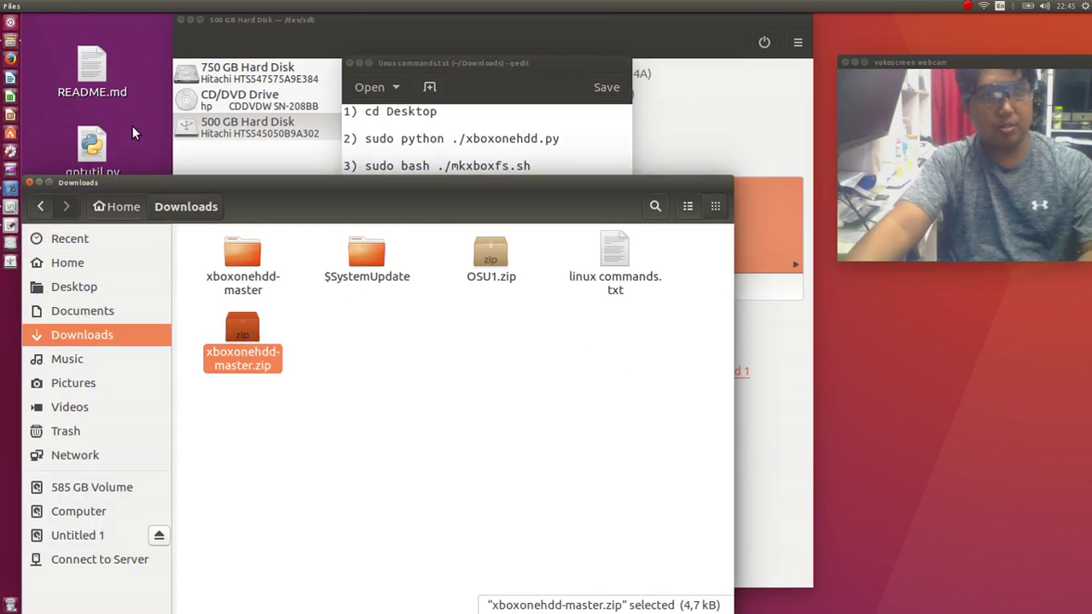
{"action": "left_click", "coordinate": [30, 183]}
{"action": "left_click_drag", "start_coordinate": [141, 30], "coordinate": [21, 601]}
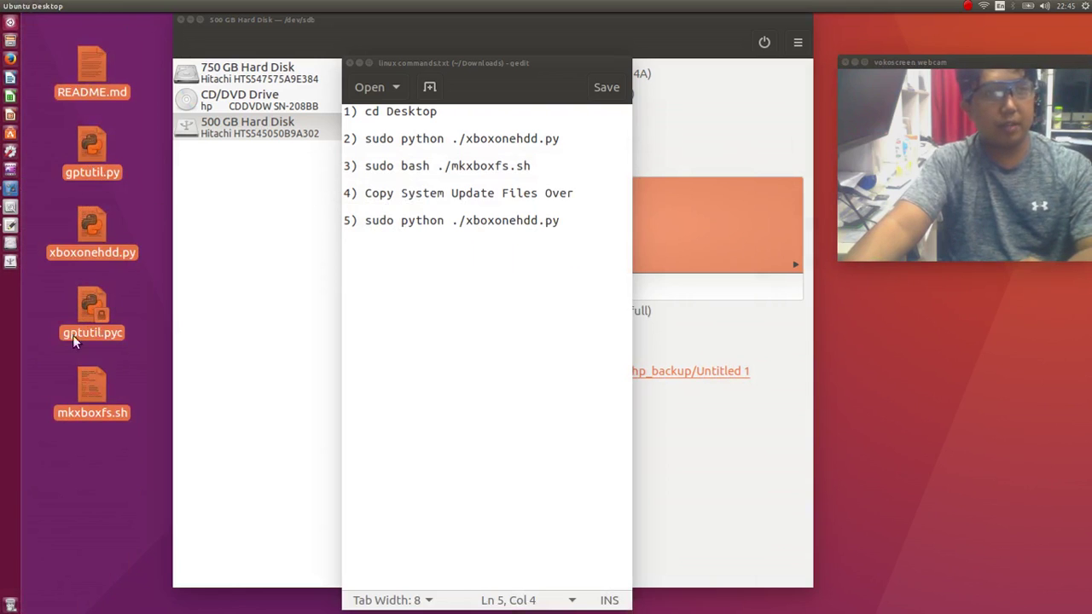
{"action": "left_click", "coordinate": [135, 140]}
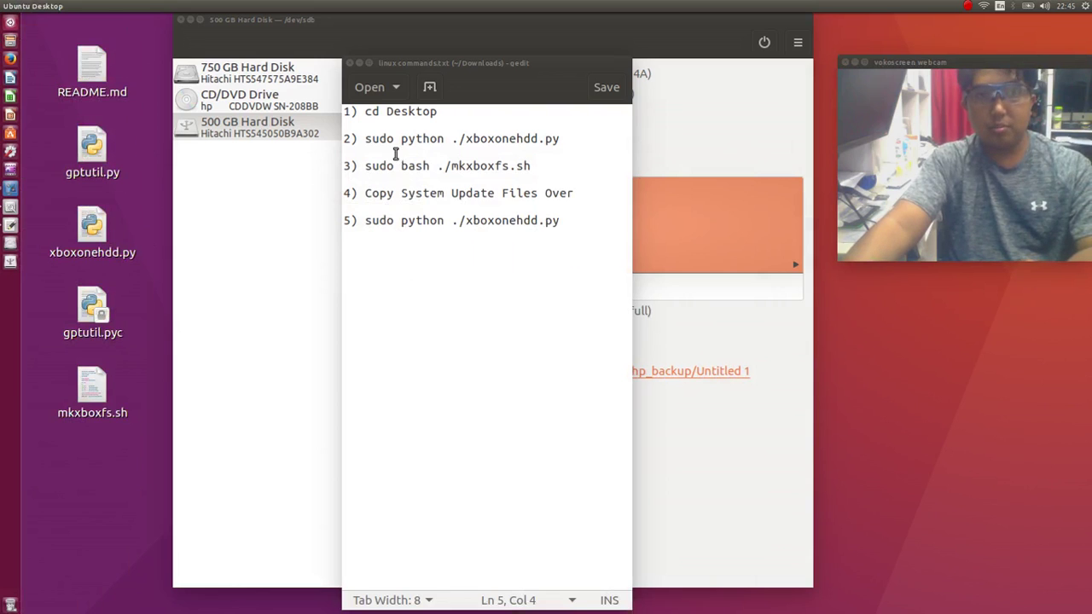
Open a terminal from the desktop and change to the Desktop directory with cd Desktop.
{"action": "right_click", "coordinate": [148, 225]}
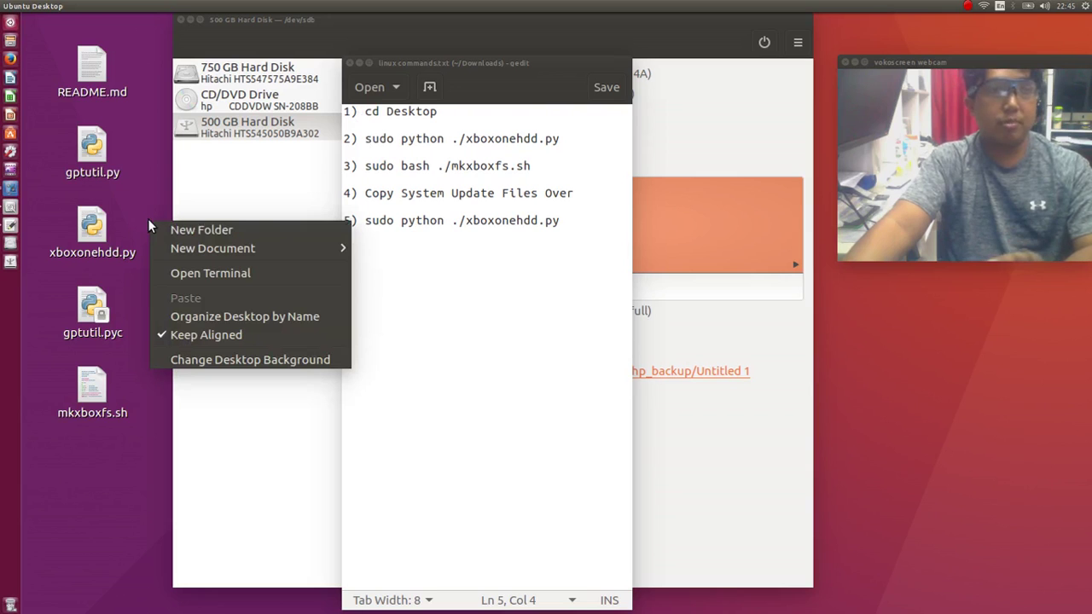
{"action": "left_click", "coordinate": [221, 278]}
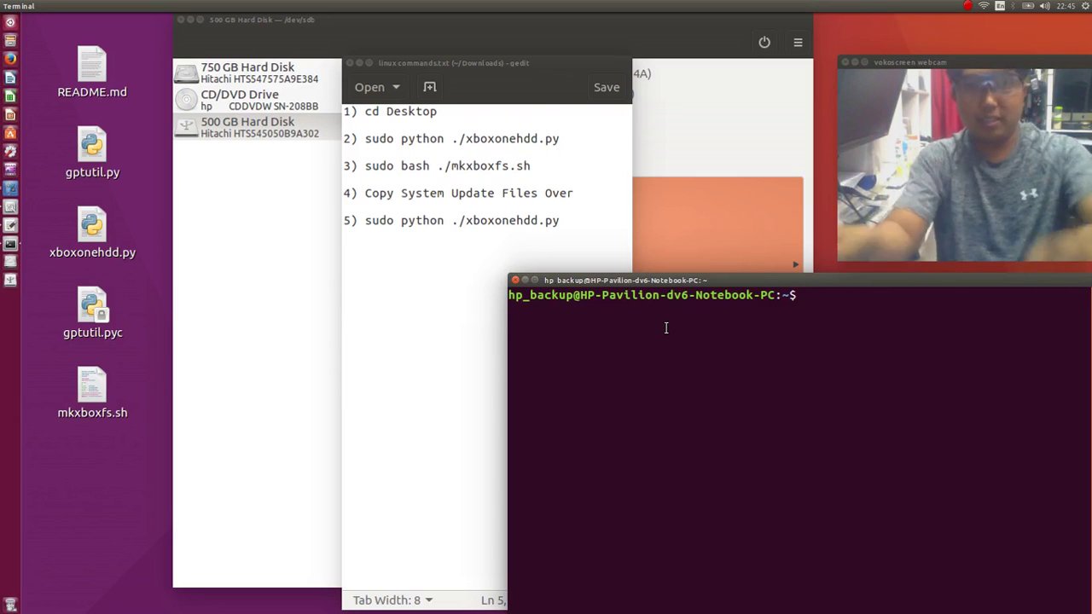
{"action": "type", "text": "cd "}
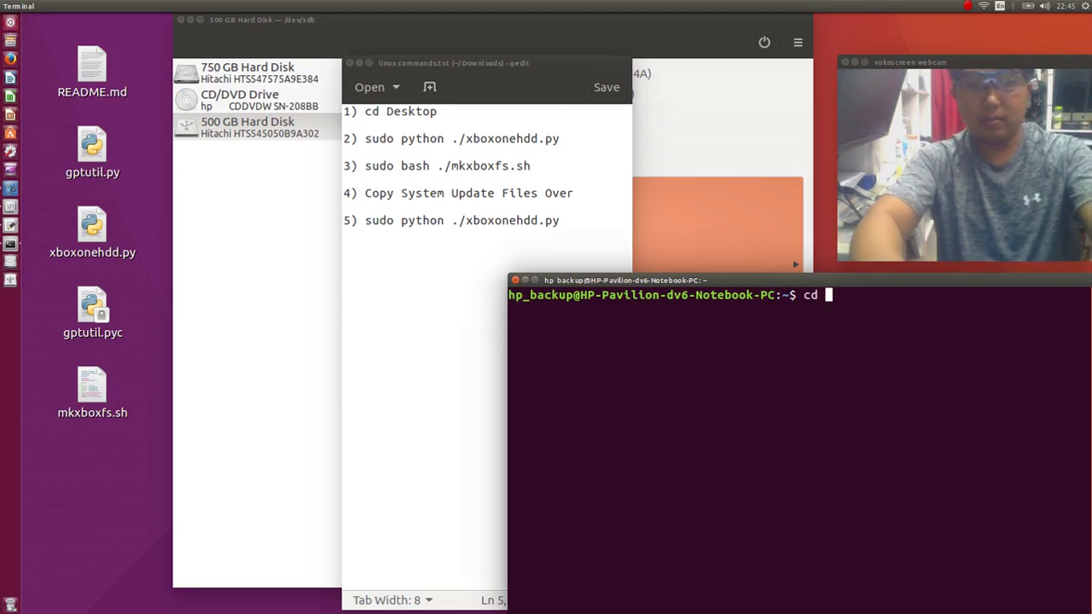
{"action": "type", "text": "Desk"}
{"action": "key", "text": "BackSpace"}
{"action": "type", "text": "s"}
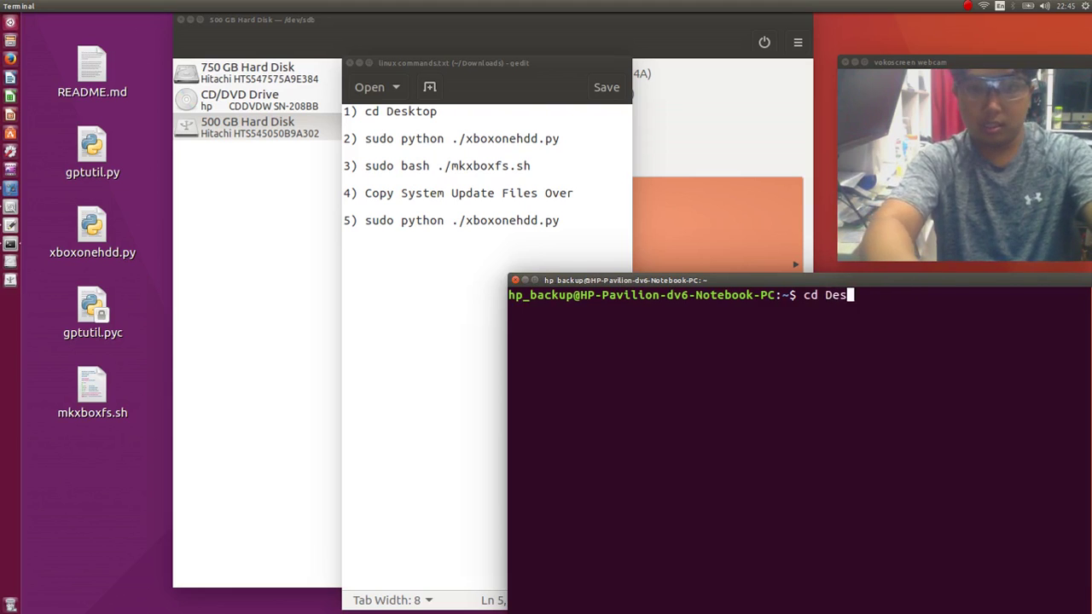
{"action": "type", "text": "ktop"}
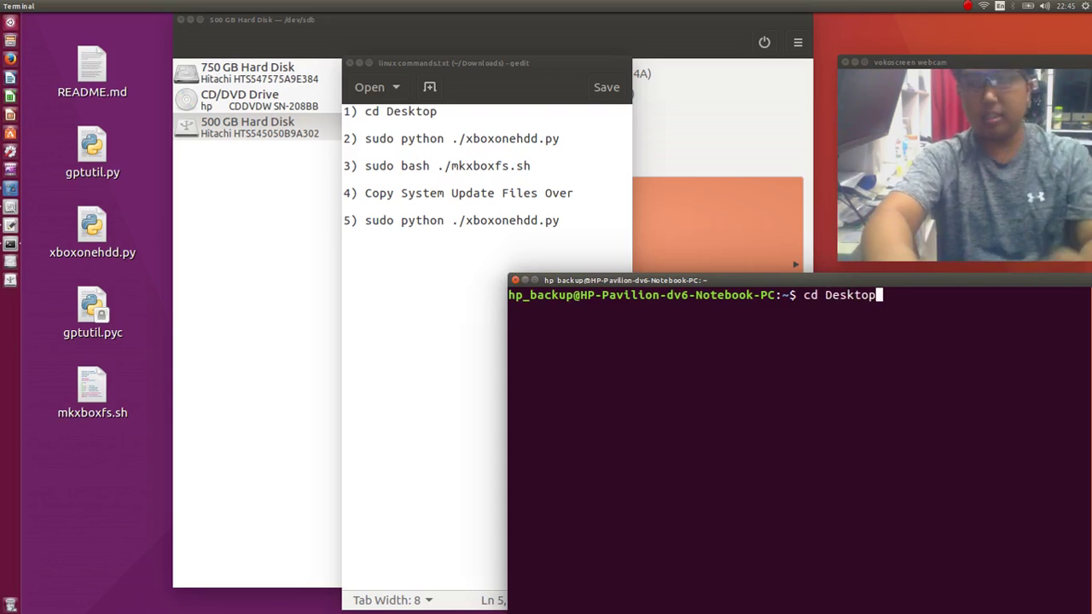
{"action": "key", "text": "Return"}
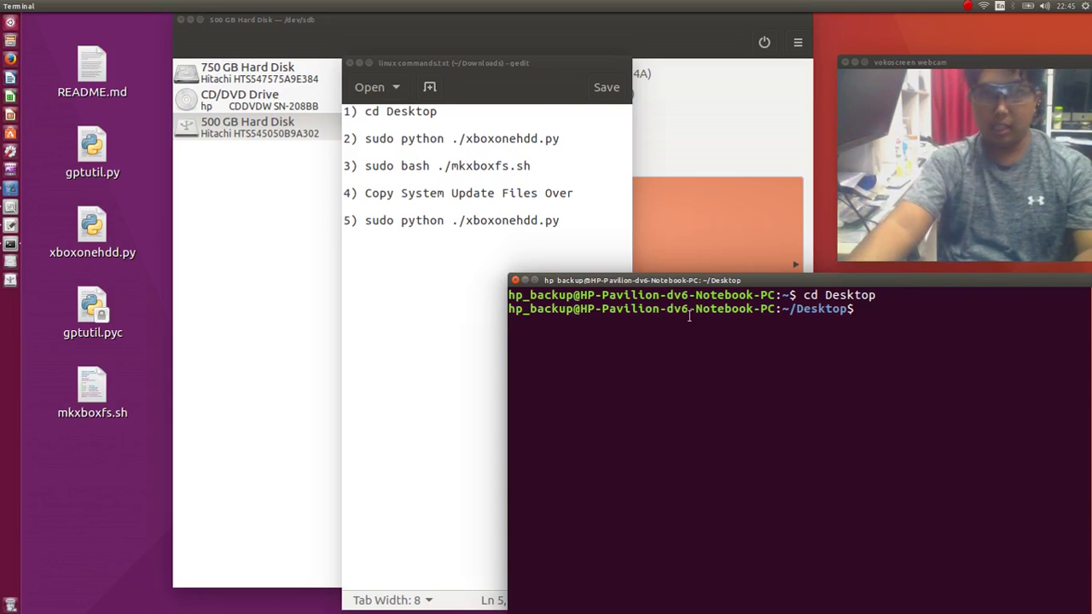
Copy sudo python ./xboxonehdd.py from the notes, run it in the terminal for sdb, and enter the sudo password.
{"action": "left_click_drag", "start_coordinate": [367, 137], "coordinate": [564, 134]}
{"action": "right_click", "coordinate": [552, 138]}
{"action": "left_click", "coordinate": [588, 208]}
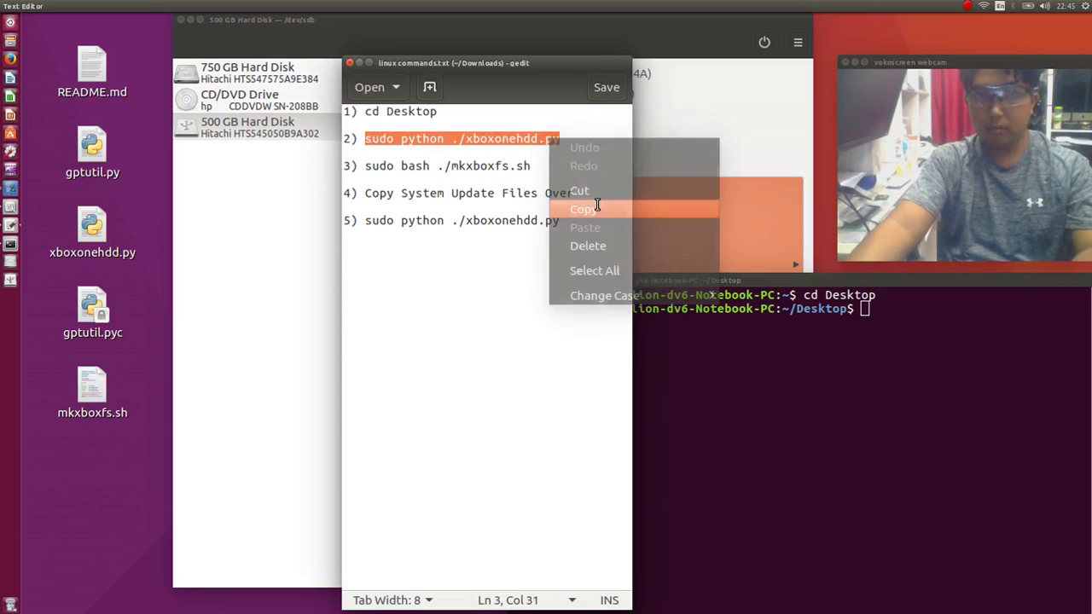
{"action": "right_click", "coordinate": [935, 330]}
{"action": "left_click", "coordinate": [948, 379]}
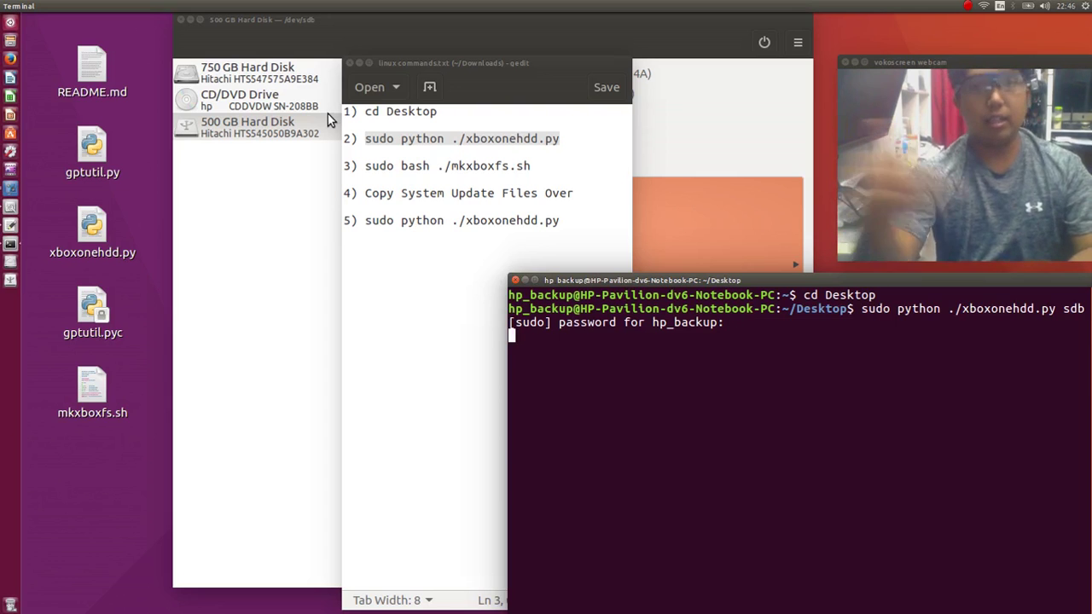
{"action": "key", "text": "Return"}
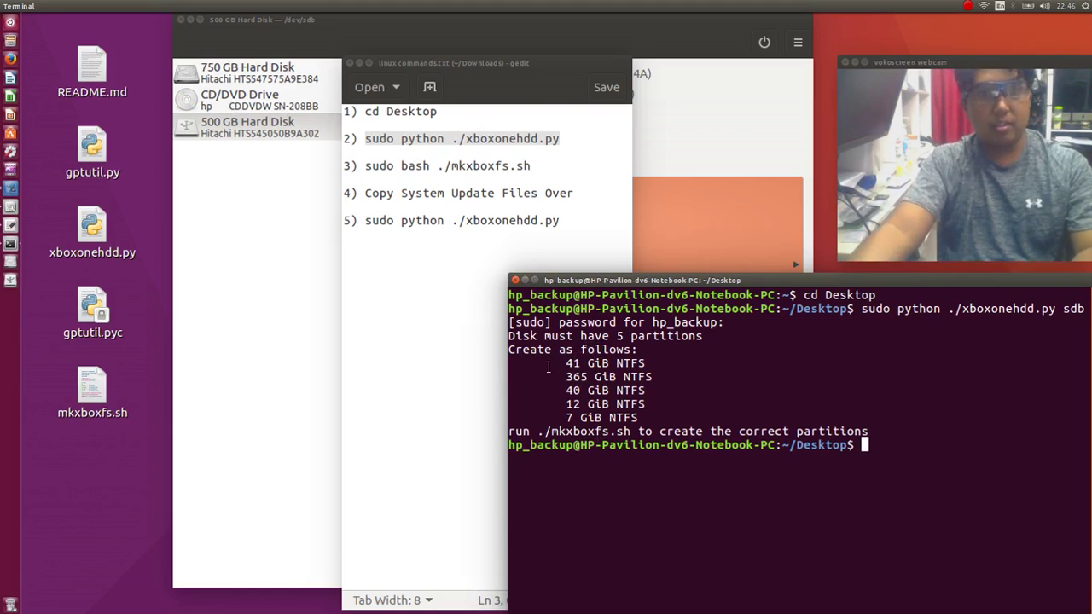
Try to create the partitions by copying sudo bash ./mkxboxfs.sh from the notes and running it in the terminal for sdb.
{"action": "left_click", "coordinate": [398, 138]}
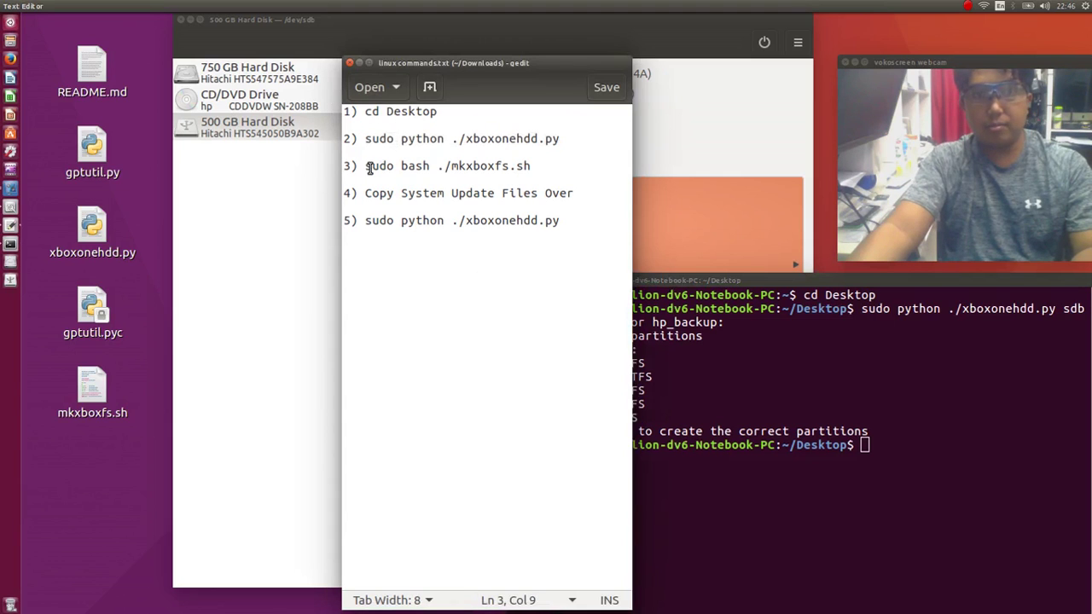
{"action": "left_click", "coordinate": [368, 167]}
{"action": "key", "text": "shift+Down"}
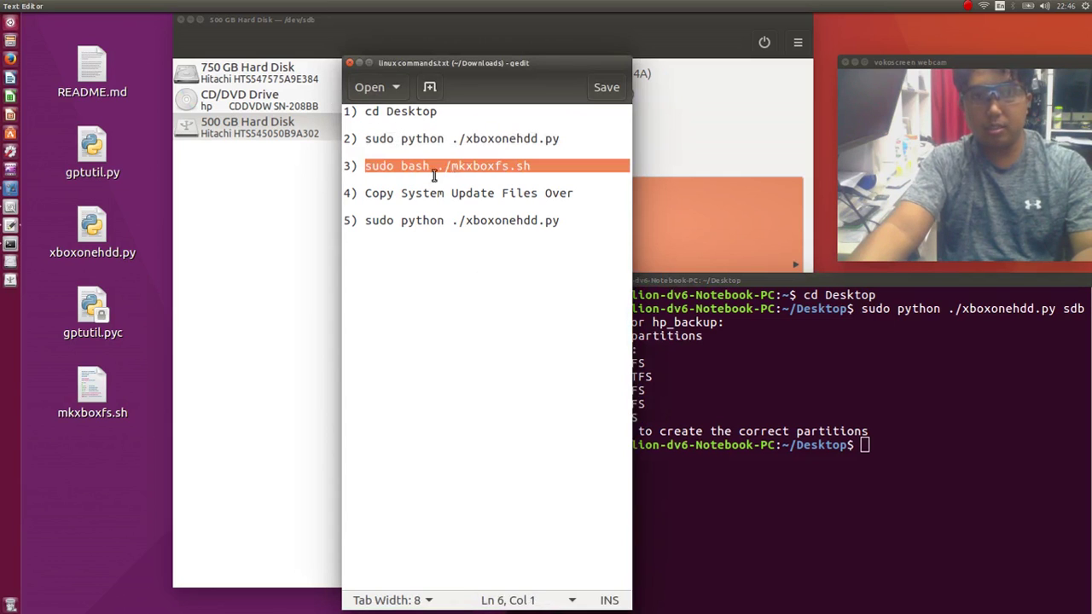
{"action": "left_click_drag", "start_coordinate": [516, 176], "coordinate": [533, 168]}
{"action": "right_click", "coordinate": [511, 172]}
{"action": "left_click", "coordinate": [550, 234]}
{"action": "right_click", "coordinate": [886, 451]}
{"action": "left_click", "coordinate": [942, 502]}
{"action": "type", "text": "sdb"}
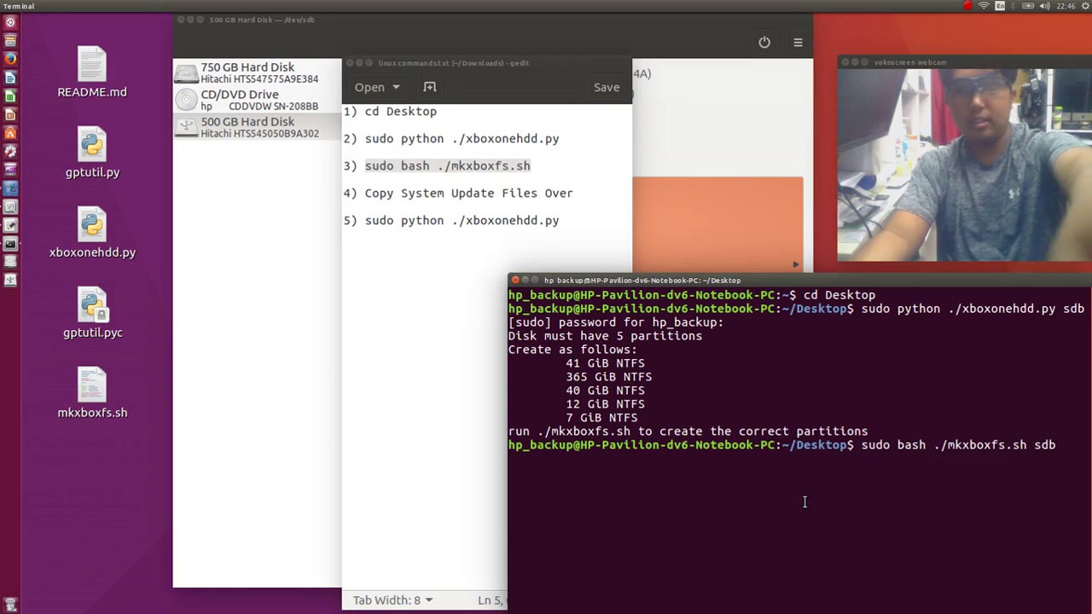
{"action": "key", "text": "Return"}
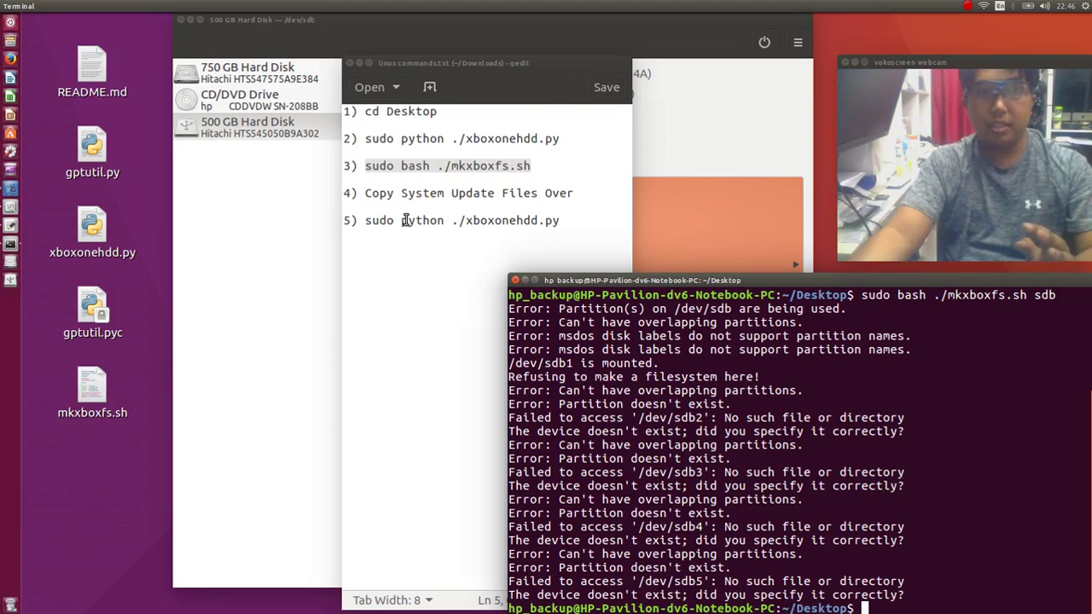
Check the device names and volumes of the 750 GB and 500 GB hard disks in Disks, and return to the terminal.
{"action": "left_click", "coordinate": [182, 251]}
{"action": "left_click", "coordinate": [241, 69]}
{"action": "left_click", "coordinate": [256, 126]}
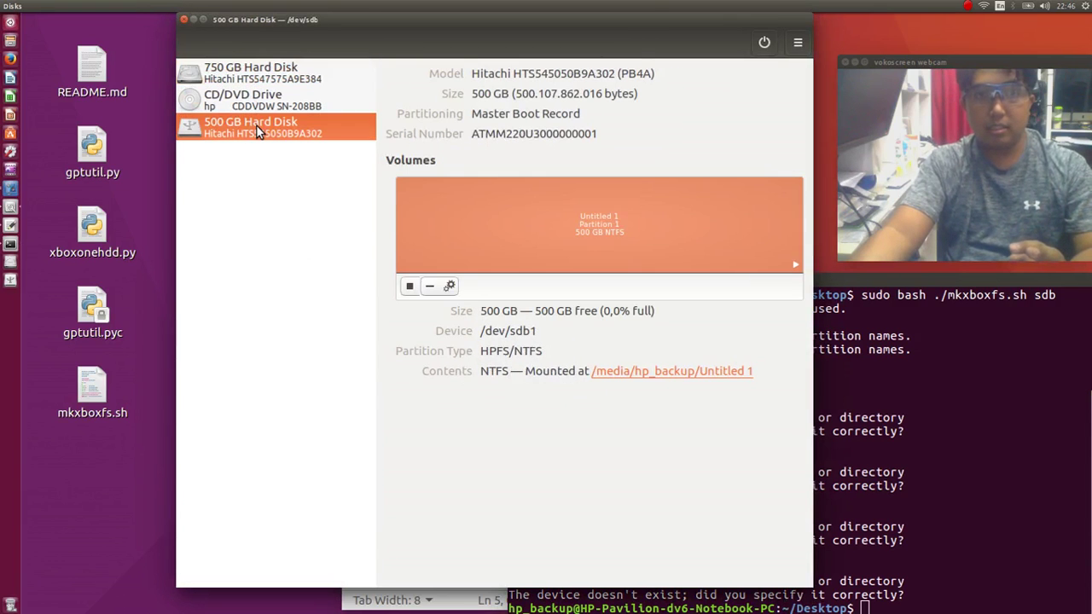
{"action": "left_click", "coordinate": [273, 72]}
{"action": "left_click", "coordinate": [271, 124]}
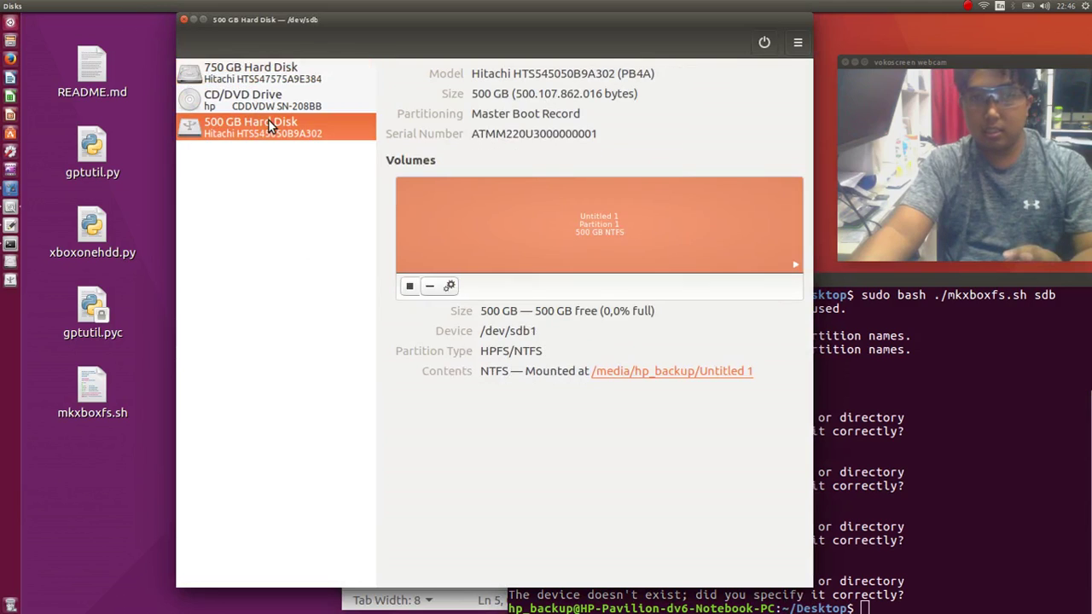
{"action": "left_click", "coordinate": [288, 72]}
{"action": "left_click", "coordinate": [274, 130]}
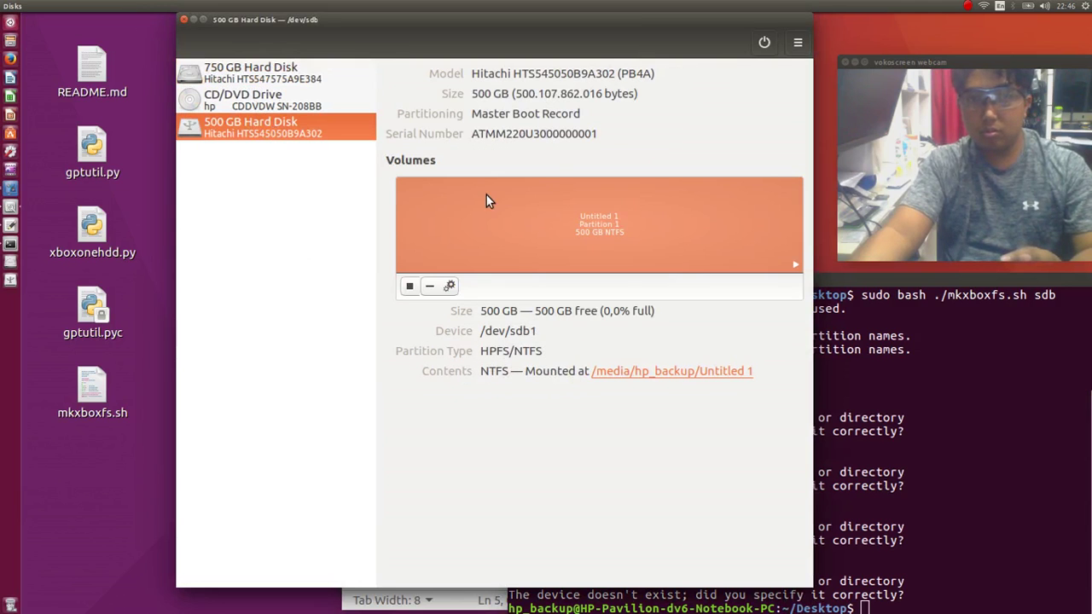
{"action": "left_click", "coordinate": [281, 96]}
{"action": "left_click", "coordinate": [293, 126]}
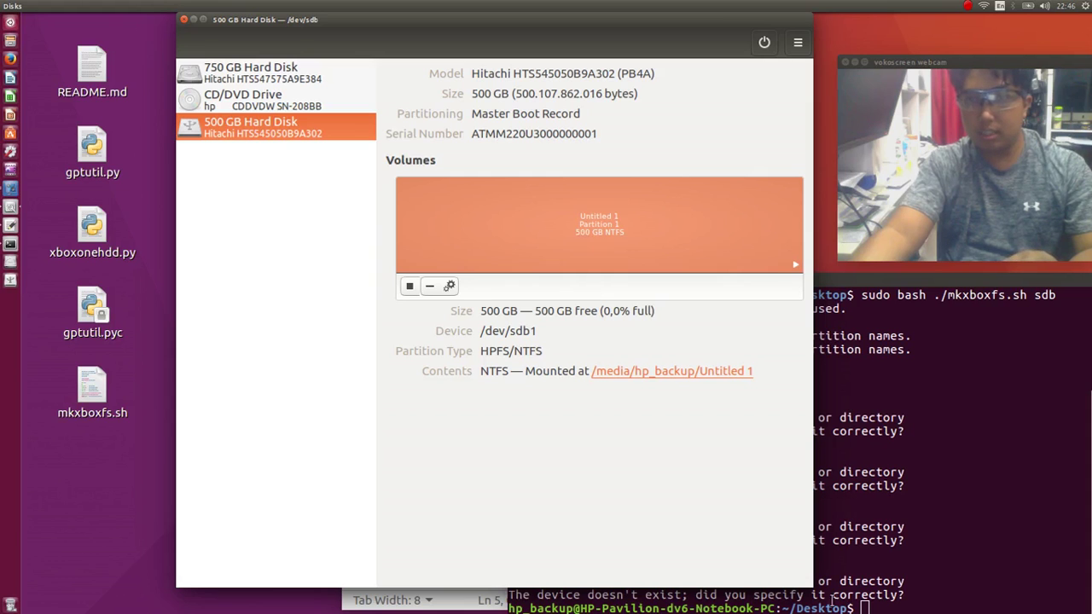
{"action": "left_click", "coordinate": [798, 607]}
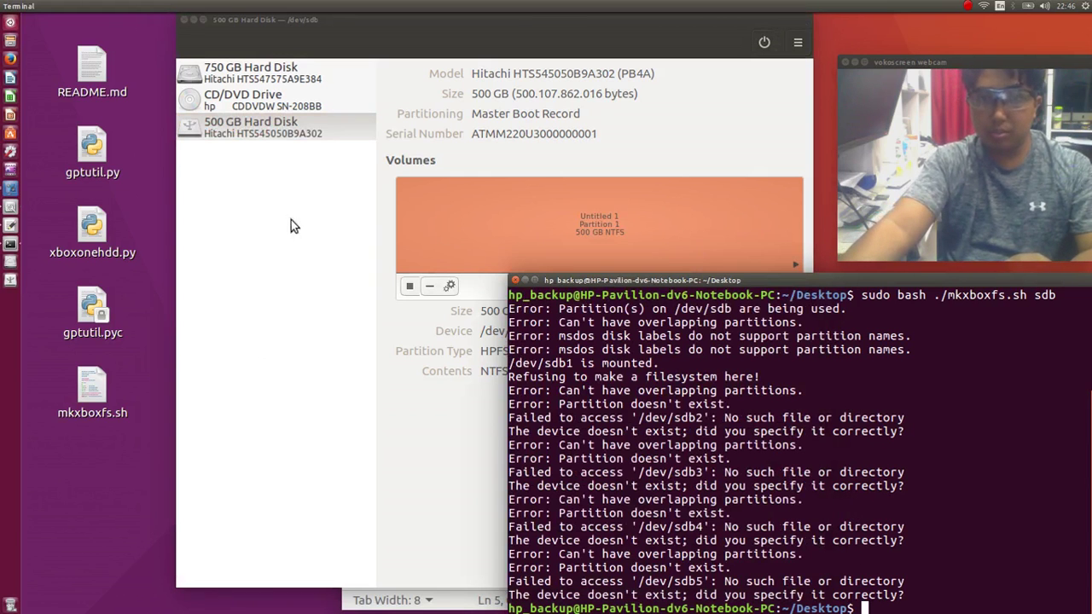
Close the terminal and delete the NTFS partition on the 500 GB hard disk in Disks.
{"action": "left_click", "coordinate": [516, 281]}
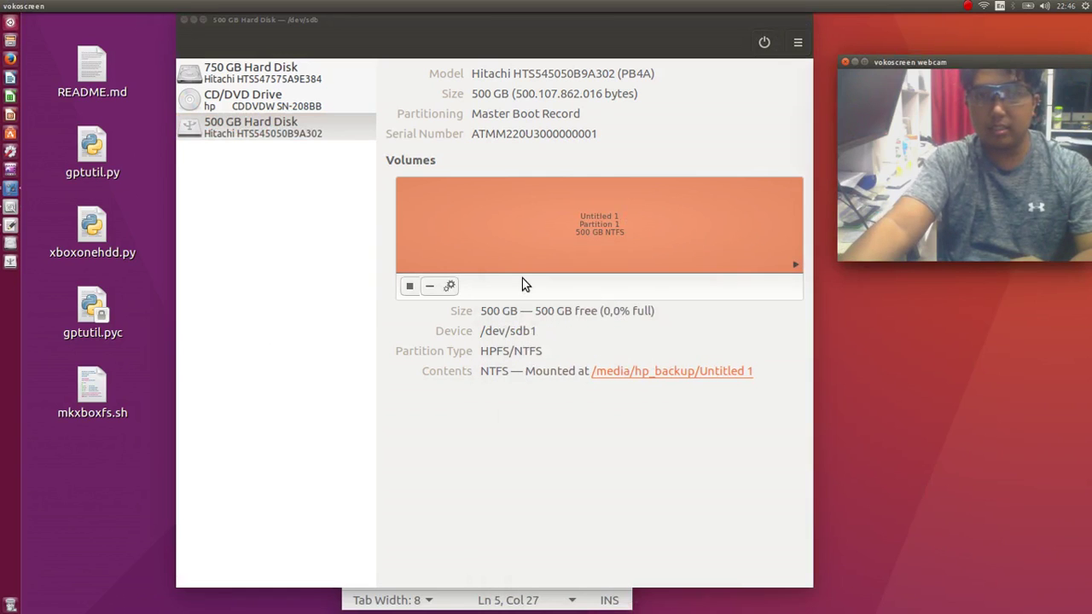
{"action": "left_click", "coordinate": [429, 286]}
{"action": "left_click", "coordinate": [723, 418]}
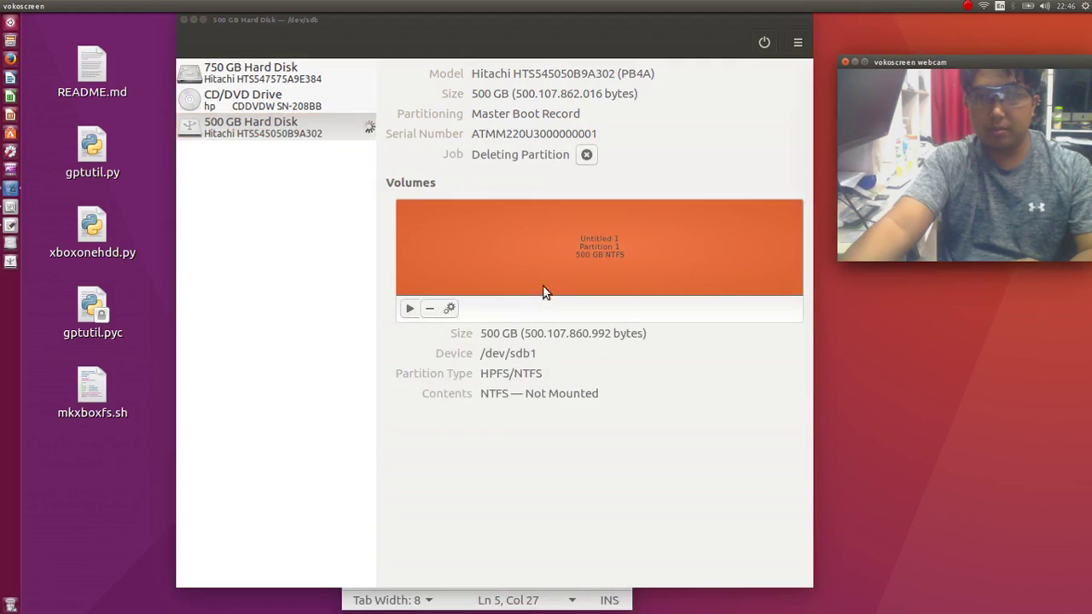
{"action": "left_click", "coordinate": [429, 285]}
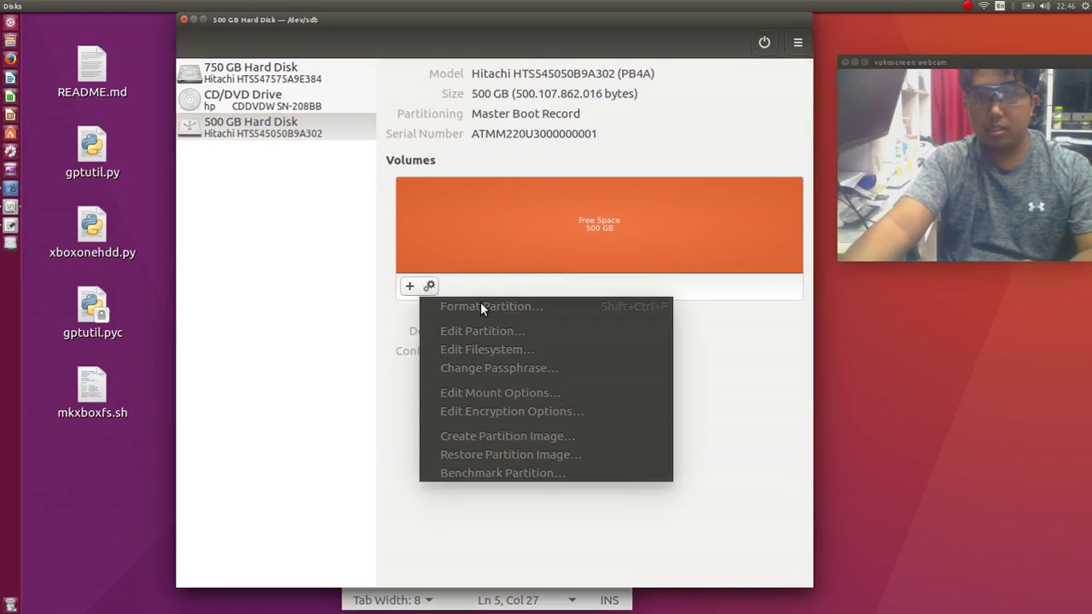
{"action": "left_click", "coordinate": [517, 246]}
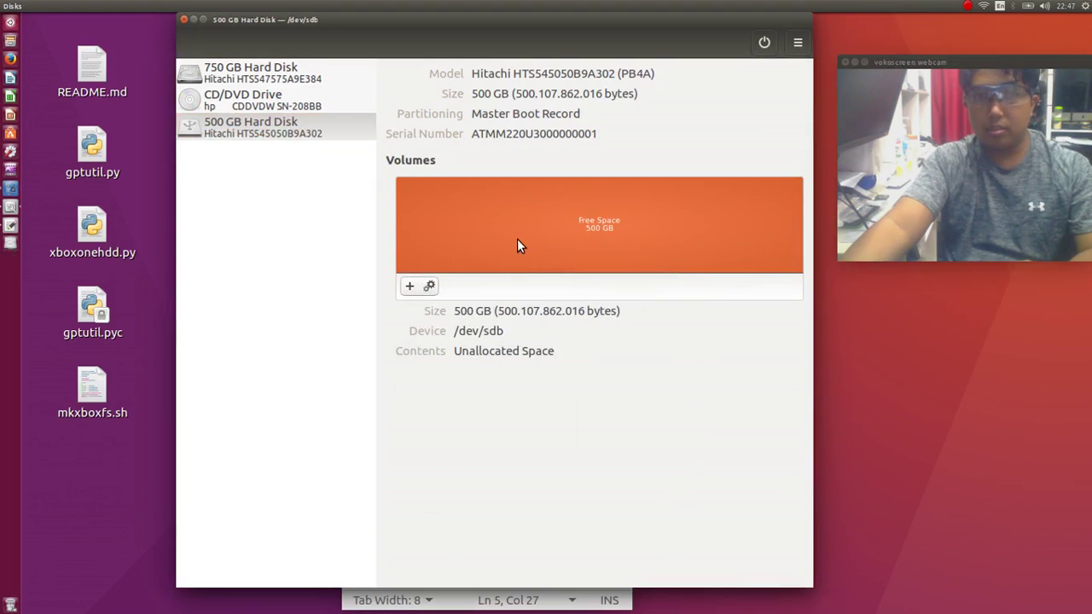
Format the 500 GB disk with quick erase (Don't overwrite existing data) and MBR / DOS partitioning, and close Disks.
{"action": "left_click", "coordinate": [797, 44]}
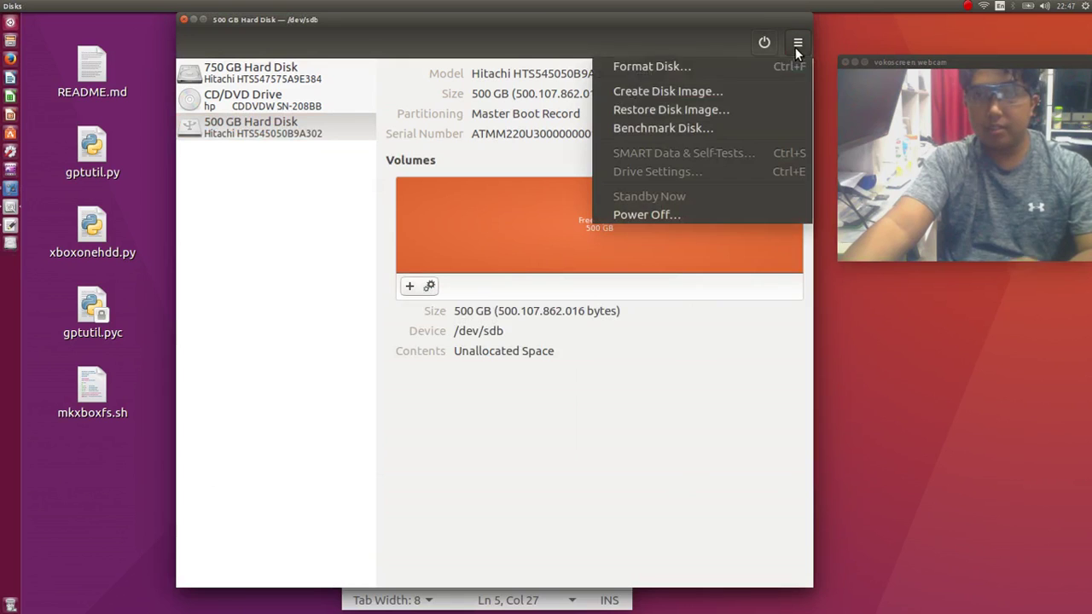
{"action": "left_click", "coordinate": [746, 64]}
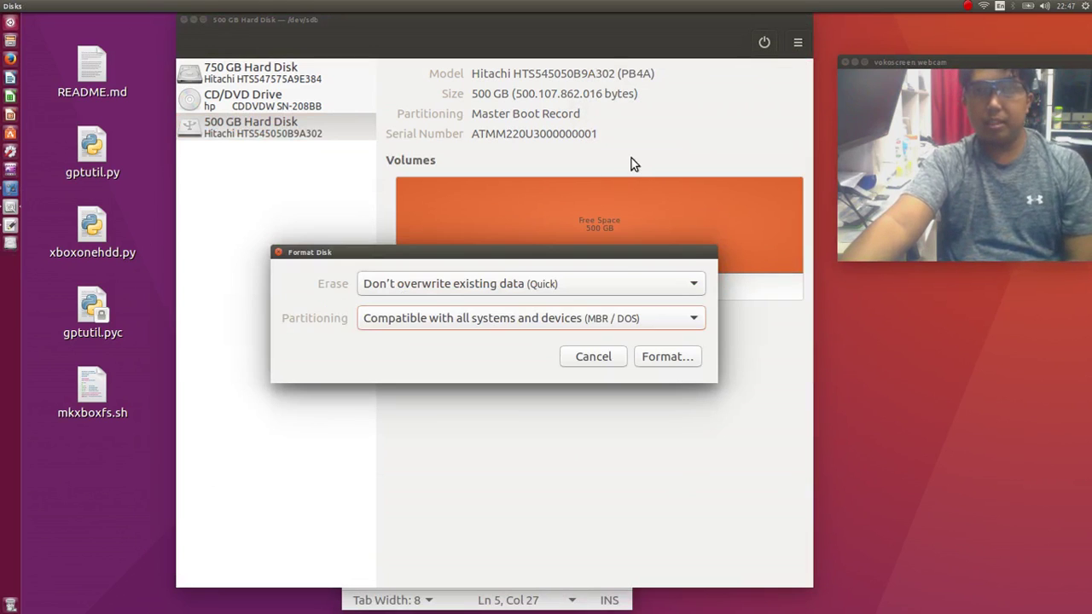
{"action": "left_click", "coordinate": [660, 362]}
{"action": "left_click", "coordinate": [694, 452]}
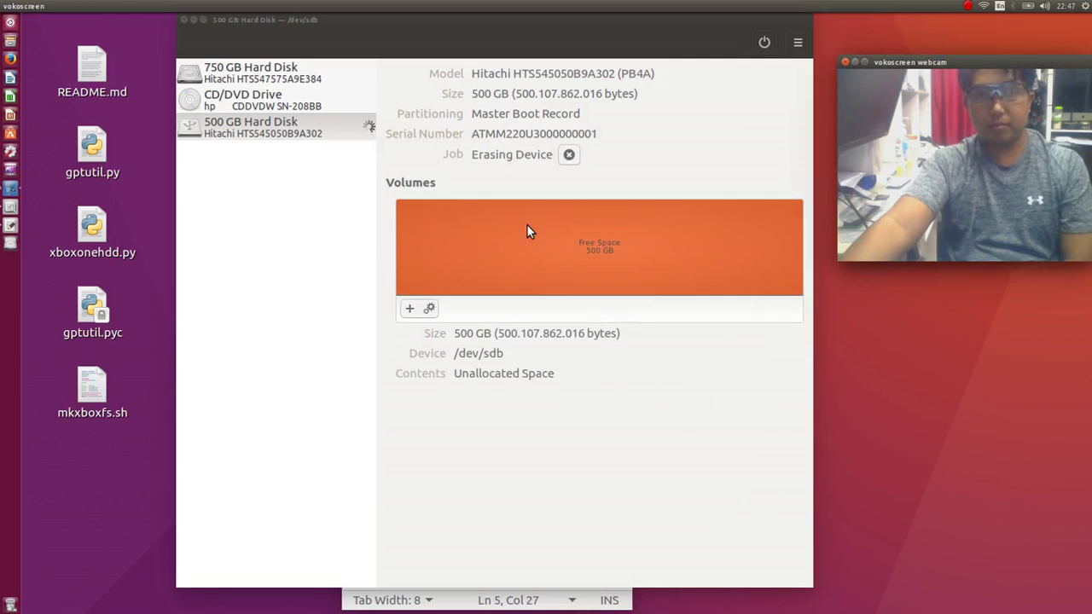
{"action": "left_click", "coordinate": [184, 18]}
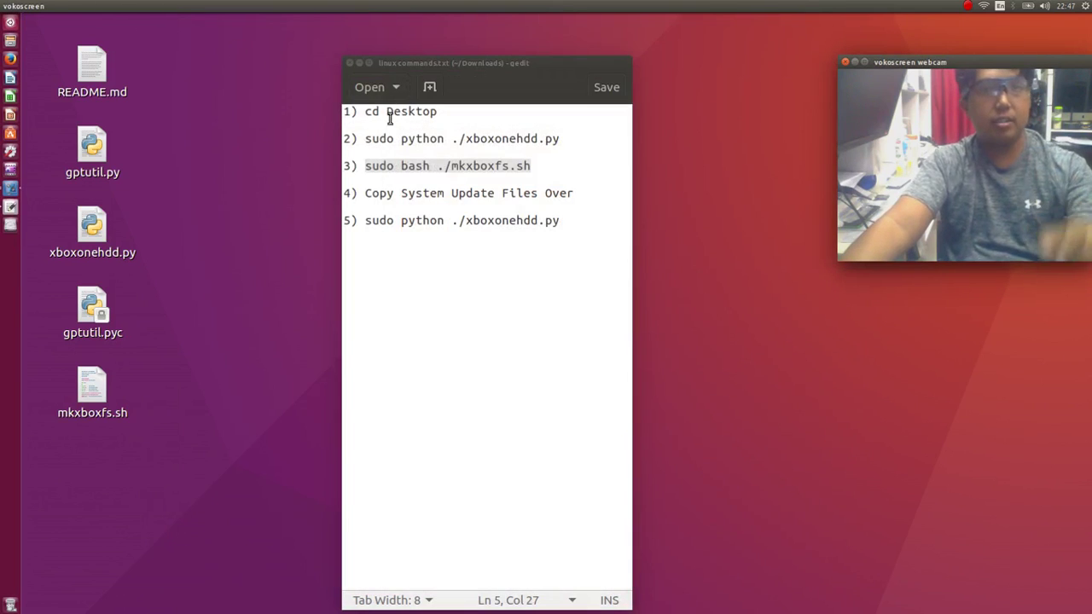
Open a new terminal from the desktop and run cd Desktop, copied from the notes.
{"action": "left_click", "coordinate": [388, 111]}
{"action": "right_click", "coordinate": [235, 136]}
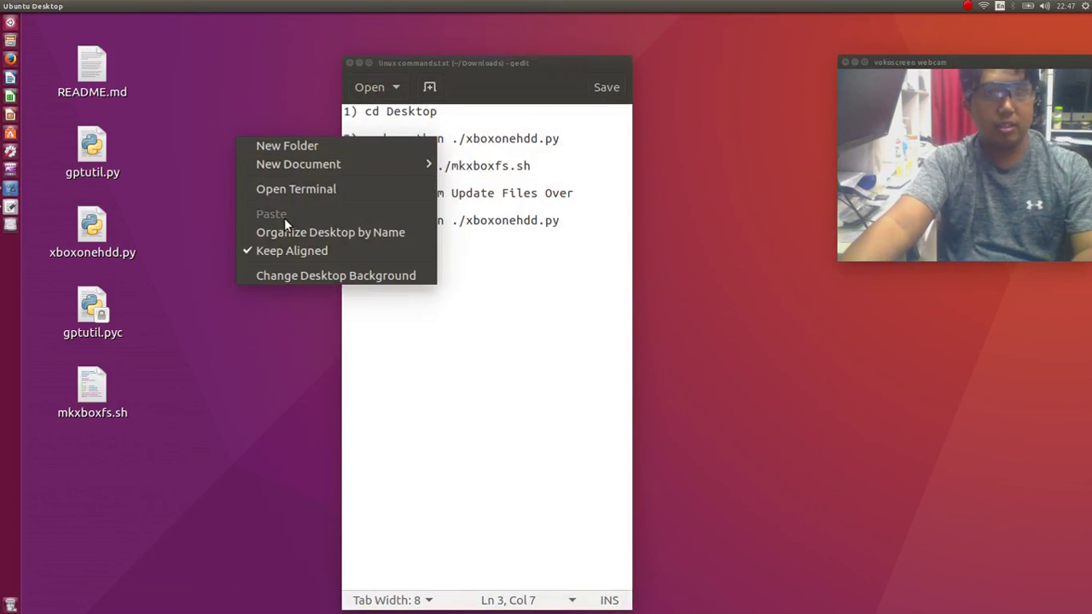
{"action": "left_click", "coordinate": [296, 189]}
{"action": "left_click_drag", "start_coordinate": [366, 111], "coordinate": [437, 111]}
{"action": "right_click", "coordinate": [418, 114]}
{"action": "left_click", "coordinate": [453, 188]}
{"action": "right_click", "coordinate": [922, 404]}
{"action": "left_click", "coordinate": [972, 410]}
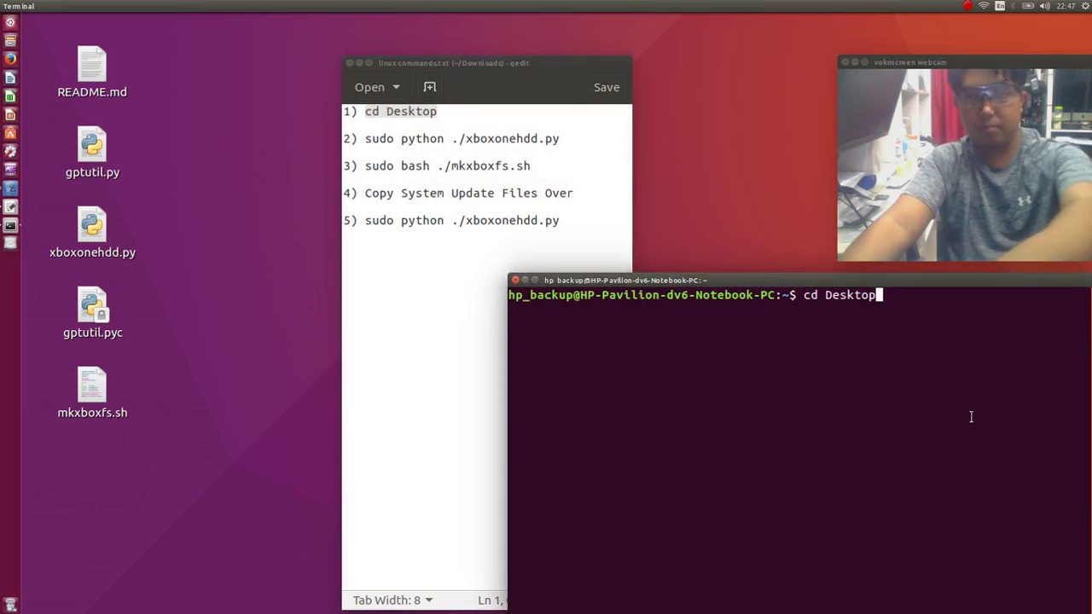
{"action": "key", "text": "Return"}
Copy sudo python ./xboxonehdd.py from step 2 of the notes, run it for sdb, and enter the sudo password.
{"action": "left_click_drag", "start_coordinate": [370, 139], "coordinate": [502, 141]}
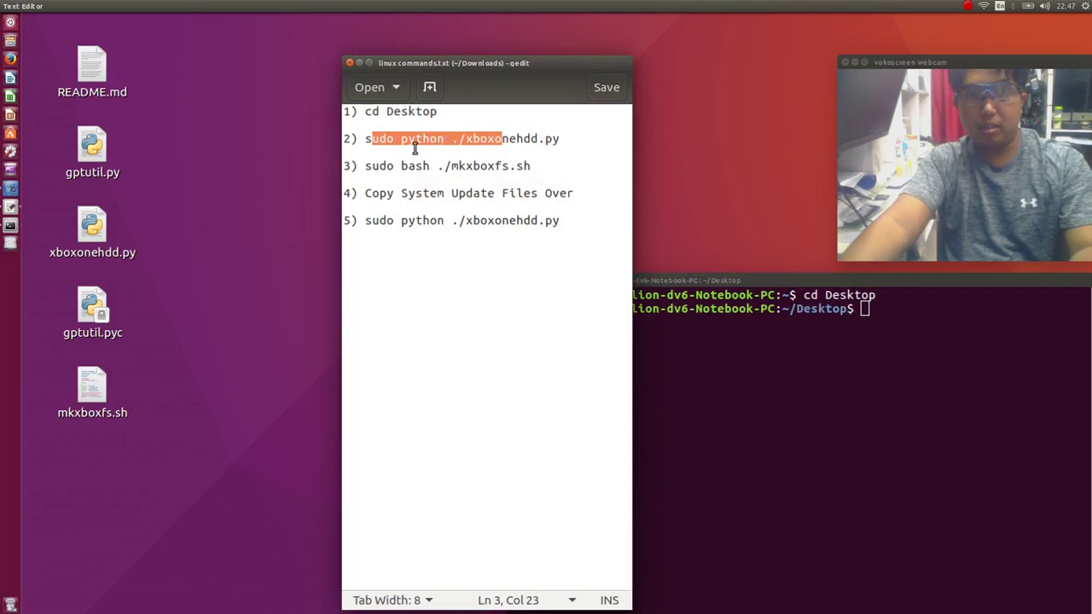
{"action": "left_click", "coordinate": [352, 145]}
{"action": "left_click_drag", "start_coordinate": [366, 139], "coordinate": [559, 139]}
{"action": "right_click", "coordinate": [536, 139]}
{"action": "left_click", "coordinate": [573, 209]}
{"action": "right_click", "coordinate": [933, 372]}
{"action": "left_click", "coordinate": [972, 426]}
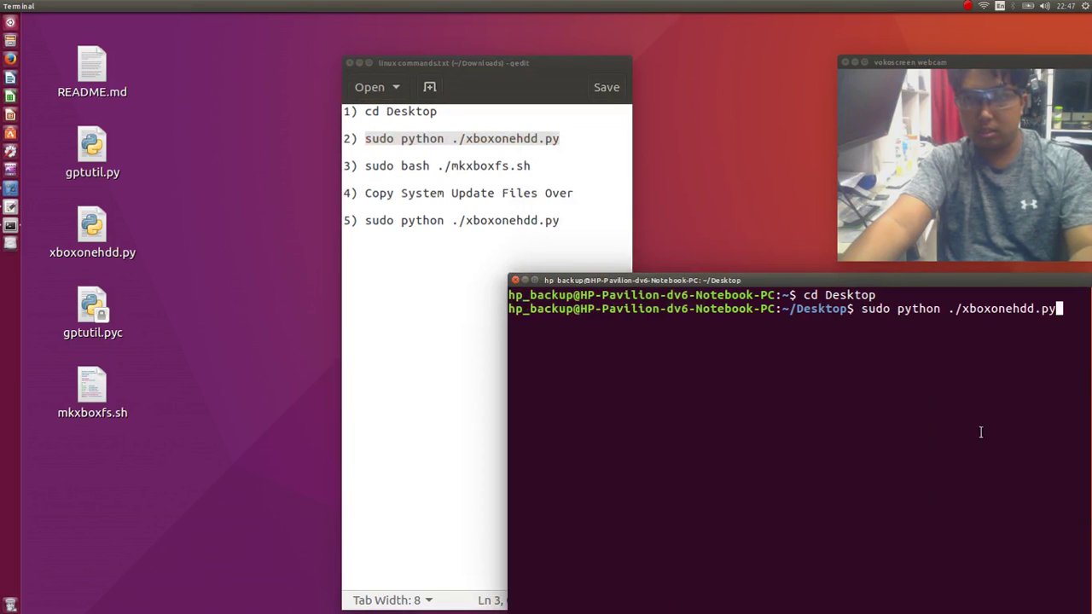
{"action": "type", "text": "sdb"}
{"action": "key", "text": "Return"}
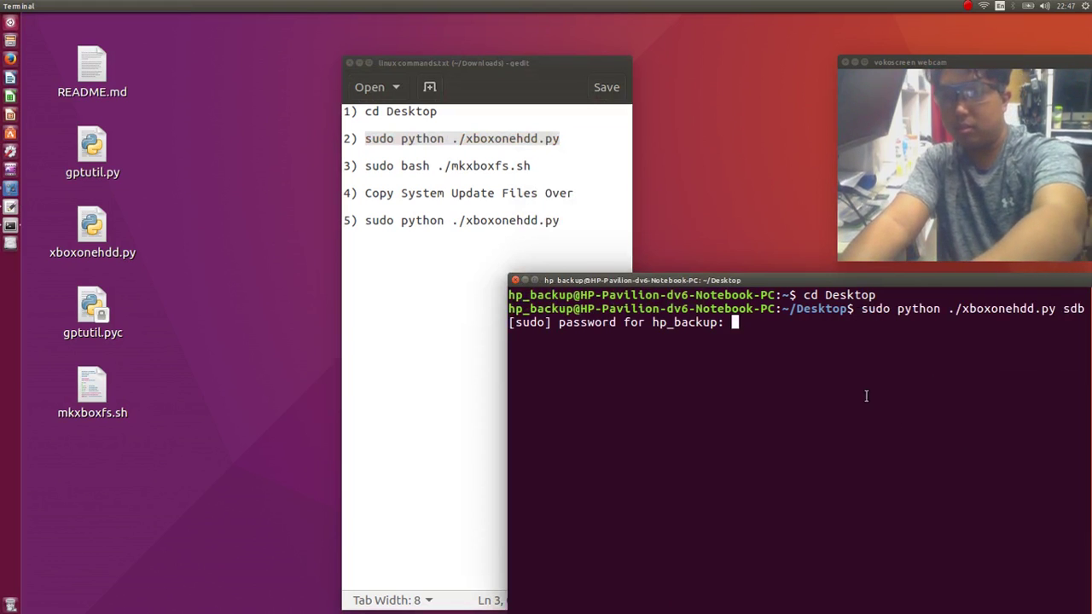
{"action": "key", "text": "Return"}
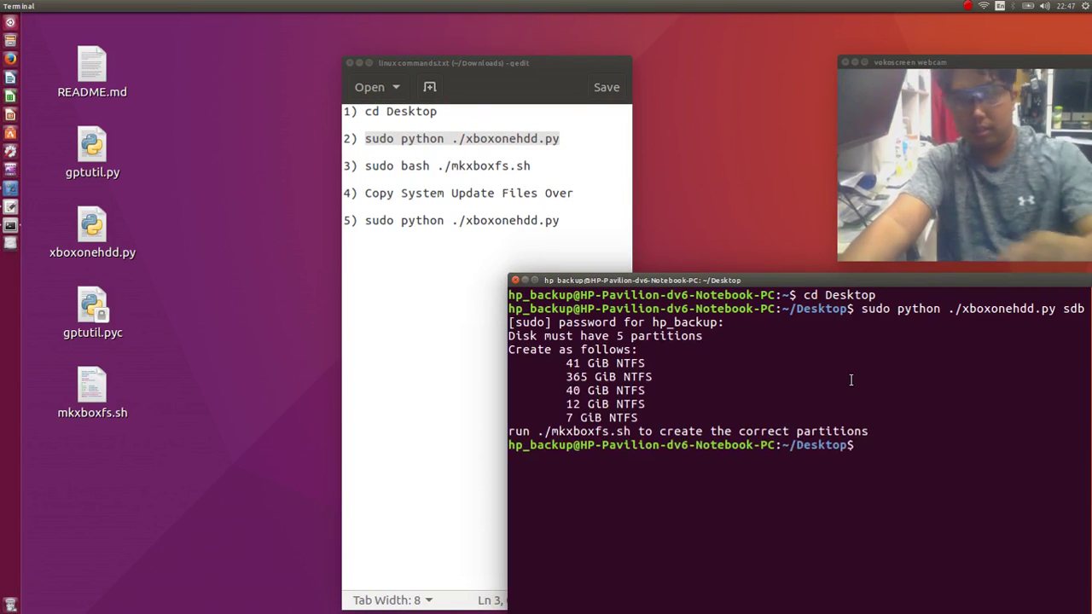
Copy sudo bash ./mkxboxfs.sh from the notes, run it for sdb, and move the terminal window up to show all its output.
{"action": "left_click", "coordinate": [367, 176]}
{"action": "left_click_drag", "start_coordinate": [367, 164], "coordinate": [528, 165]}
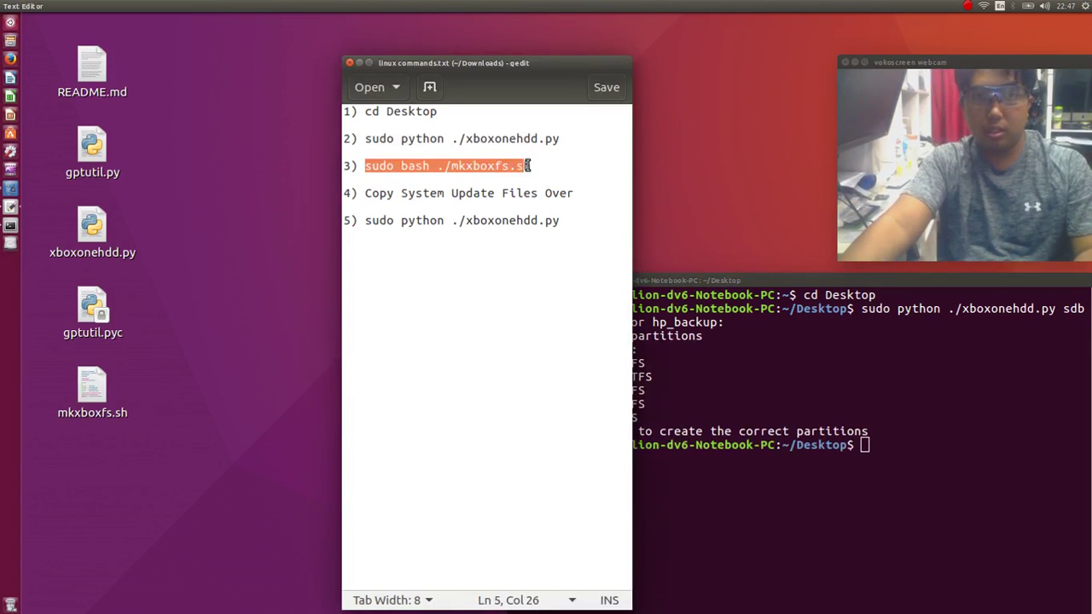
{"action": "right_click", "coordinate": [517, 165]}
{"action": "left_click", "coordinate": [555, 232]}
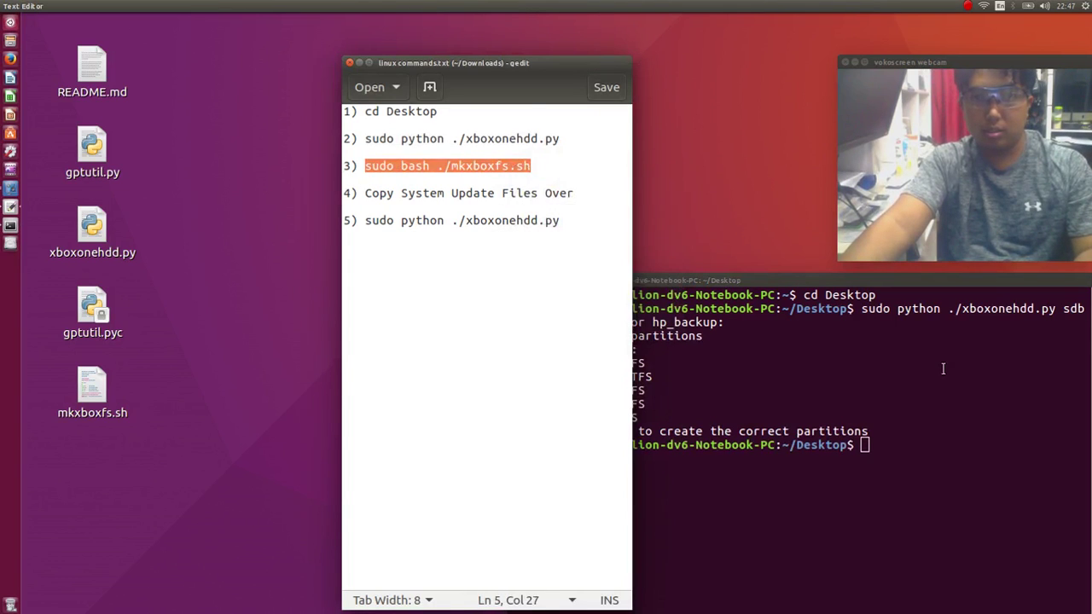
{"action": "right_click", "coordinate": [921, 471]}
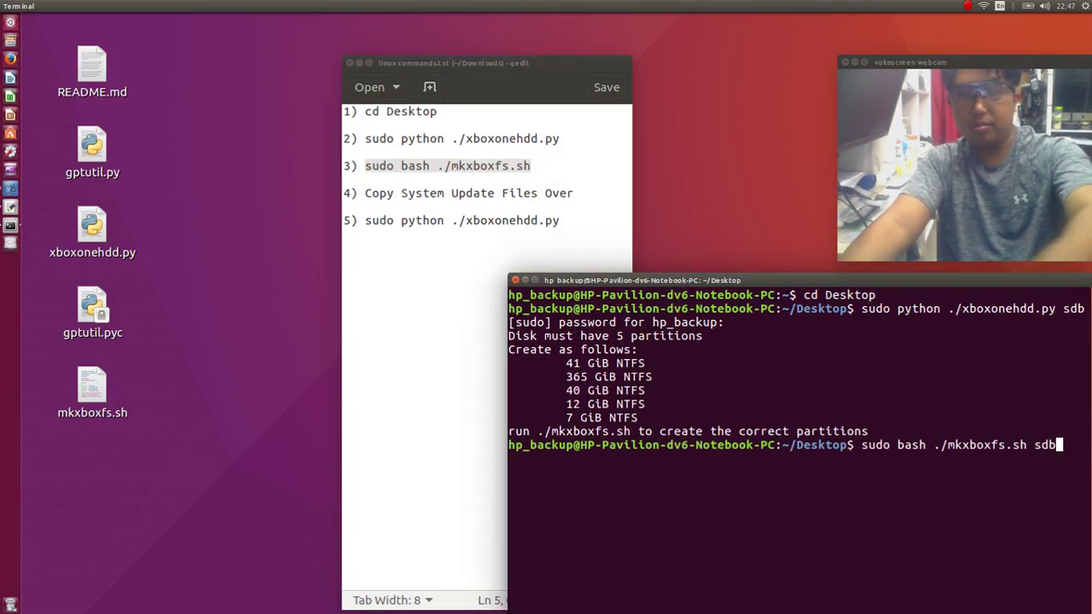
{"action": "key", "text": "Return"}
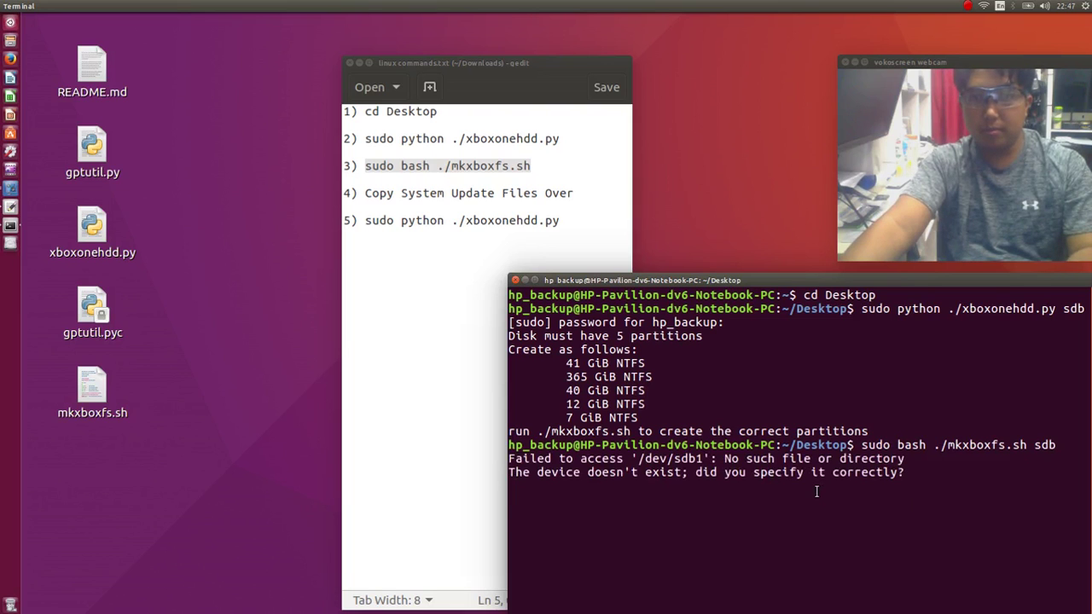
{"action": "left_click_drag", "start_coordinate": [810, 281], "coordinate": [789, 217]}
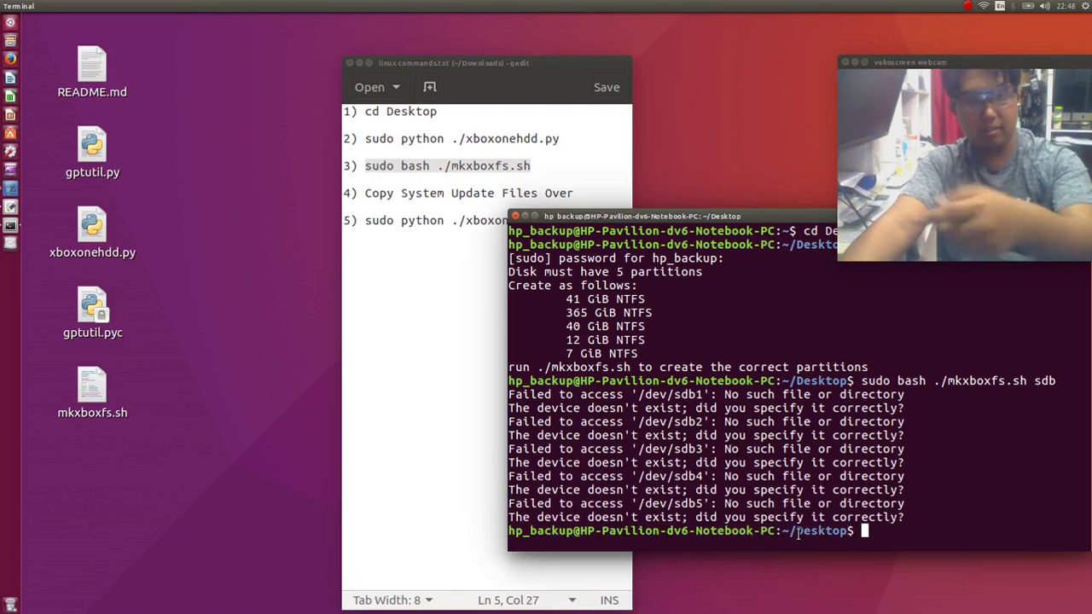
{"action": "left_click", "coordinate": [108, 50]}
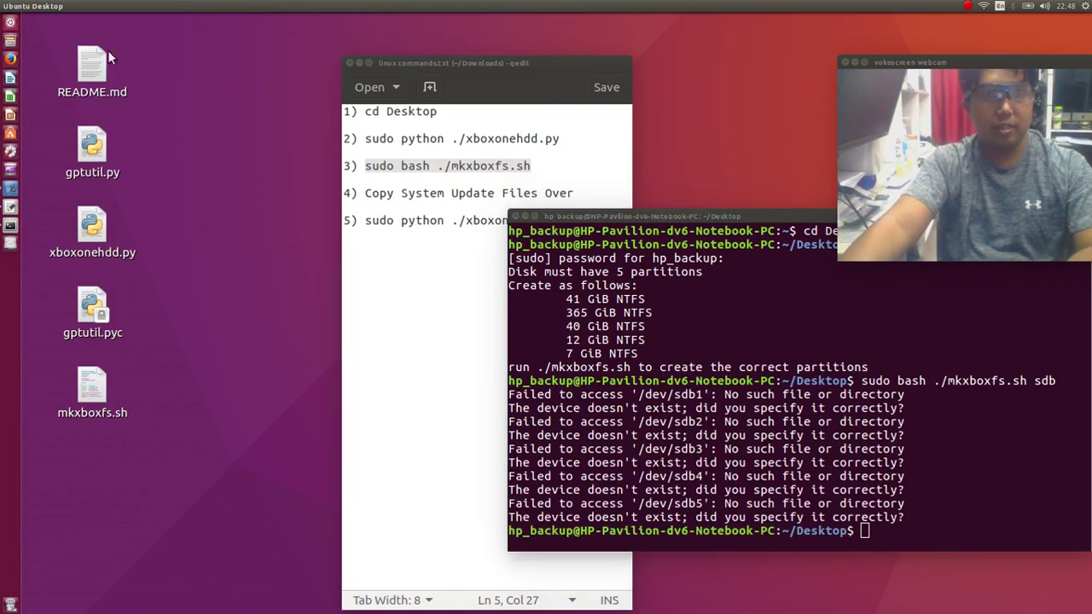
{"action": "left_click", "coordinate": [8, 24]}
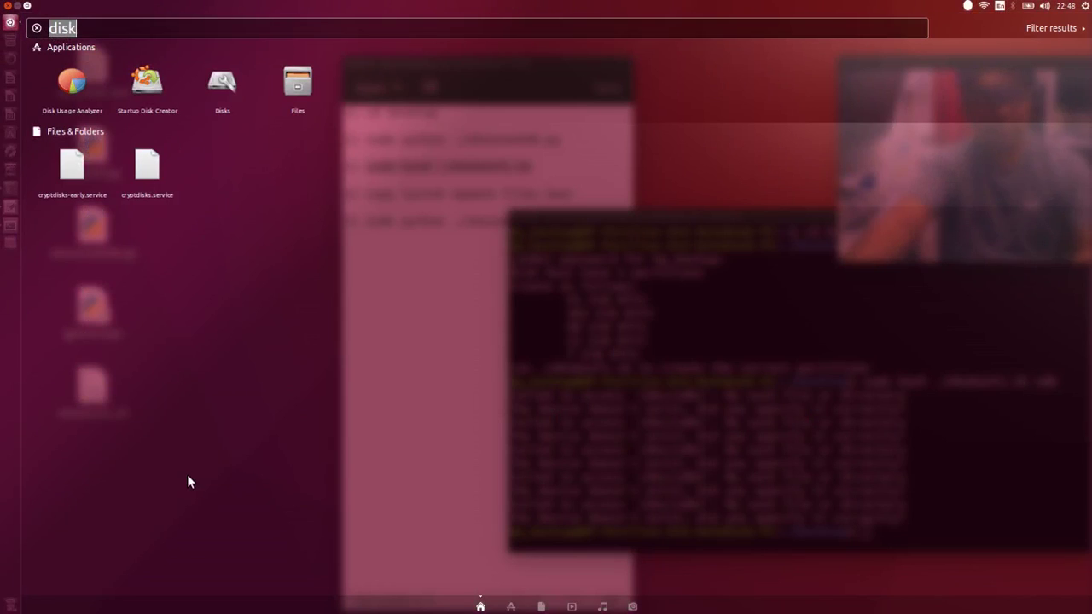
{"action": "key", "text": "BackSpace"}
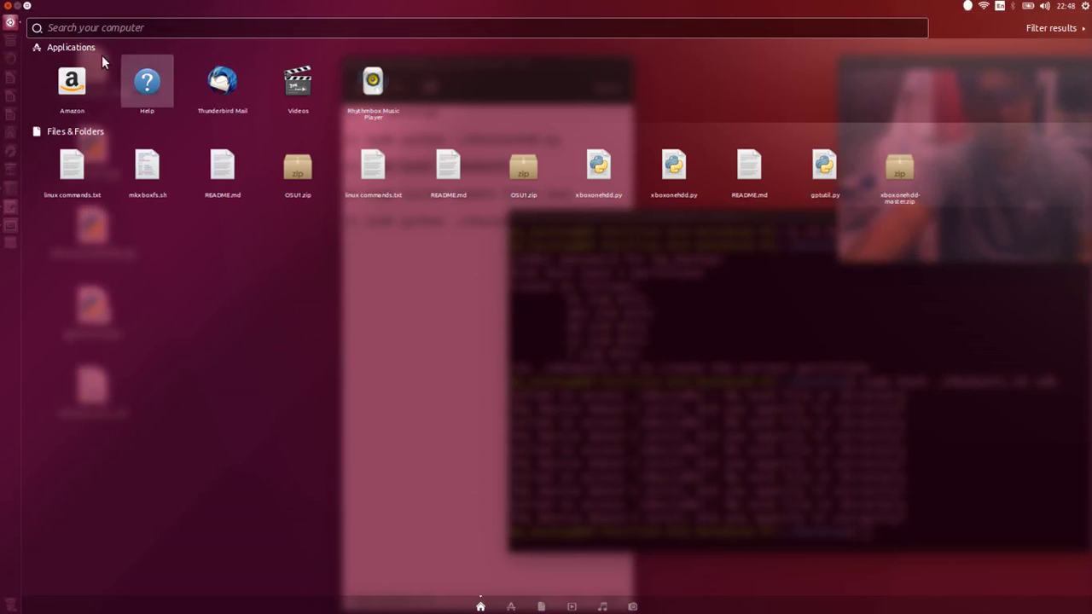
{"action": "mouse_move", "coordinate": [11, 23]}
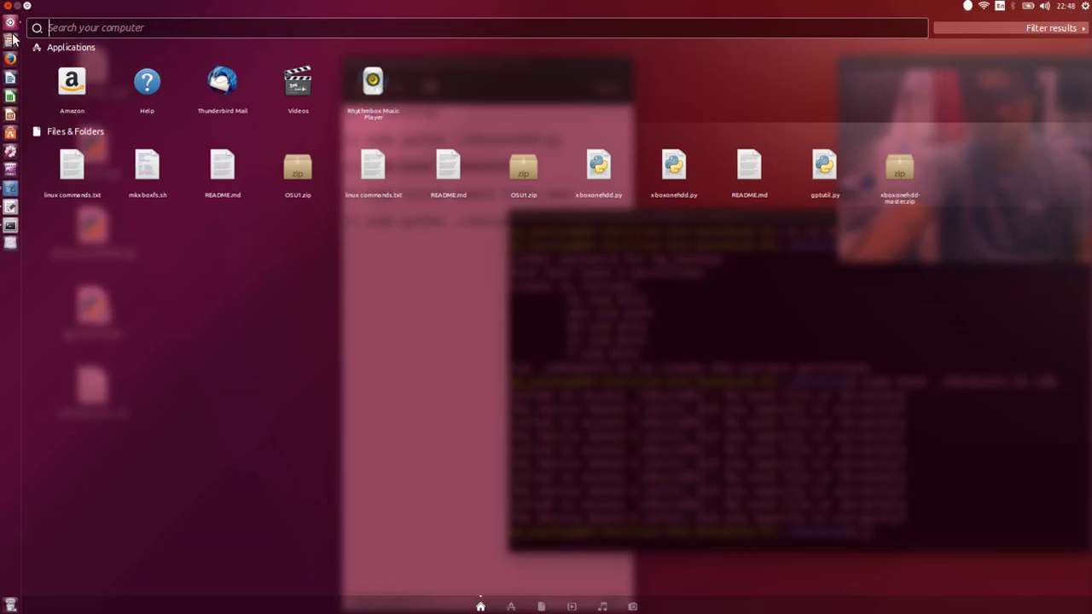
{"action": "left_click", "coordinate": [10, 206]}
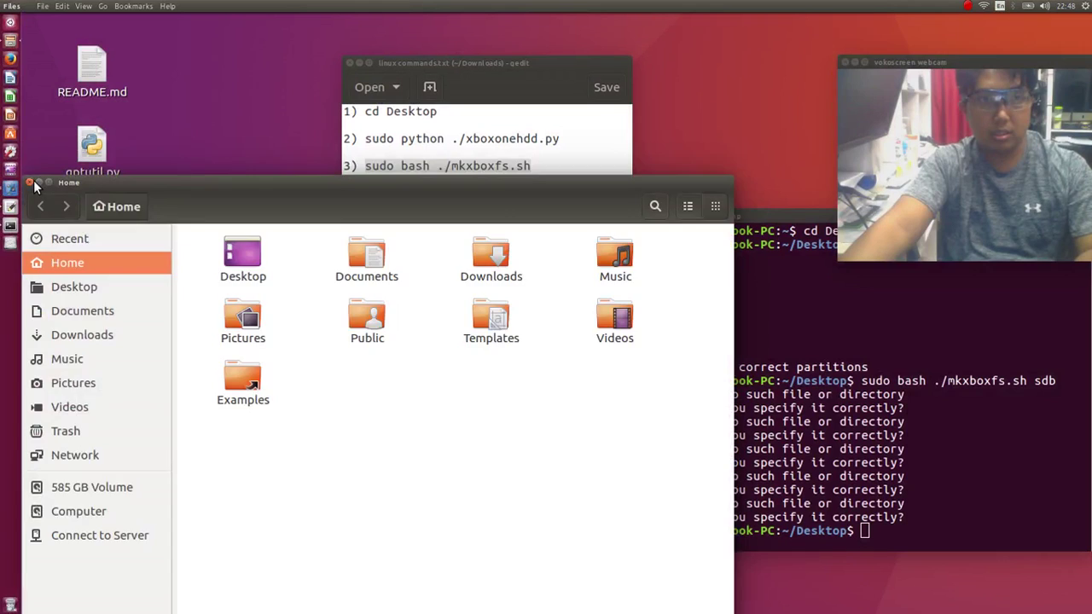
{"action": "left_click", "coordinate": [32, 181]}
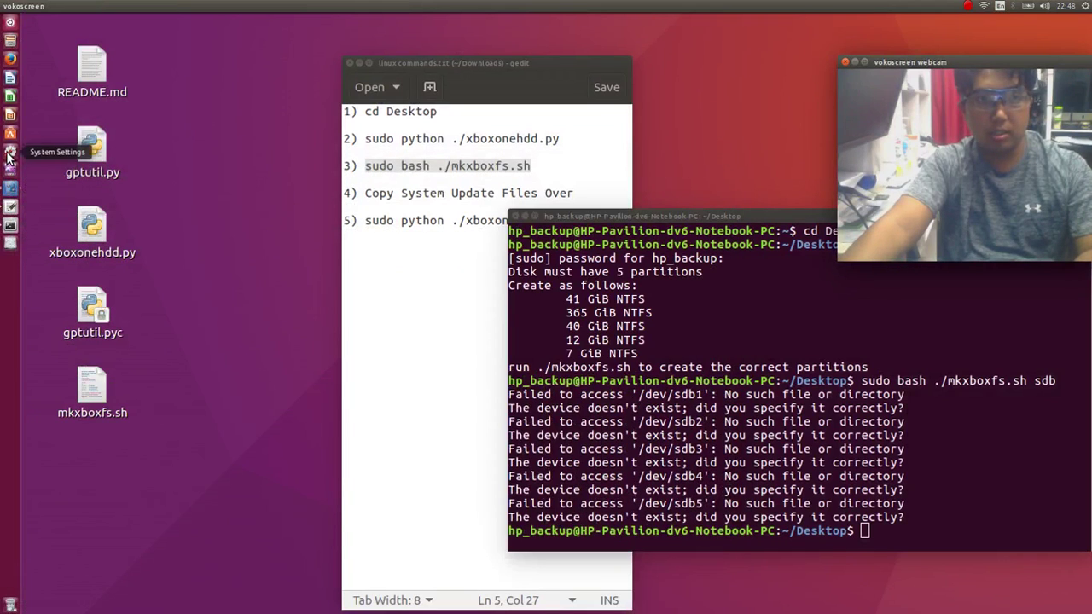
Open Disks, select the 500 GB hard disk, move the window beside the terminal output, and view partitions 2 and 3.
{"action": "left_click", "coordinate": [10, 23]}
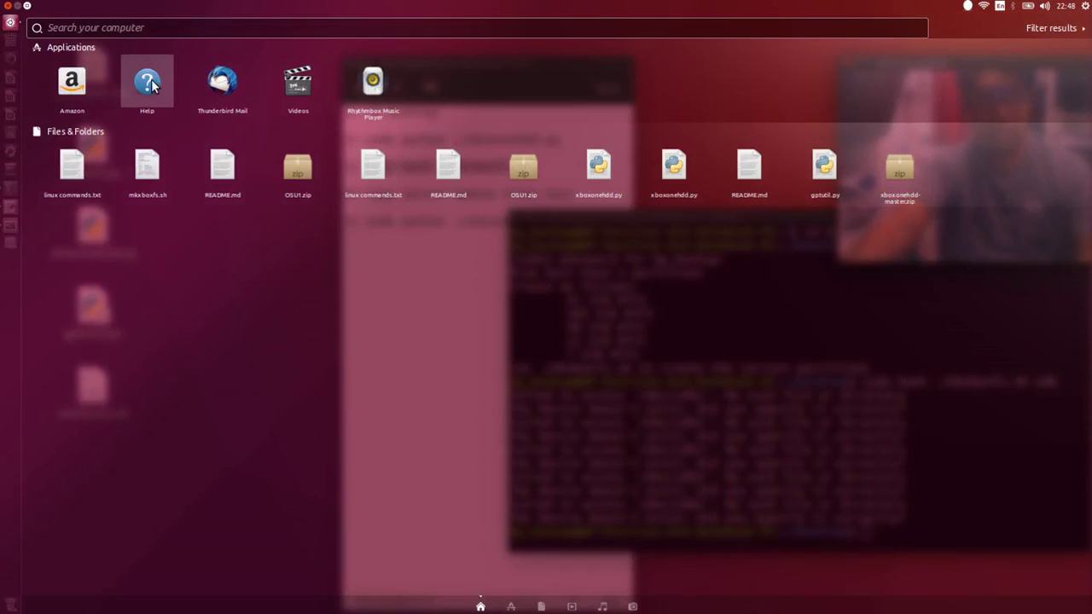
{"action": "type", "text": "di"}
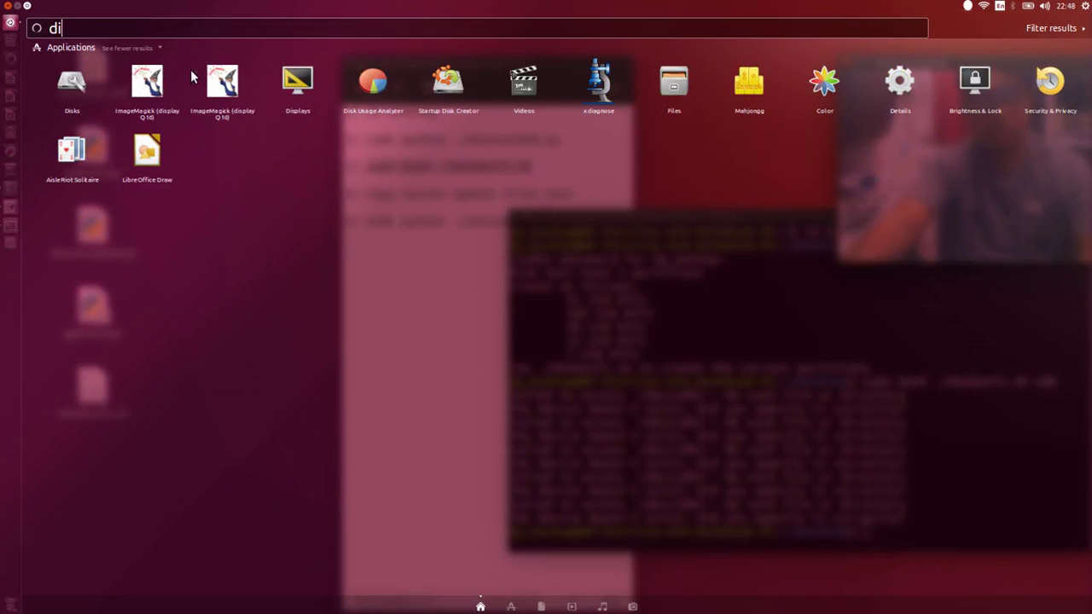
{"action": "left_click", "coordinate": [42, 85]}
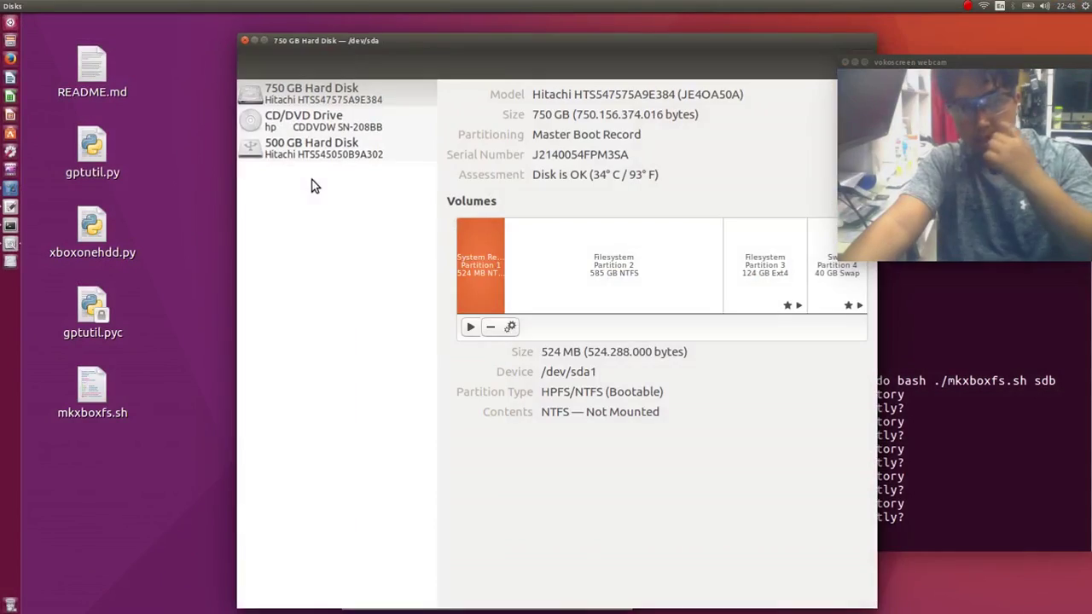
{"action": "left_click", "coordinate": [341, 157]}
{"action": "left_click_drag", "start_coordinate": [634, 39], "coordinate": [342, 43]}
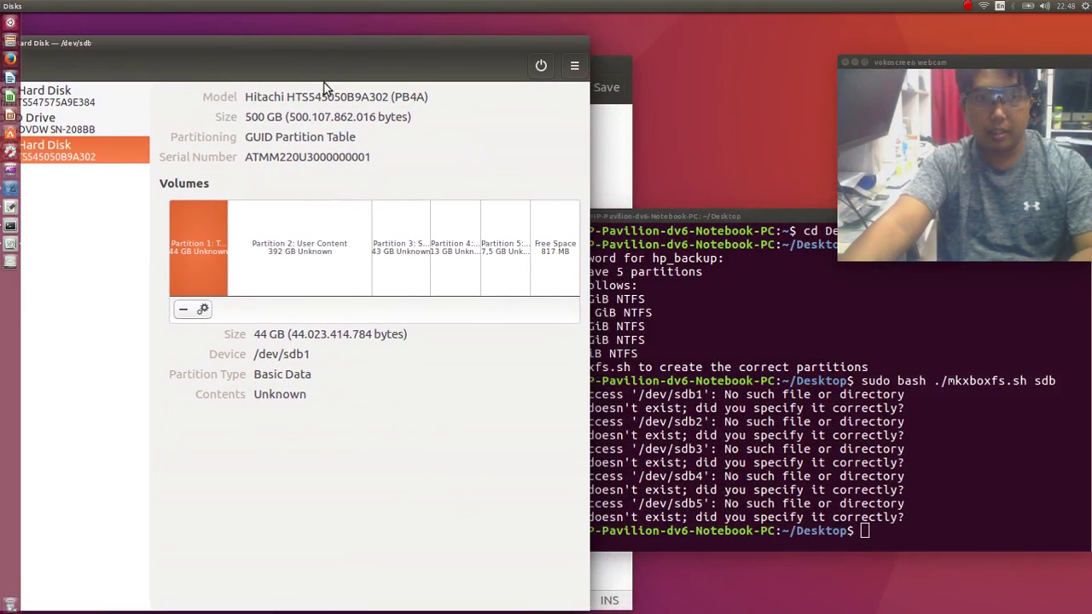
{"action": "left_click", "coordinate": [282, 271]}
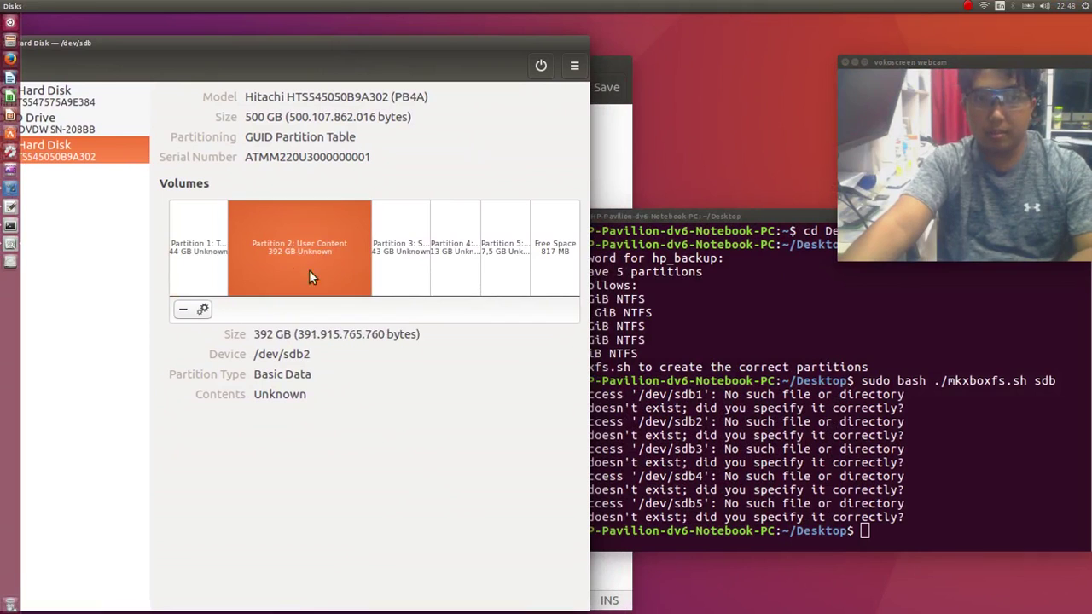
{"action": "left_click", "coordinate": [401, 265]}
Copy the name Temp Content from partition 1's edit settings and leave them without applying changes.
{"action": "left_click", "coordinate": [203, 268]}
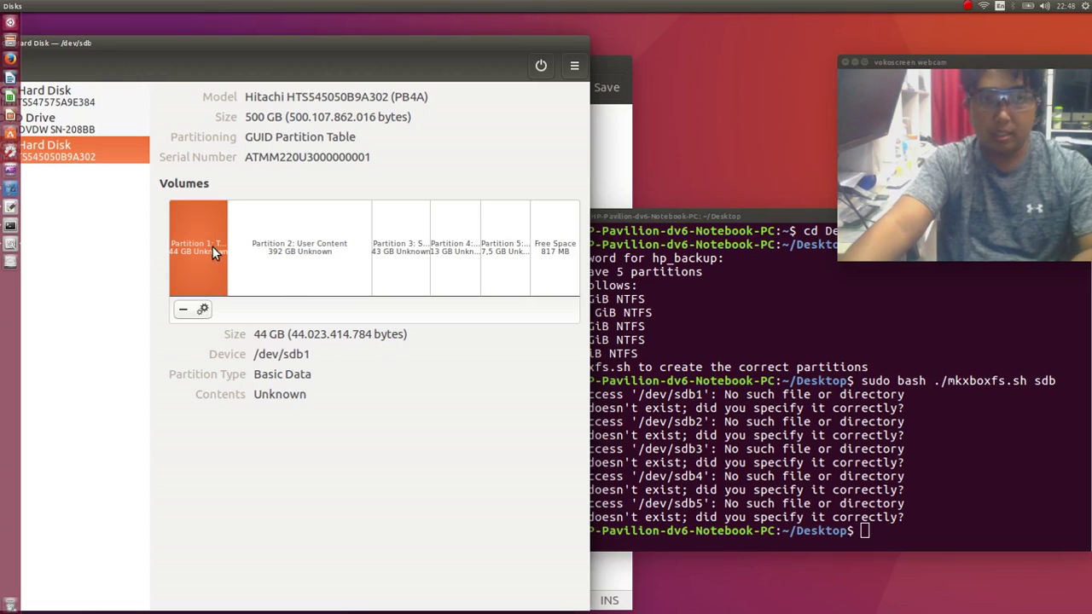
{"action": "left_click", "coordinate": [203, 310]}
{"action": "left_click", "coordinate": [255, 355]}
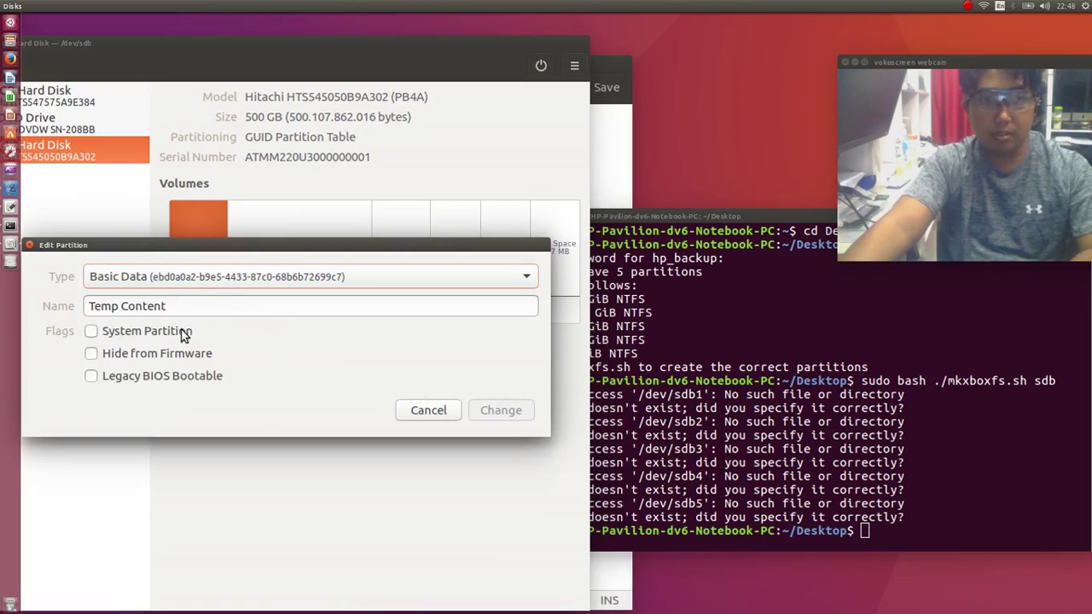
{"action": "left_click_drag", "start_coordinate": [215, 301], "coordinate": [3, 271]}
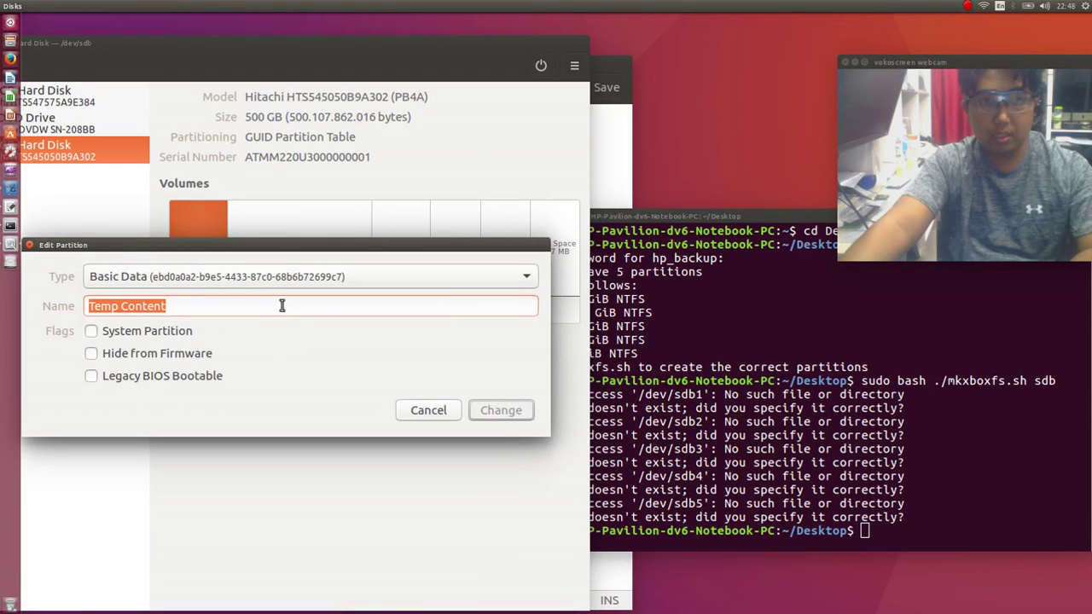
{"action": "right_click", "coordinate": [147, 307]}
{"action": "left_click", "coordinate": [187, 338]}
{"action": "left_click", "coordinate": [437, 412]}
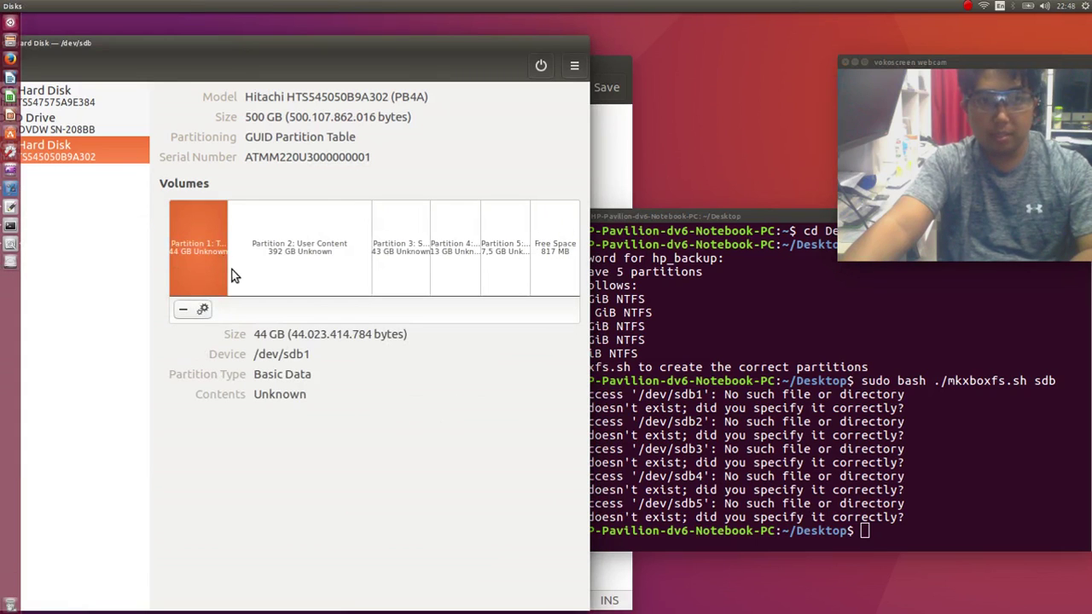
Quick-format partition 1 as NTFS with the copied name Temp Content, and confirm the format.
{"action": "left_click", "coordinate": [202, 310]}
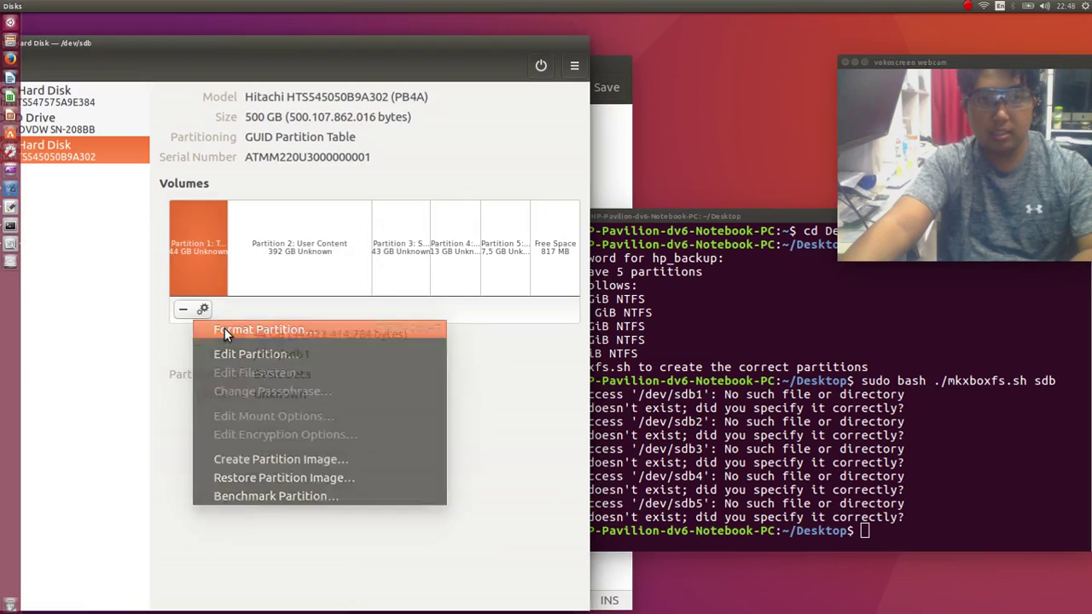
{"action": "left_click", "coordinate": [224, 327]}
{"action": "right_click", "coordinate": [266, 348]}
{"action": "left_click", "coordinate": [279, 385]}
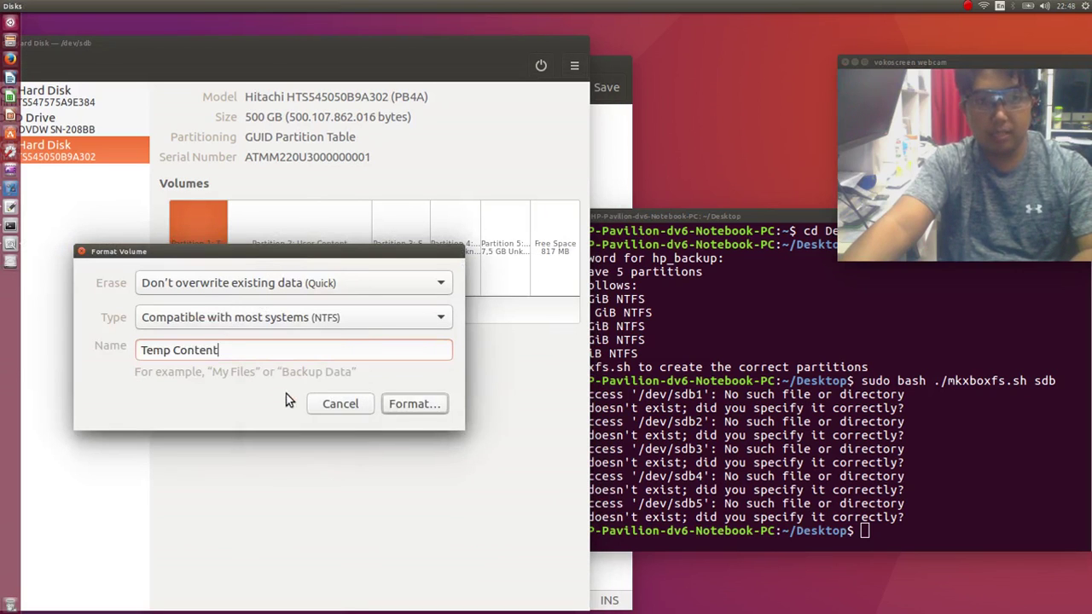
{"action": "left_click", "coordinate": [415, 406]}
{"action": "left_click", "coordinate": [541, 480]}
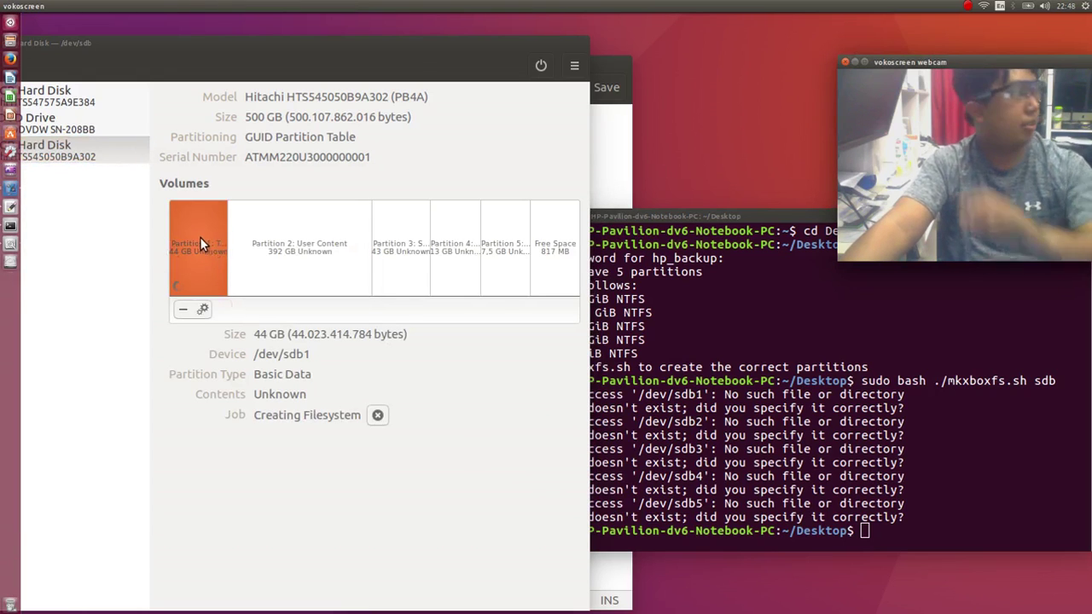
Copy the name User Content from partition 2's edit settings and leave them without applying changes.
{"action": "left_click", "coordinate": [284, 274]}
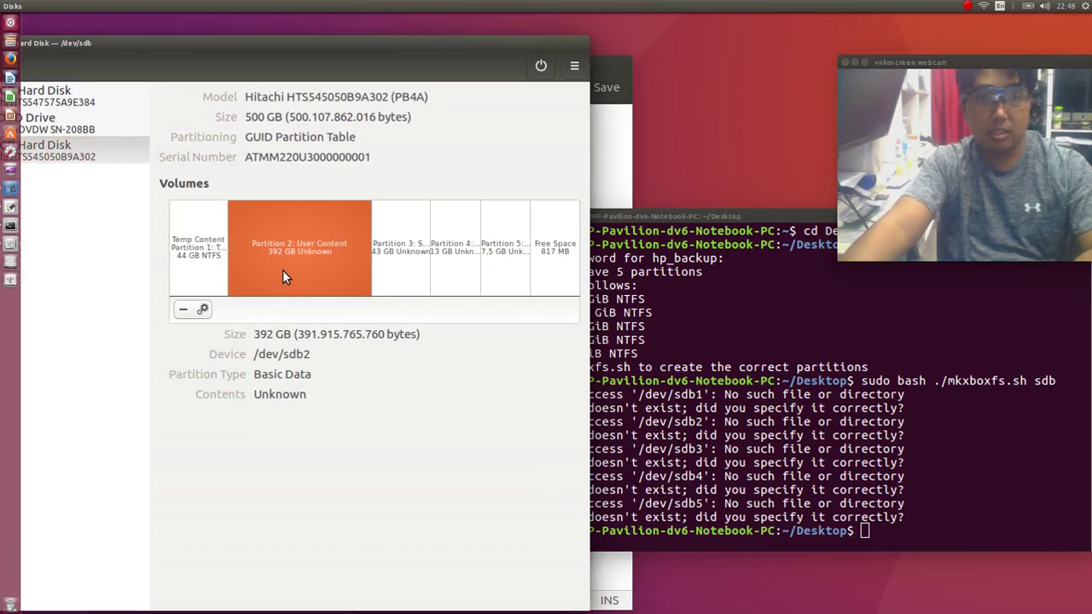
{"action": "left_click", "coordinate": [201, 315]}
{"action": "left_click", "coordinate": [228, 348]}
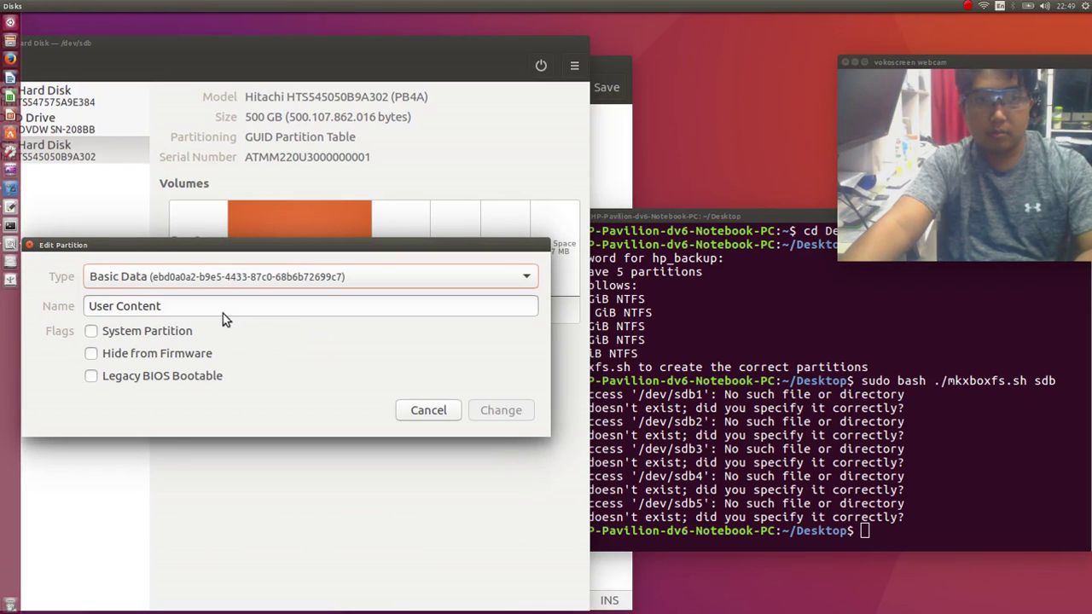
{"action": "key", "text": "Tab"}
{"action": "right_click", "coordinate": [199, 300]}
{"action": "left_click", "coordinate": [191, 335]}
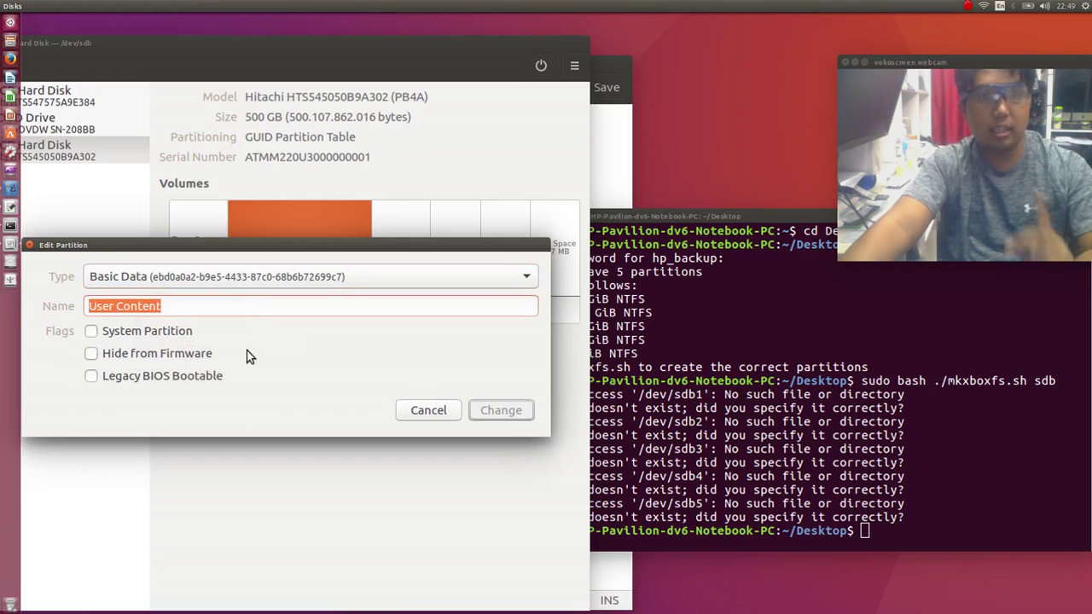
{"action": "left_click", "coordinate": [433, 415]}
Quick-format partition 2 as NTFS with the copied name User Content, and confirm the format.
{"action": "left_click", "coordinate": [203, 309]}
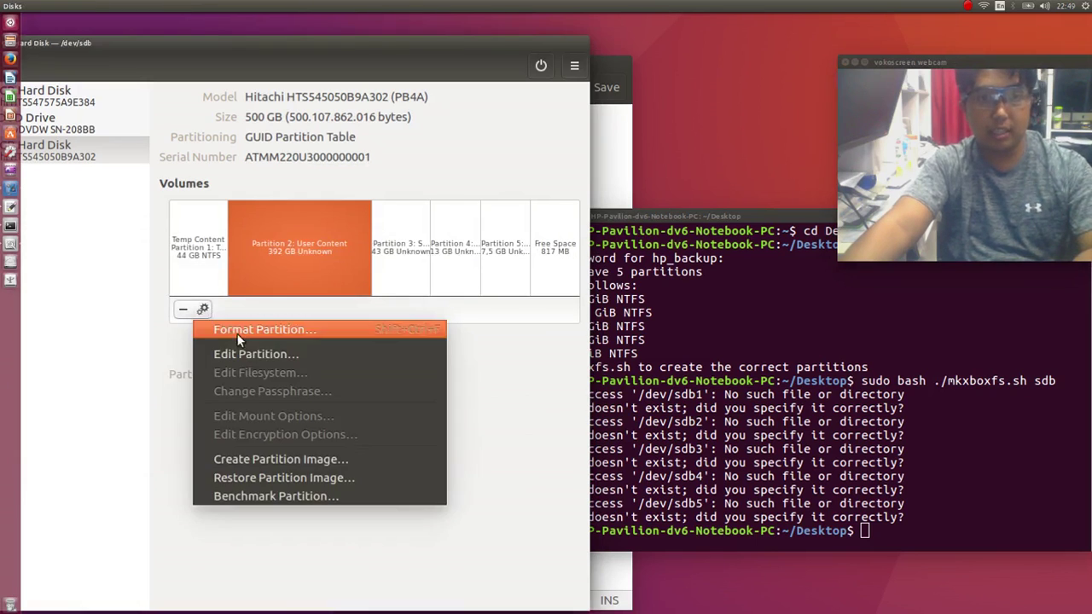
{"action": "left_click", "coordinate": [253, 329]}
{"action": "right_click", "coordinate": [269, 355]}
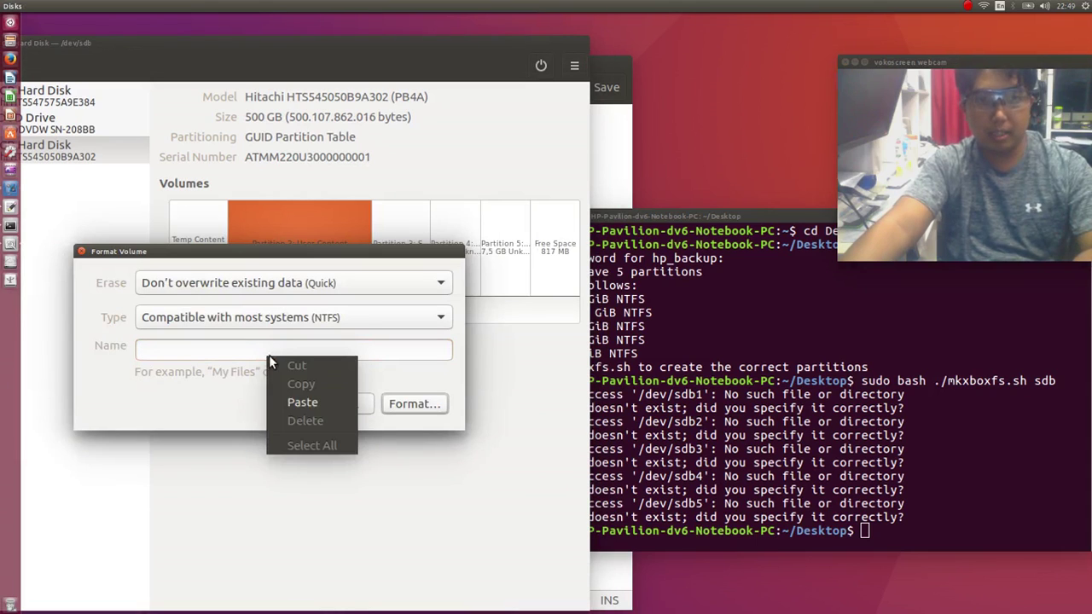
{"action": "left_click", "coordinate": [302, 405]}
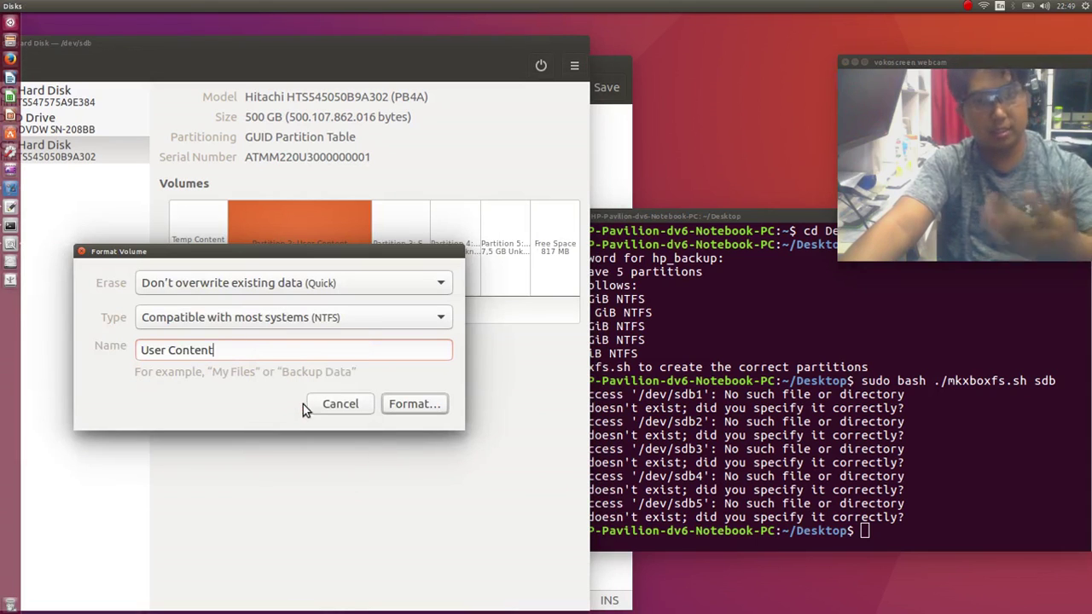
{"action": "left_click", "coordinate": [405, 412]}
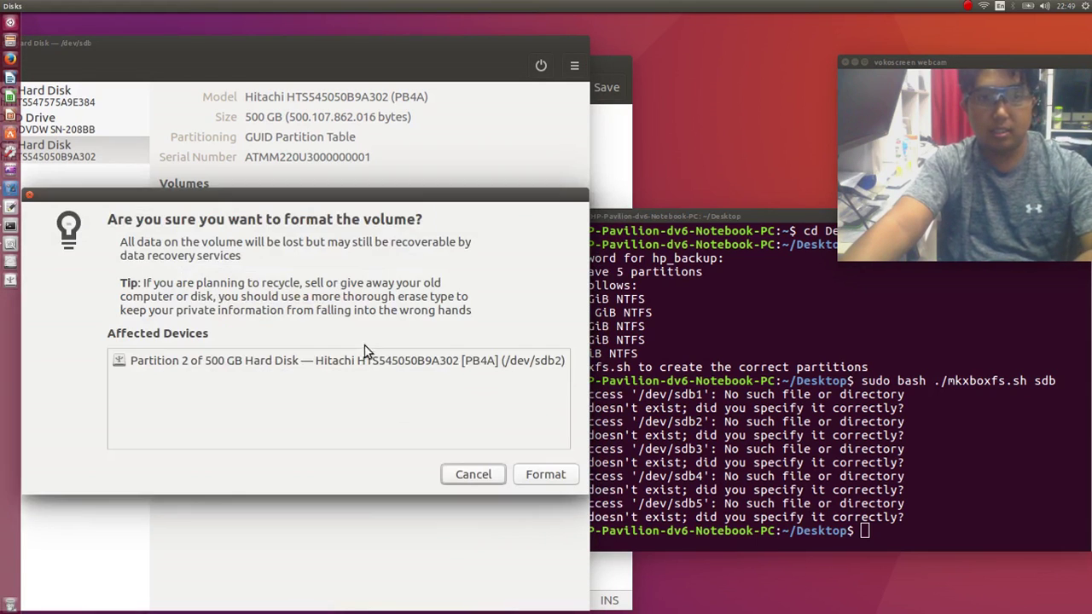
{"action": "left_click", "coordinate": [542, 474]}
Copy the name System Support from partition 3's edit settings and leave them without applying changes.
{"action": "left_click", "coordinate": [401, 256]}
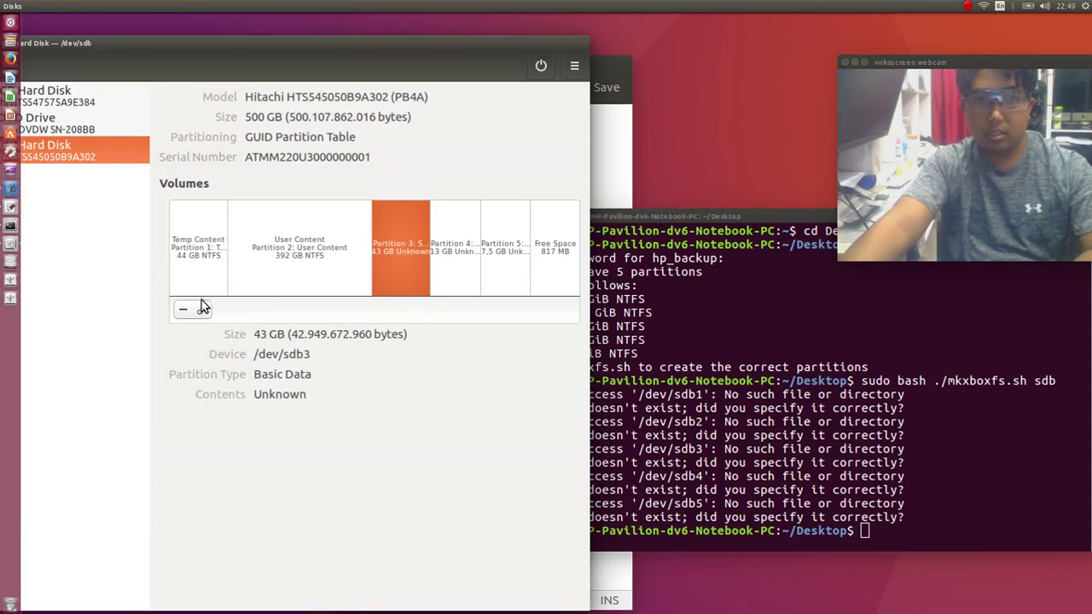
{"action": "left_click", "coordinate": [203, 308]}
{"action": "left_click", "coordinate": [242, 353]}
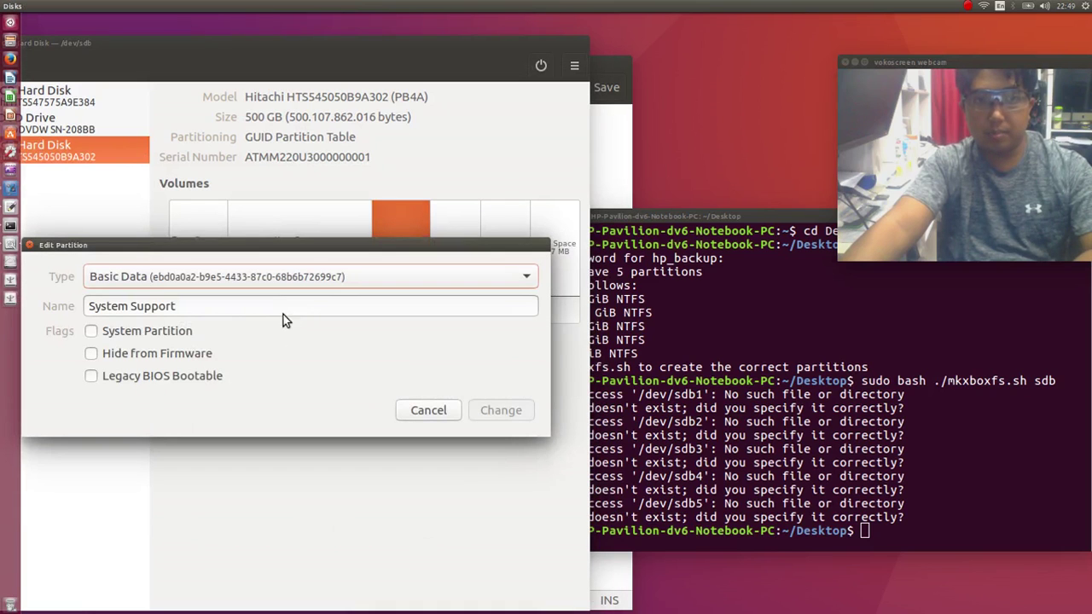
{"action": "triple_click", "coordinate": [278, 304]}
{"action": "right_click", "coordinate": [109, 298]}
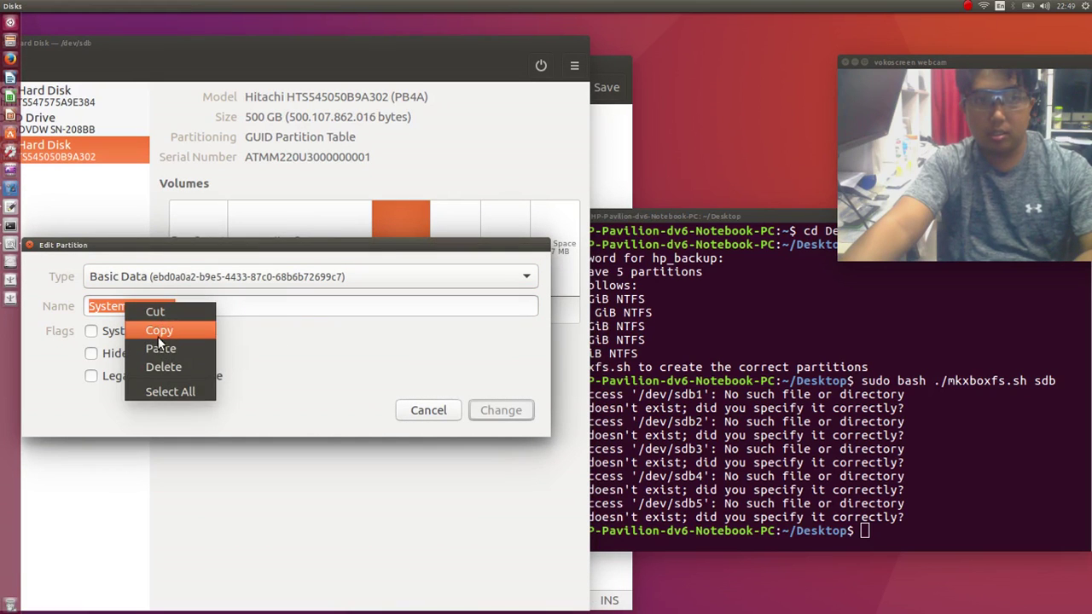
{"action": "left_click", "coordinate": [158, 327]}
{"action": "left_click", "coordinate": [439, 417]}
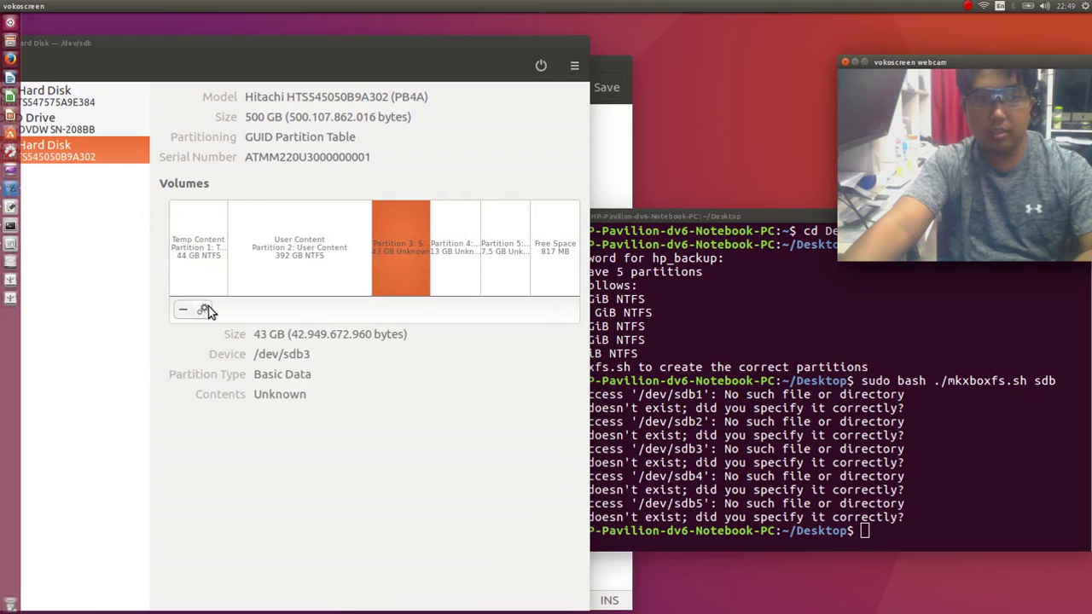
Quick-format partition 3 as NTFS with the copied name System Support, and confirm the format.
{"action": "left_click", "coordinate": [209, 309]}
{"action": "left_click", "coordinate": [228, 327]}
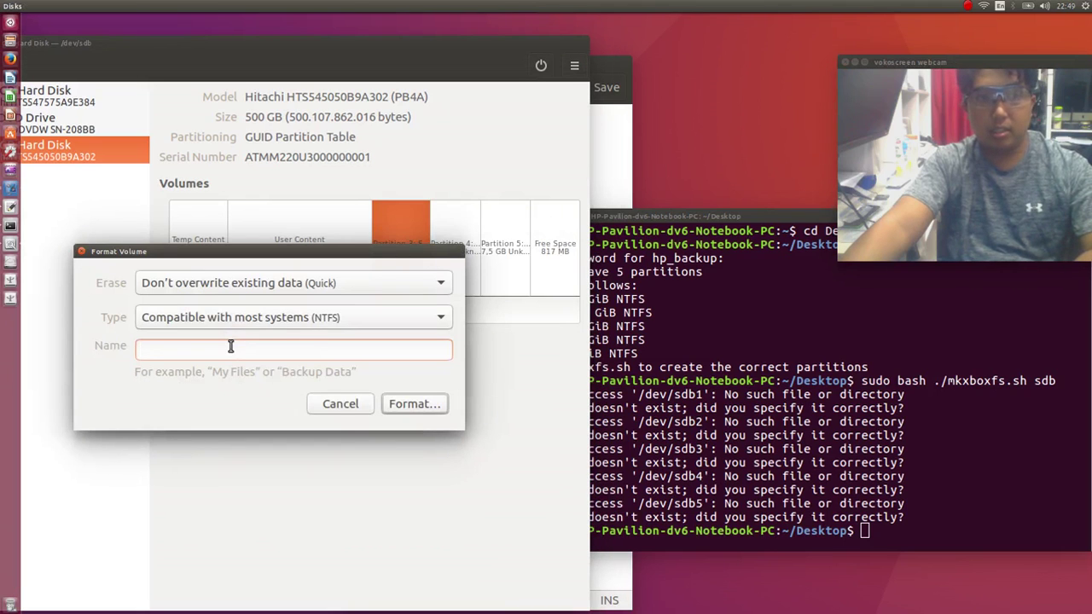
{"action": "right_click", "coordinate": [231, 346]}
{"action": "left_click", "coordinate": [268, 390]}
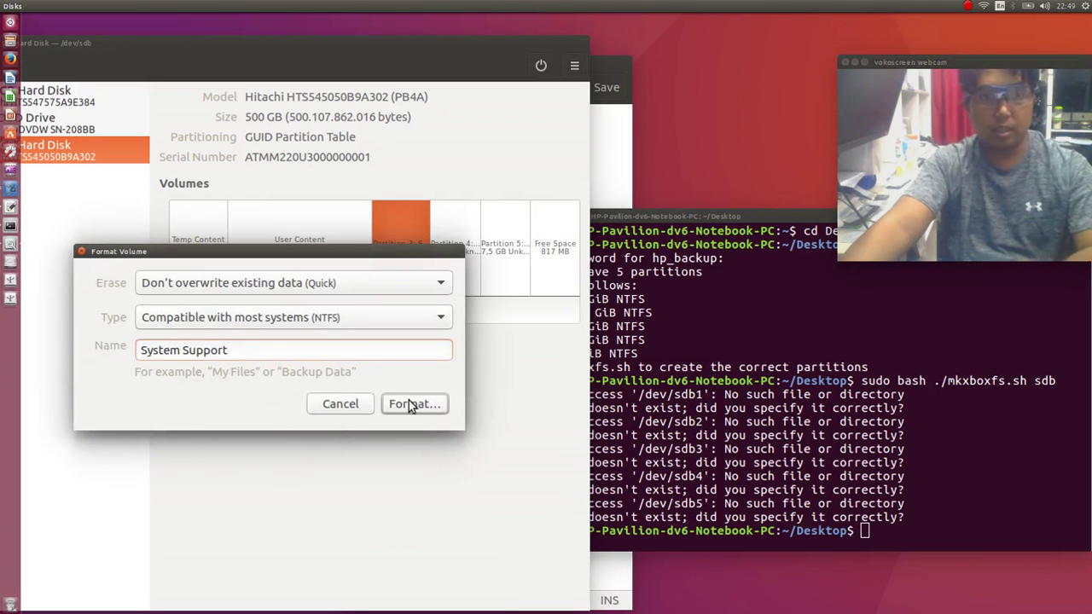
{"action": "left_click", "coordinate": [411, 406]}
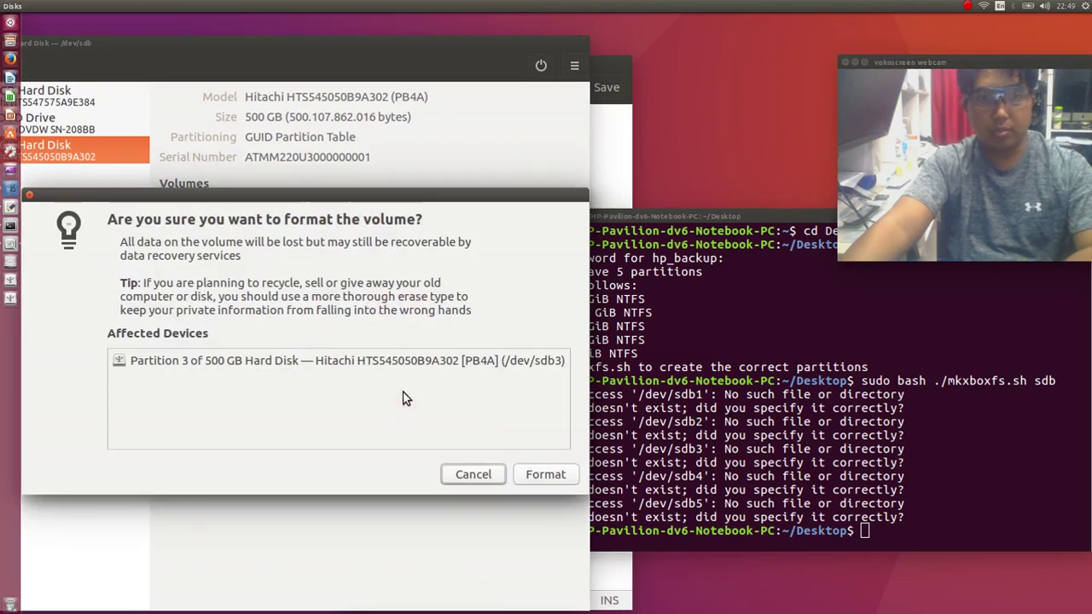
{"action": "left_click", "coordinate": [538, 474]}
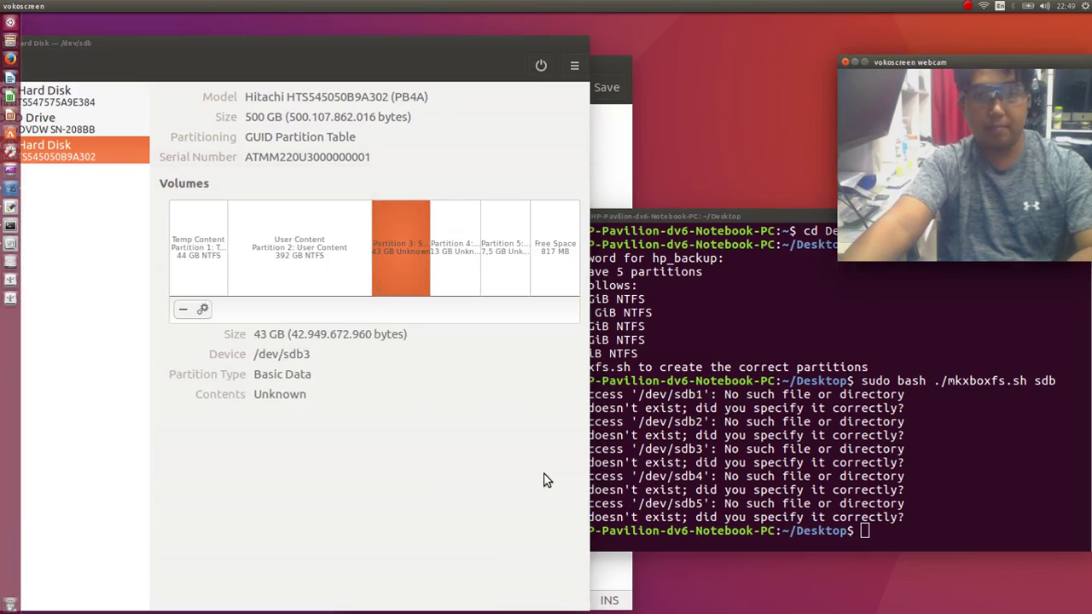
Copy the name System Update from partition 4's edit settings and leave them without applying changes.
{"action": "left_click", "coordinate": [439, 269]}
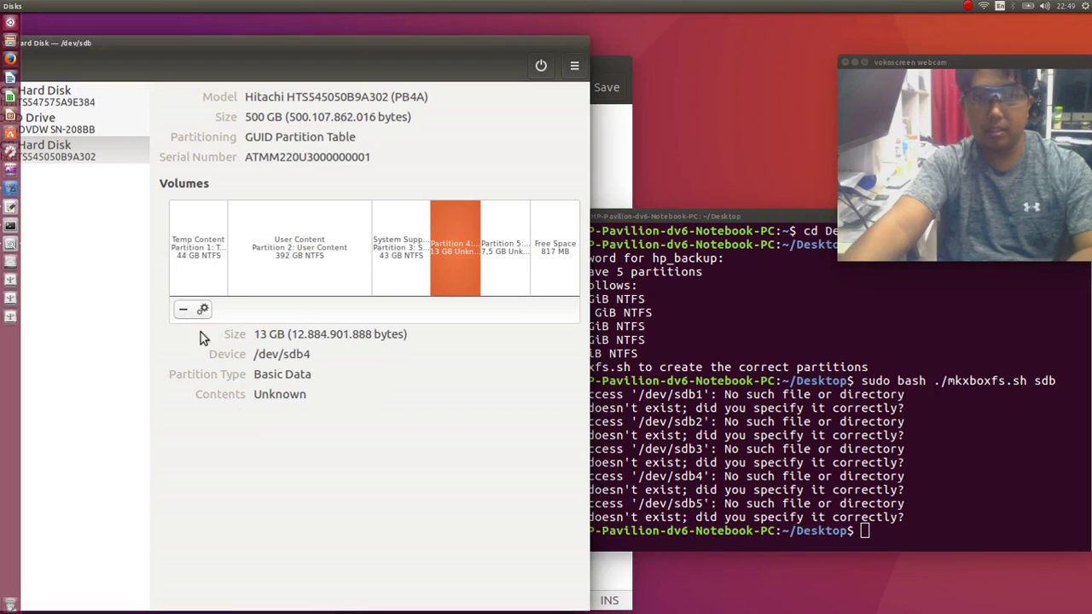
{"action": "left_click", "coordinate": [202, 310]}
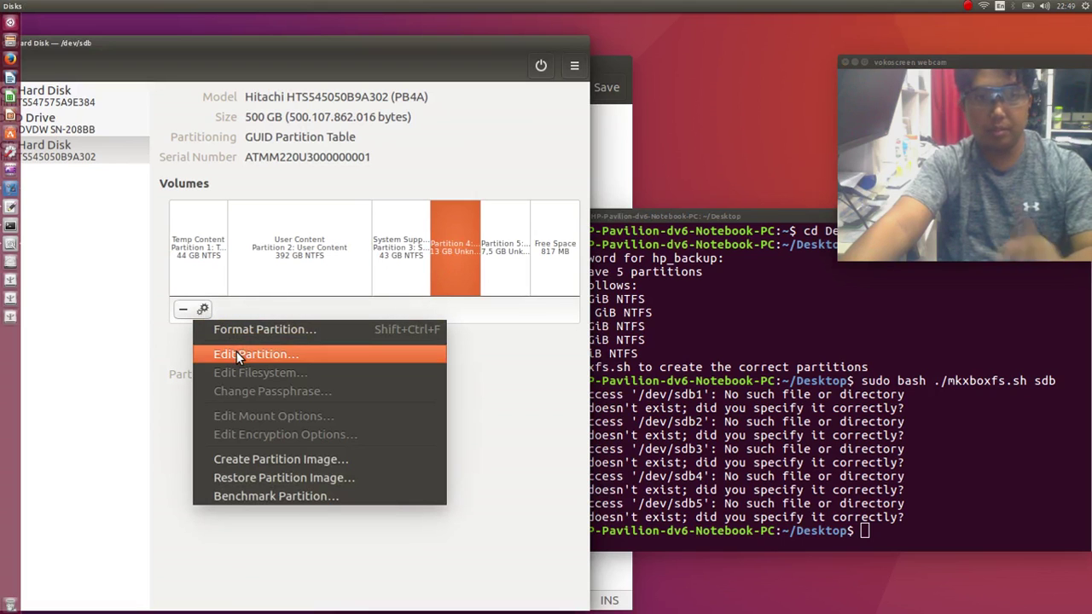
{"action": "left_click", "coordinate": [238, 354]}
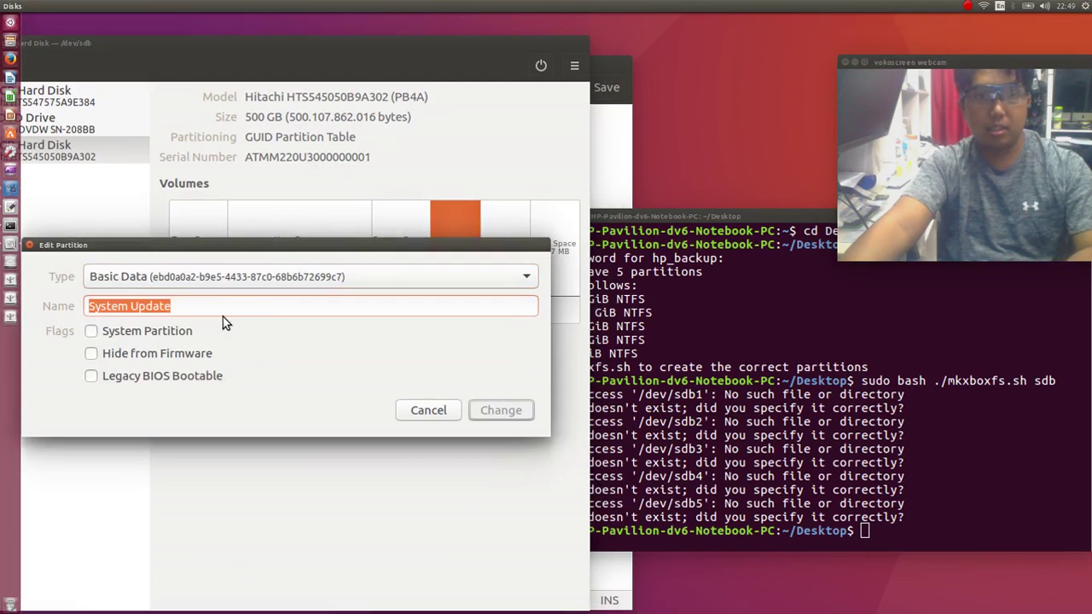
{"action": "right_click", "coordinate": [168, 306]}
{"action": "left_click", "coordinate": [205, 336]}
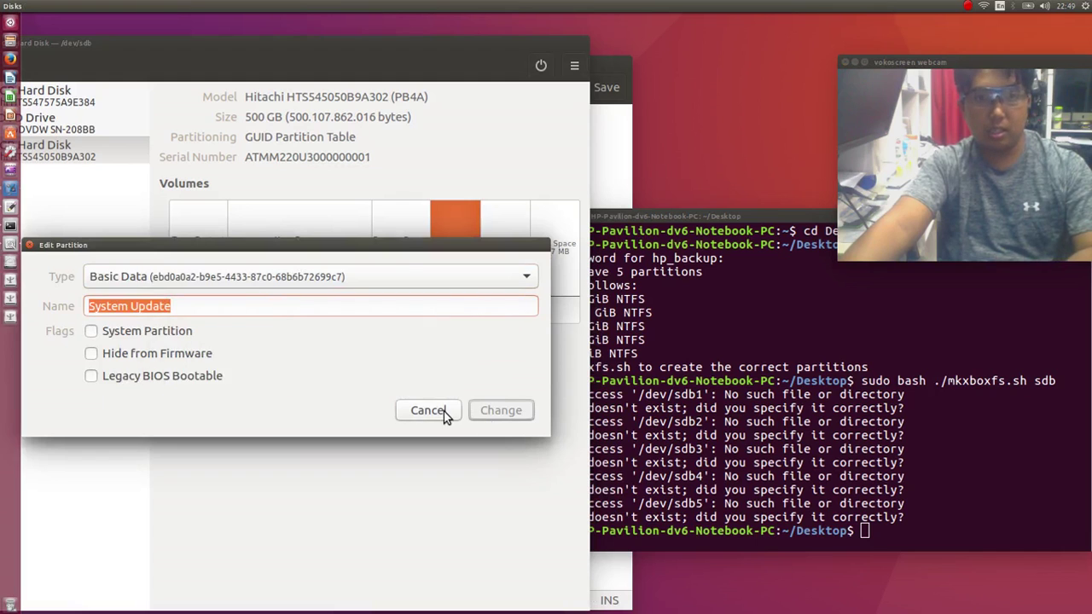
{"action": "left_click", "coordinate": [428, 410]}
Quick-format partition 4 as NTFS with the copied name System Update, and confirm the format.
{"action": "left_click", "coordinate": [202, 309]}
{"action": "left_click", "coordinate": [239, 329]}
{"action": "right_click", "coordinate": [245, 351]}
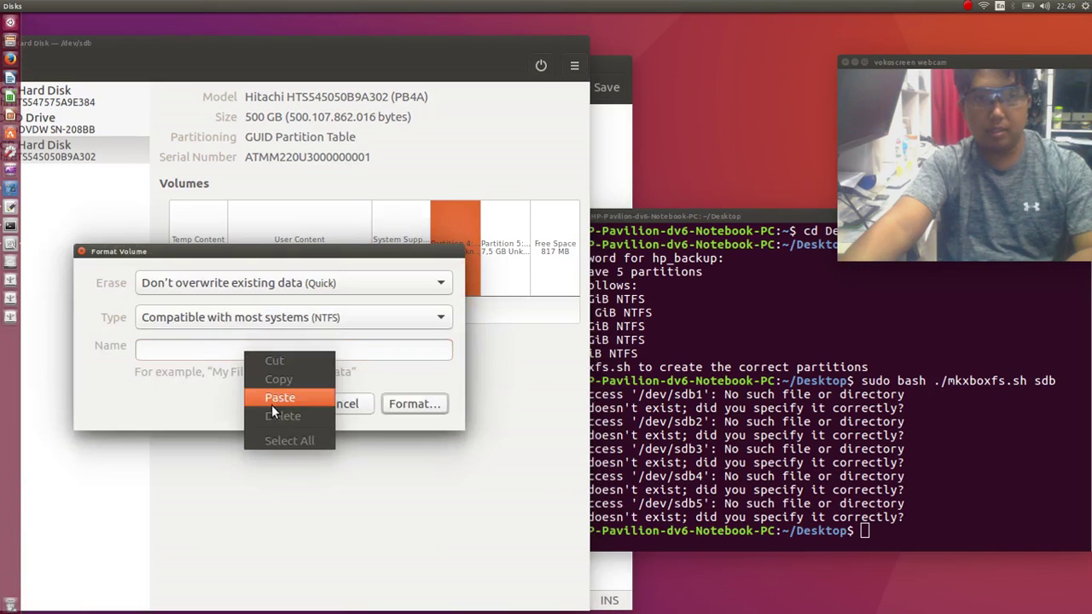
{"action": "left_click", "coordinate": [274, 399]}
{"action": "left_click", "coordinate": [427, 408]}
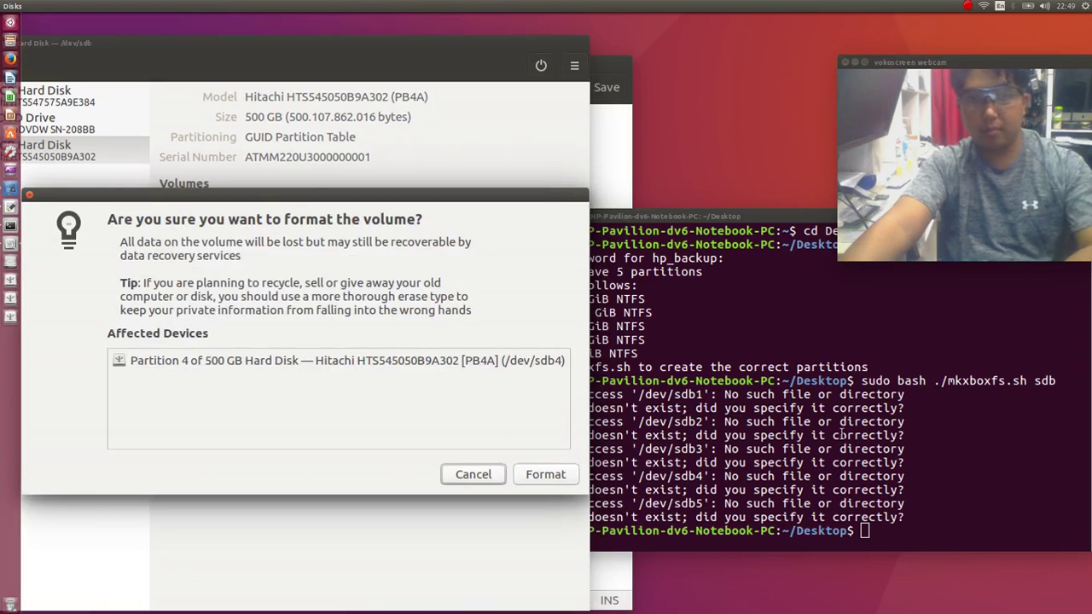
{"action": "left_click", "coordinate": [545, 478]}
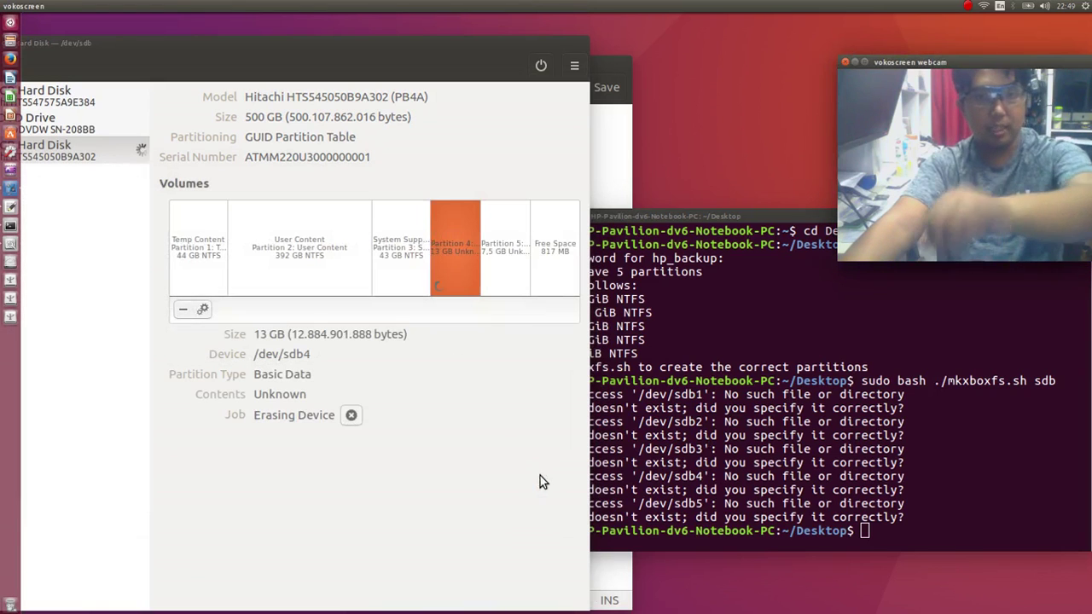
Copy the name System Update 2 from partition 5's edit settings and leave them without applying changes.
{"action": "left_click", "coordinate": [499, 283]}
{"action": "left_click", "coordinate": [204, 310]}
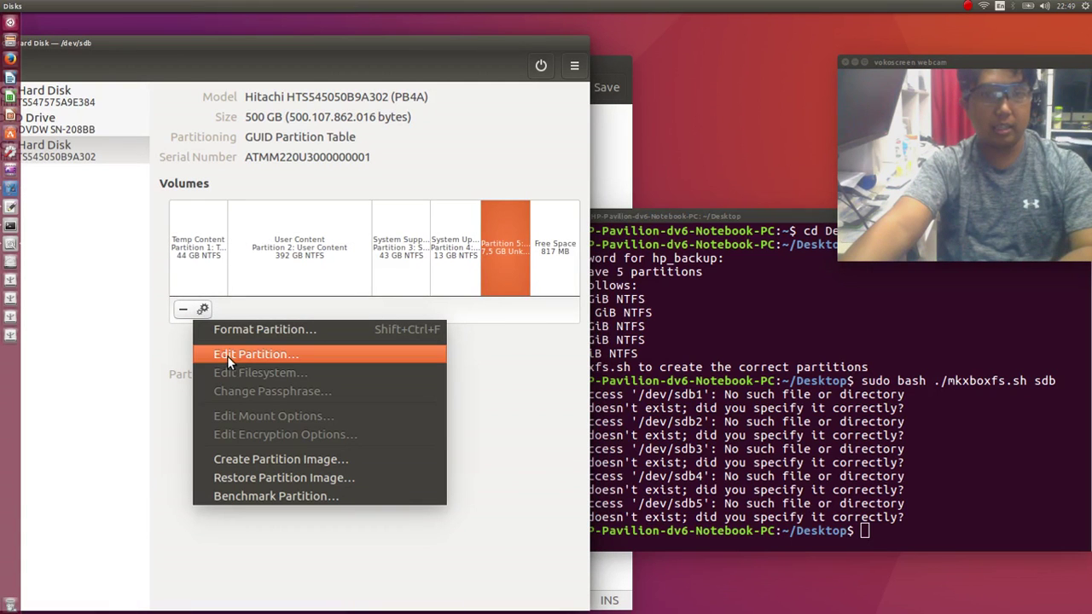
{"action": "left_click", "coordinate": [224, 352]}
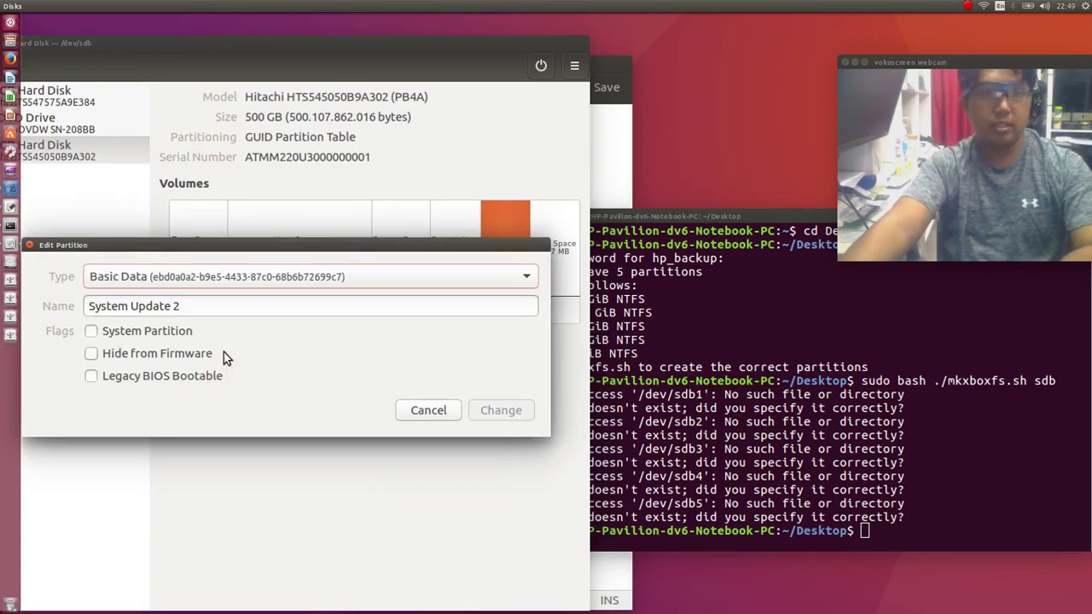
{"action": "left_click_drag", "start_coordinate": [181, 305], "coordinate": [25, 309]}
{"action": "right_click", "coordinate": [136, 305]}
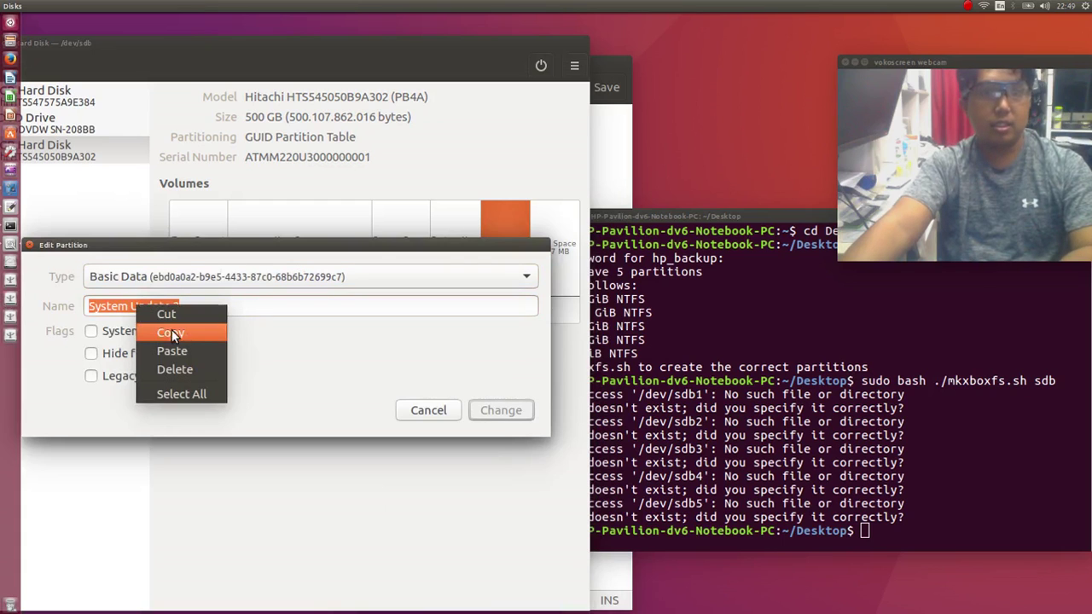
{"action": "left_click", "coordinate": [171, 334]}
{"action": "left_click", "coordinate": [426, 410]}
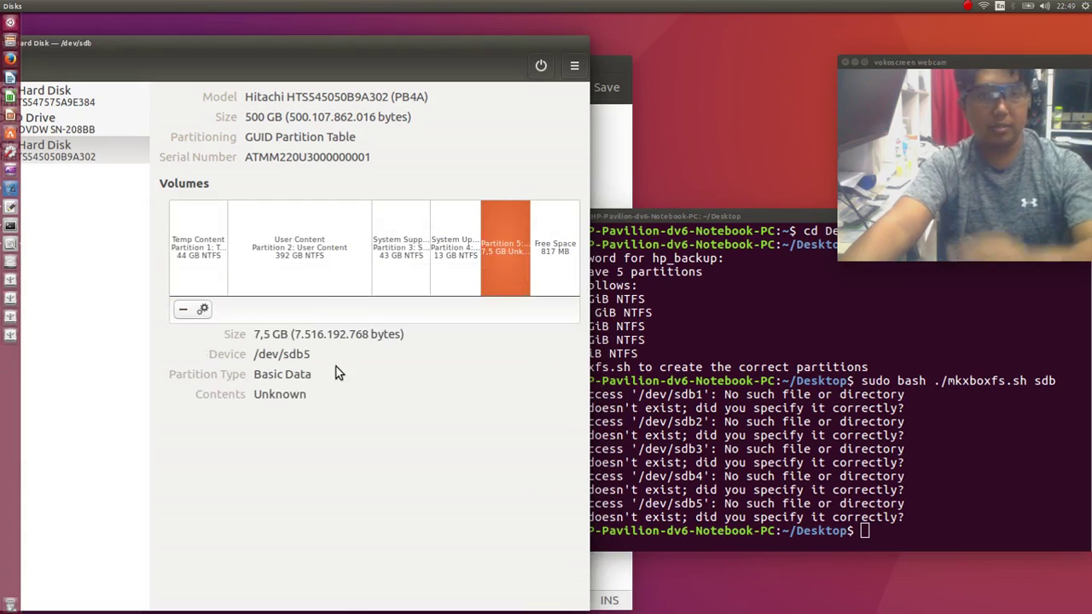
Quick-format partition 5 as NTFS with the copied name System Update 2, and confirm the format.
{"action": "left_click", "coordinate": [212, 313]}
{"action": "left_click", "coordinate": [226, 326]}
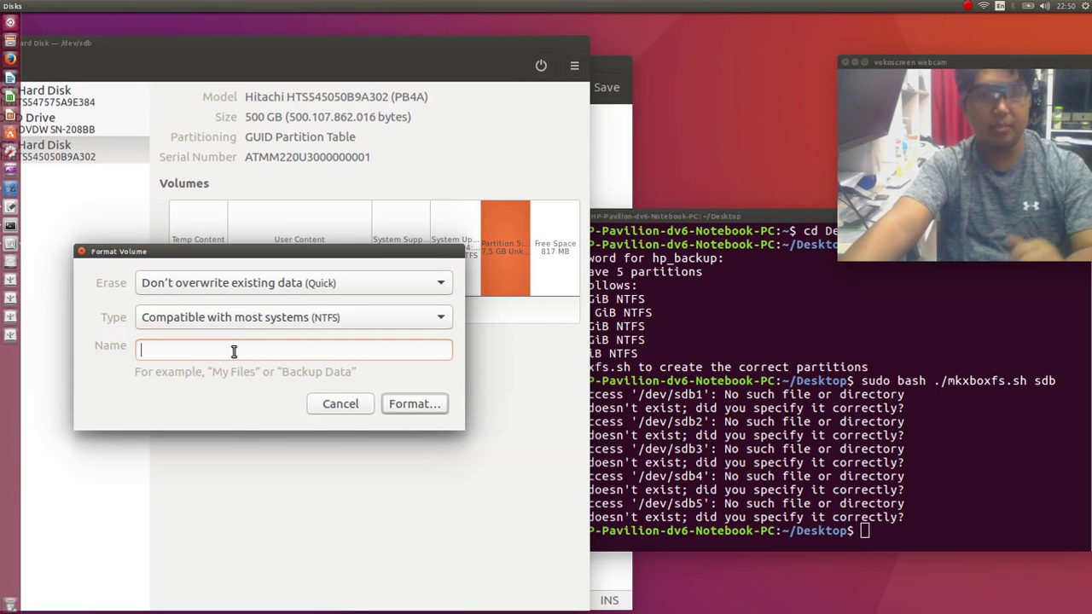
{"action": "right_click", "coordinate": [234, 350]}
{"action": "left_click", "coordinate": [267, 397]}
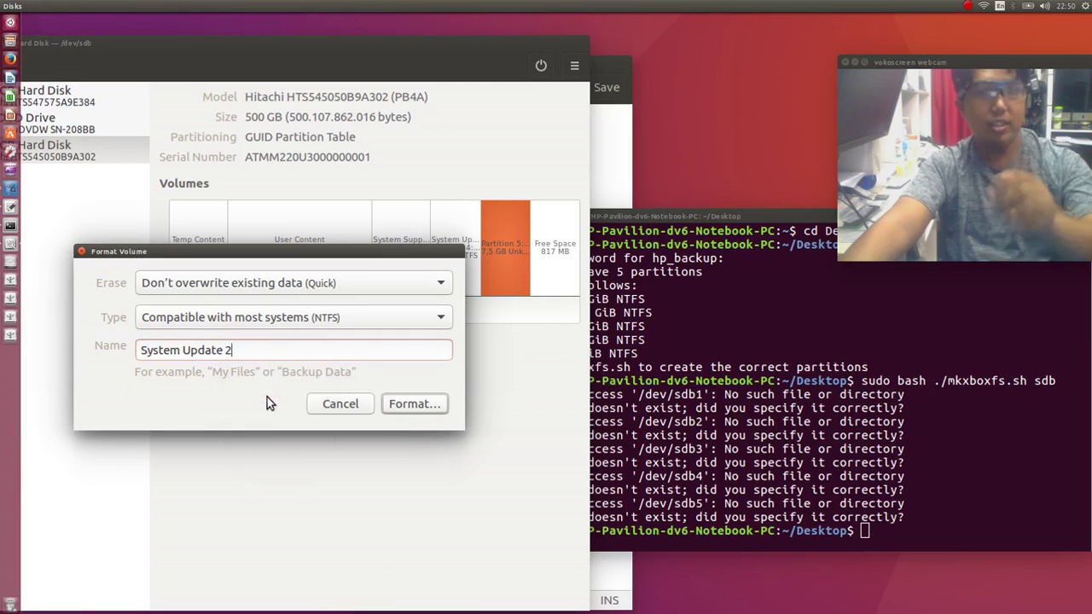
{"action": "left_click", "coordinate": [412, 403]}
{"action": "left_click", "coordinate": [522, 472]}
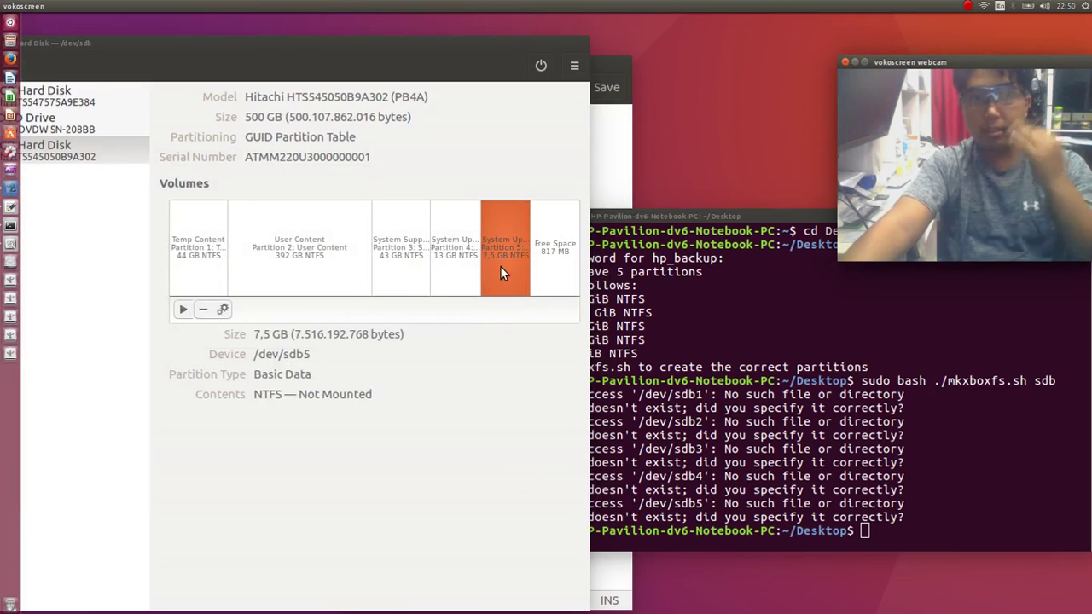
Check the details of the Temp Content partition and of the free space at the end of the disk.
{"action": "left_click", "coordinate": [170, 281]}
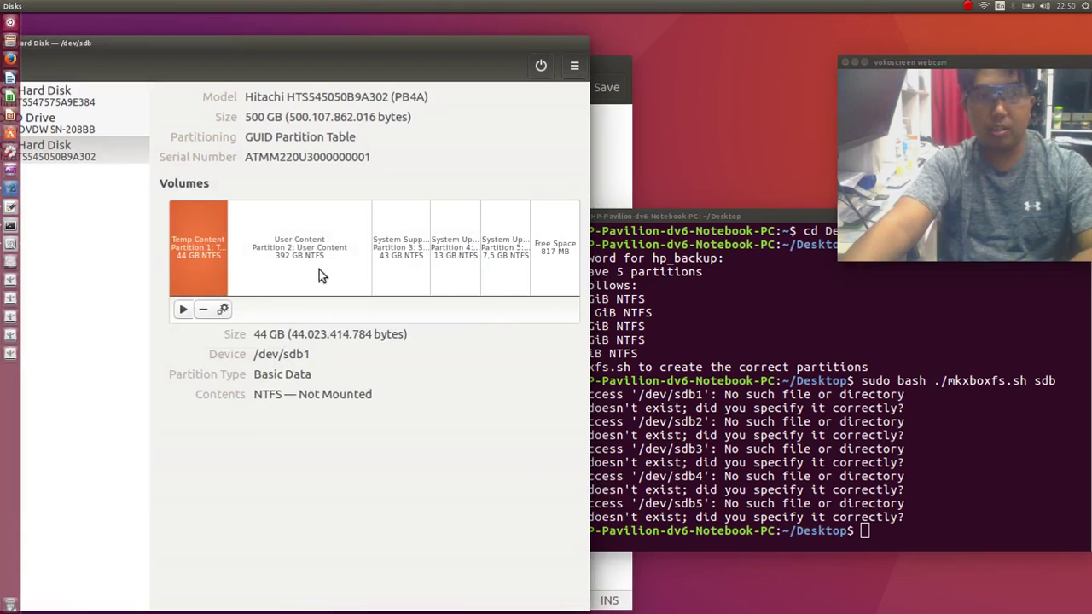
{"action": "left_click", "coordinate": [548, 276]}
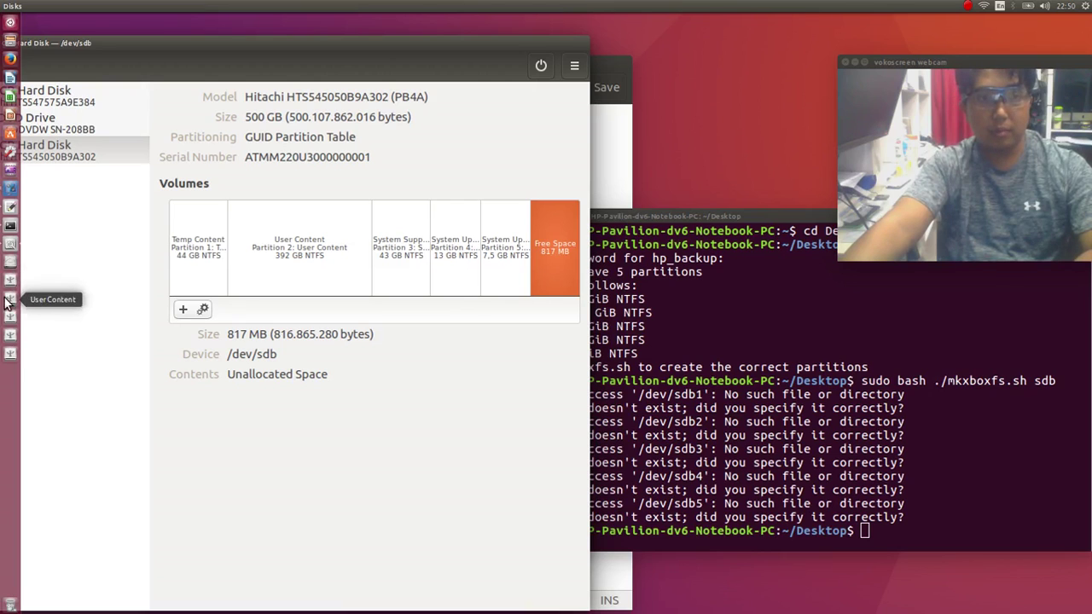
{"action": "left_click", "coordinate": [48, 319]}
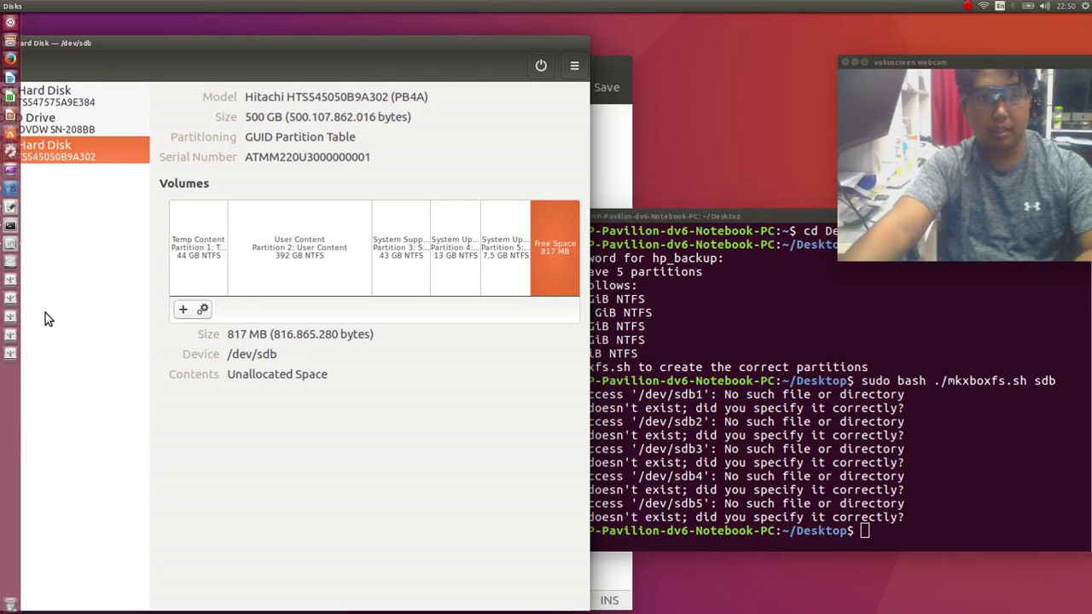
Mount the Temp Content, User Content, System Support, System Update and System Update 2 partitions by opening each one, and close their windows.
{"action": "left_click", "coordinate": [11, 280]}
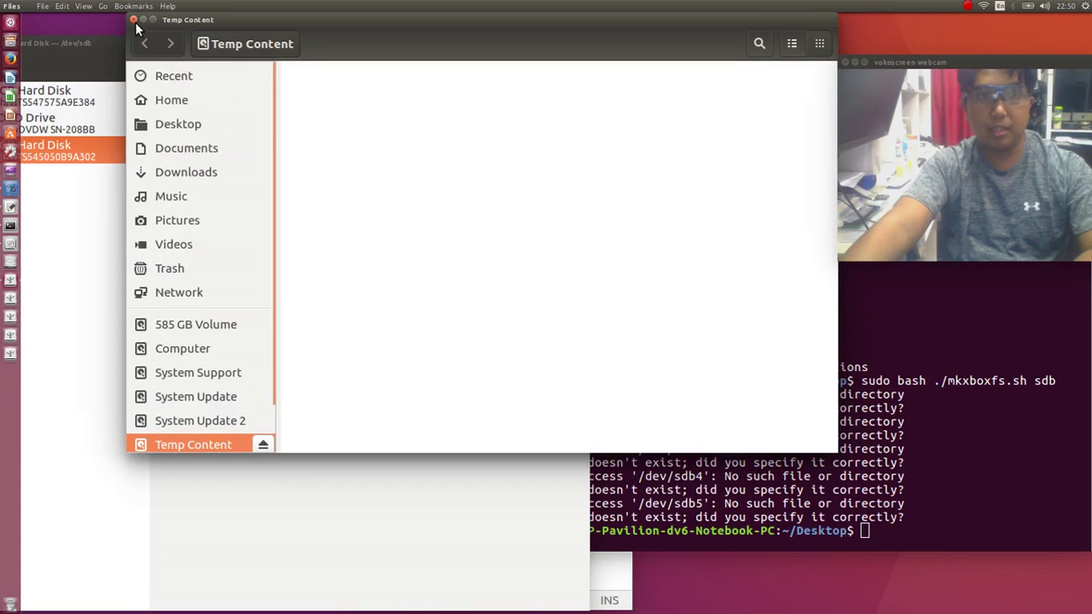
{"action": "left_click", "coordinate": [134, 20]}
{"action": "left_click", "coordinate": [9, 298]}
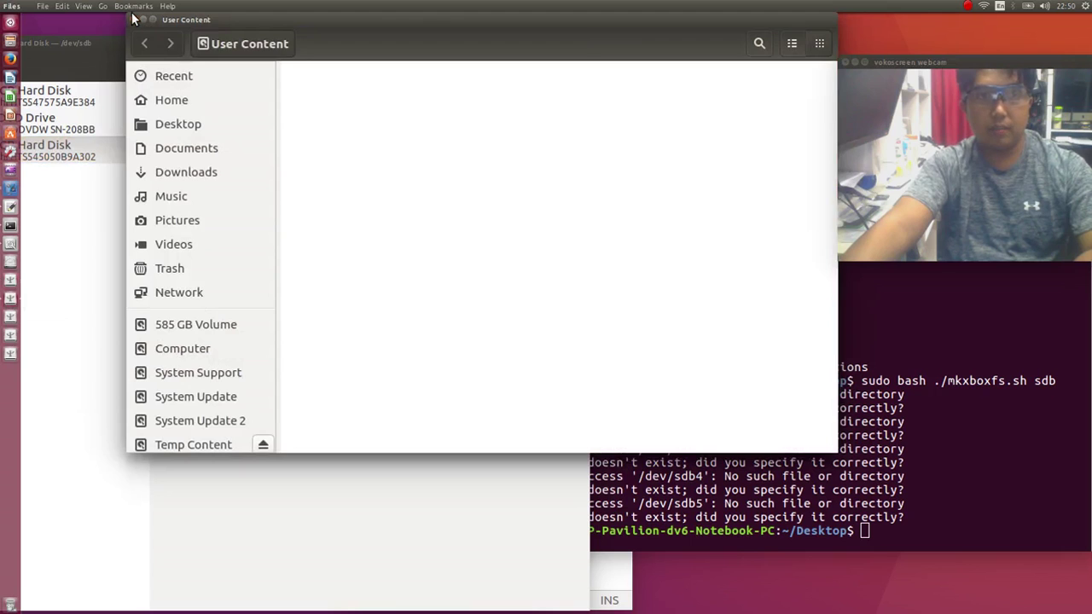
{"action": "left_click", "coordinate": [133, 20]}
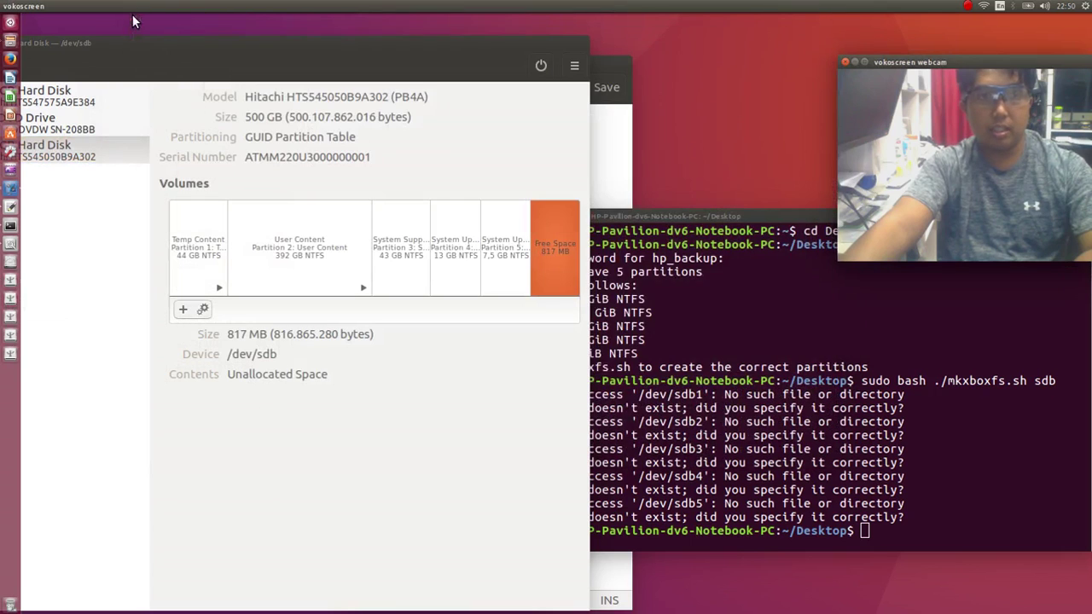
{"action": "left_click", "coordinate": [10, 317]}
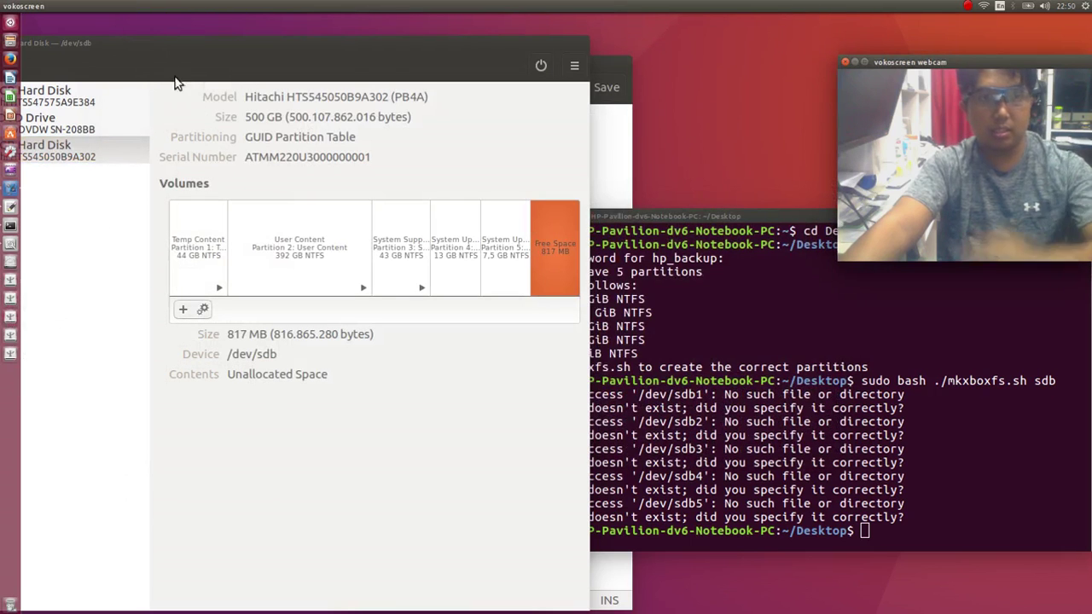
{"action": "left_click", "coordinate": [134, 18]}
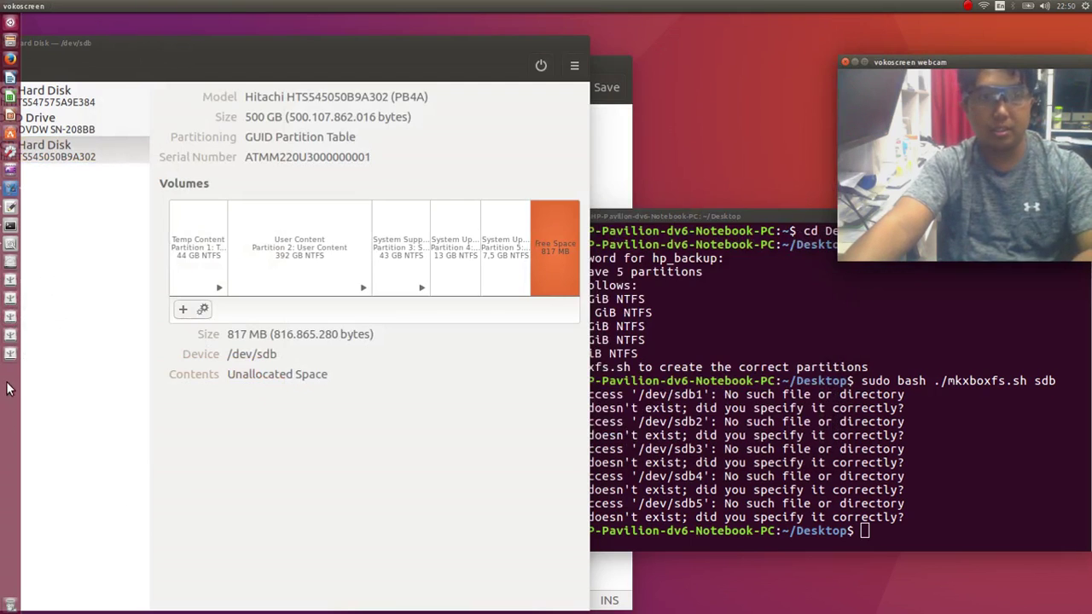
{"action": "left_click", "coordinate": [7, 336]}
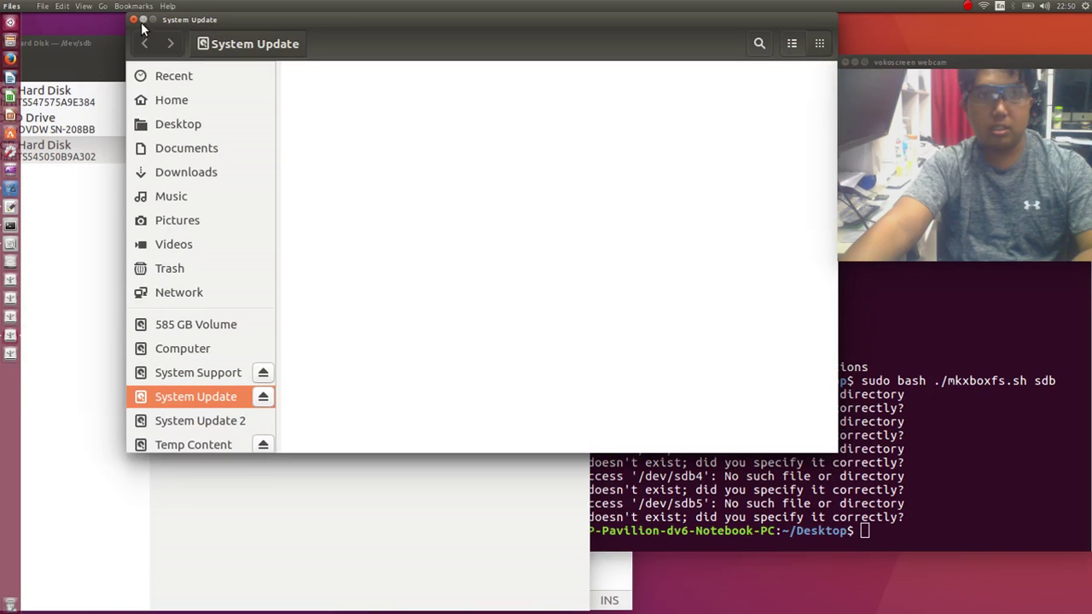
{"action": "left_click", "coordinate": [133, 18]}
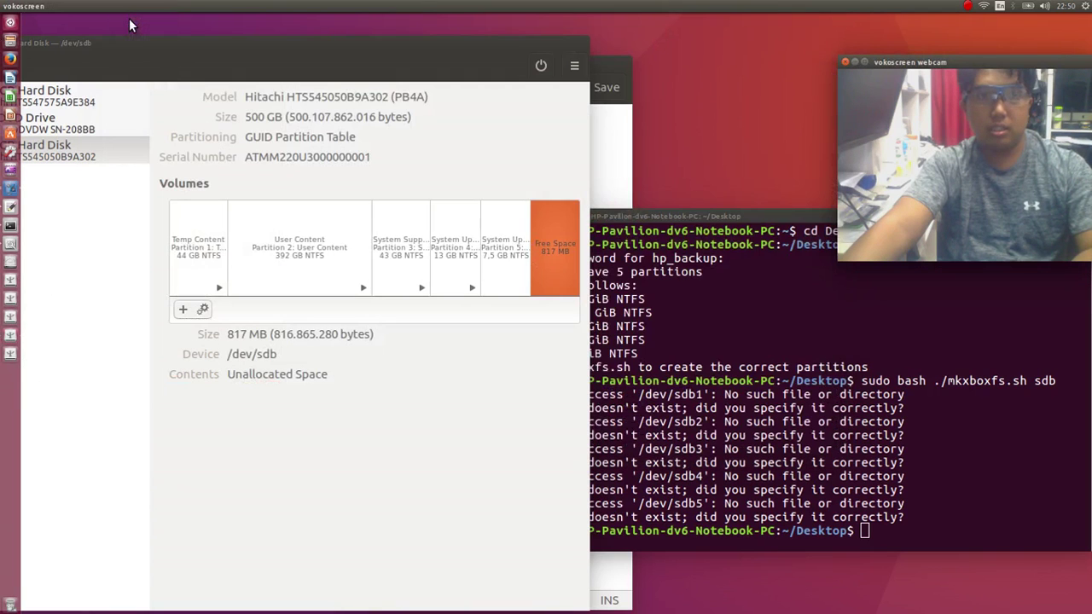
{"action": "left_click", "coordinate": [11, 349]}
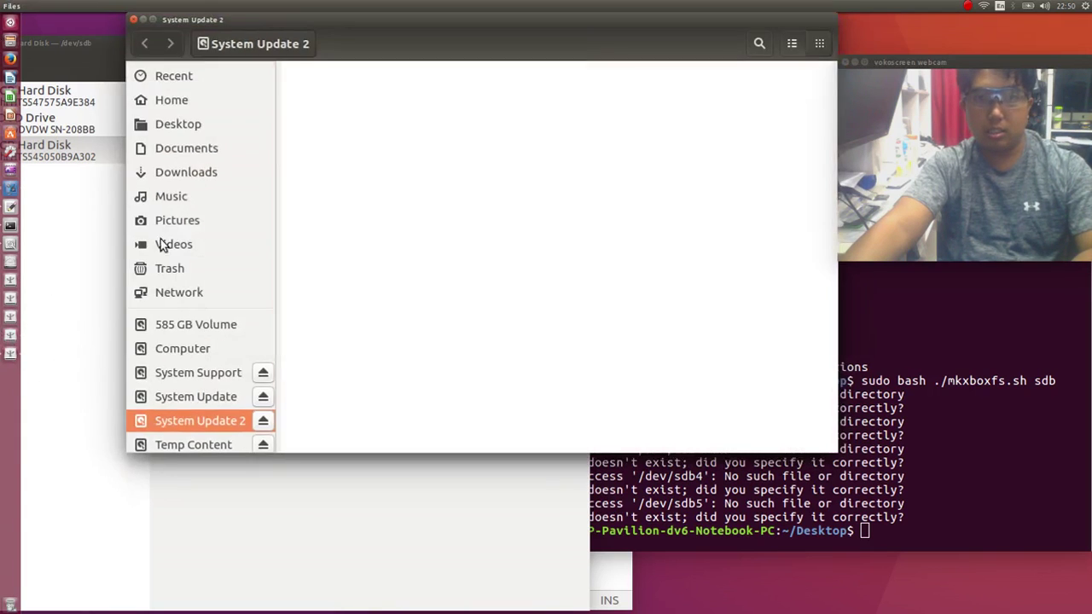
{"action": "left_click", "coordinate": [134, 19]}
Close the disk management window and bring the linux commands.txt notes forward to check the fourth instruction.
{"action": "left_click", "coordinate": [154, 32]}
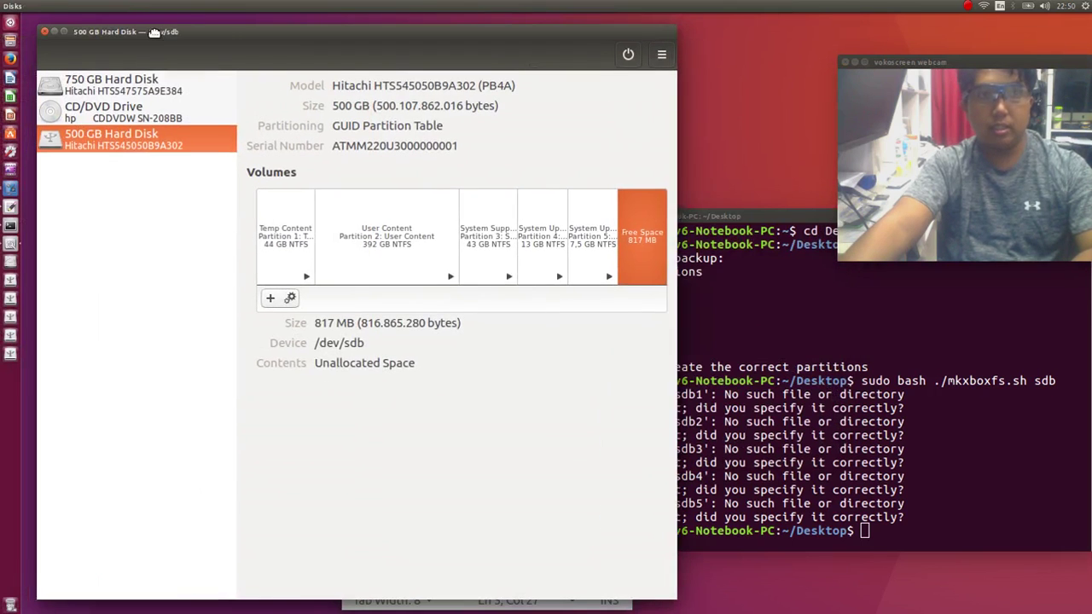
{"action": "left_click_drag", "start_coordinate": [153, 31], "coordinate": [172, 33]}
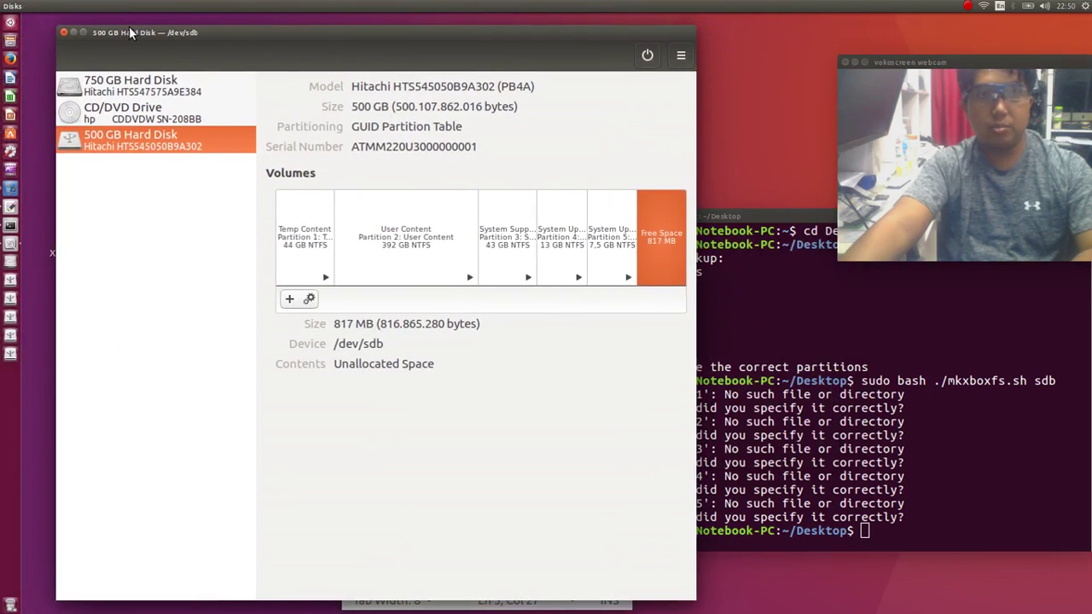
{"action": "left_click", "coordinate": [62, 32]}
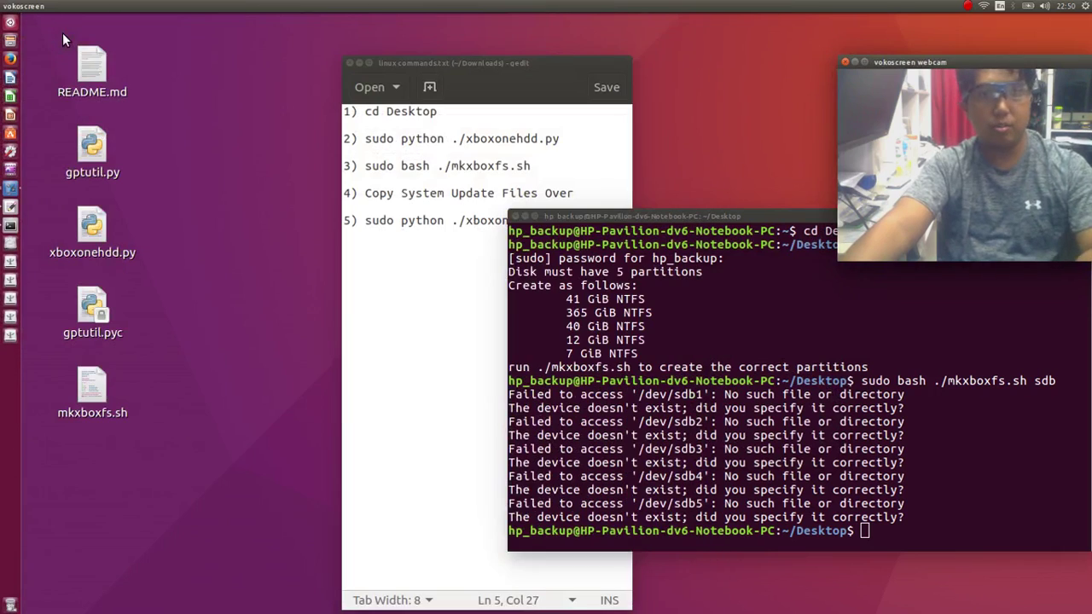
{"action": "left_click", "coordinate": [424, 316]}
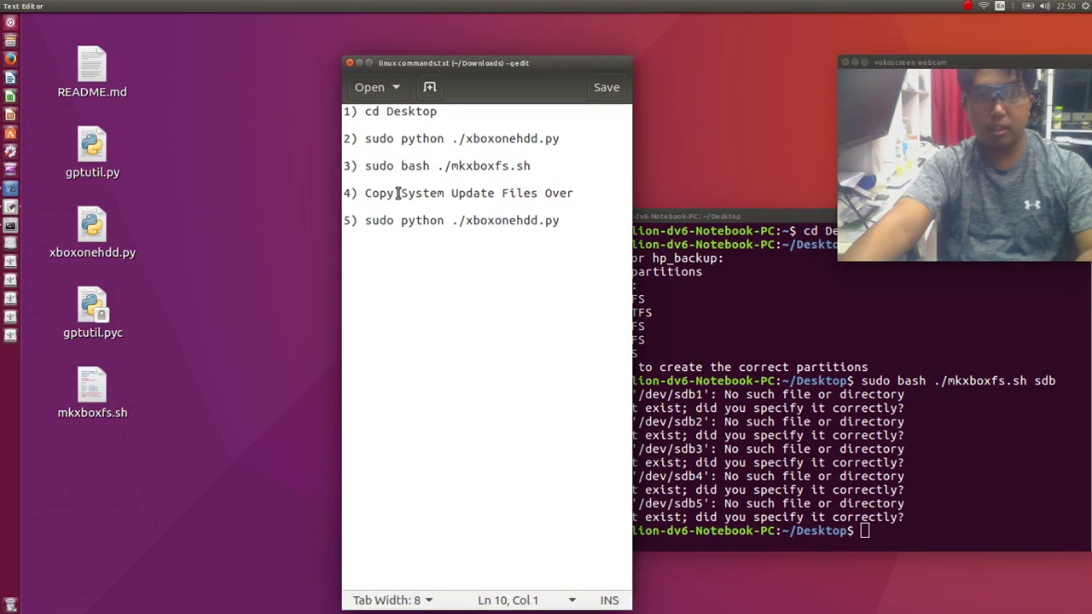
{"action": "left_click", "coordinate": [311, 255]}
Open the $SystemUpdate folder in Downloads, and create a folder named A on the System Update volume.
{"action": "left_click", "coordinate": [10, 38]}
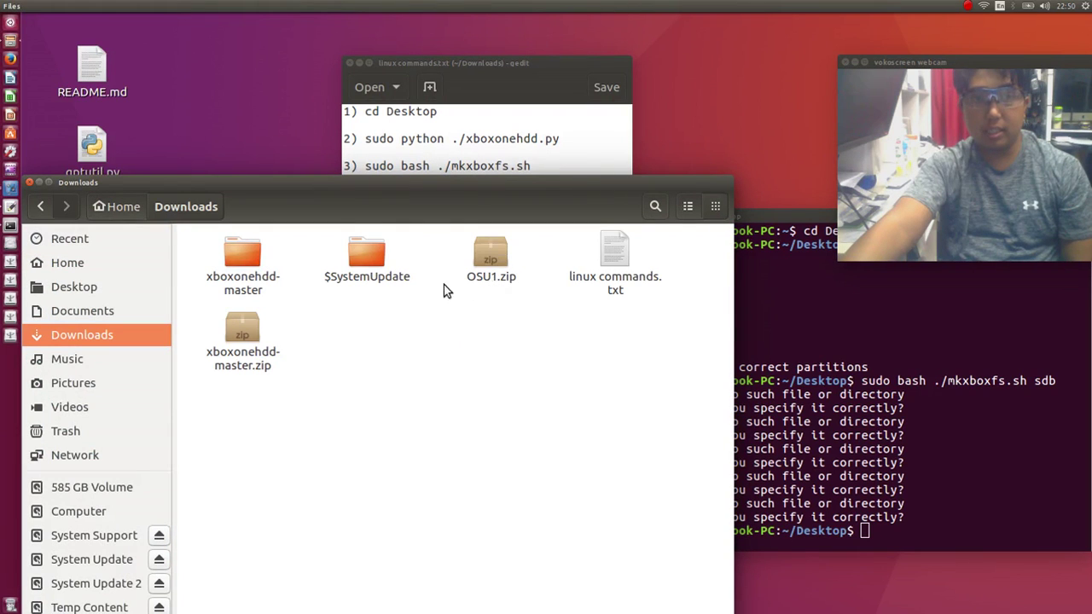
{"action": "double_click", "coordinate": [365, 256]}
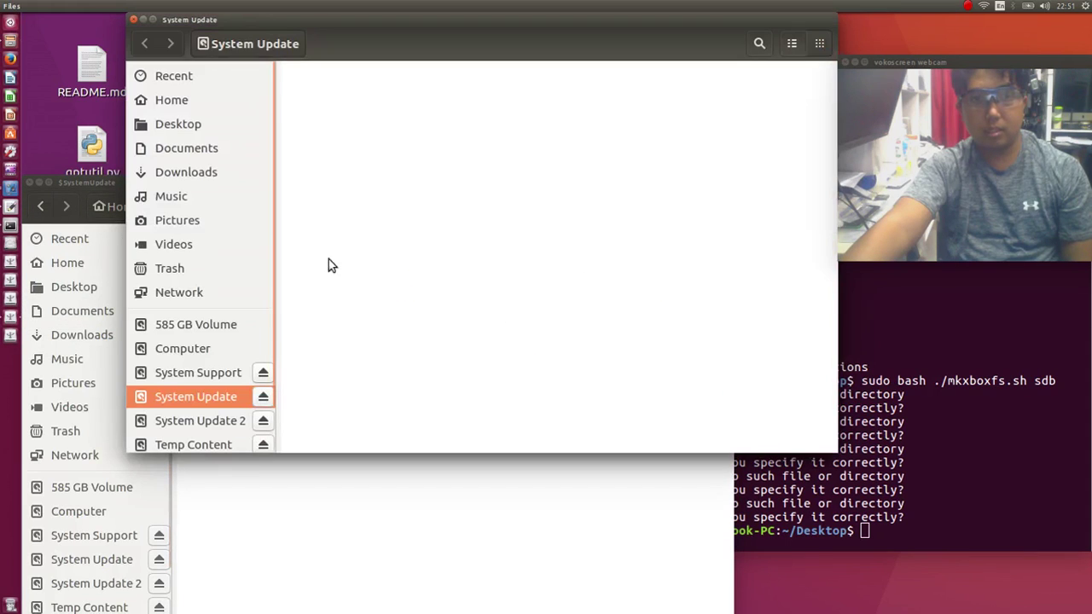
{"action": "right_click", "coordinate": [361, 215]}
{"action": "left_click", "coordinate": [419, 220]}
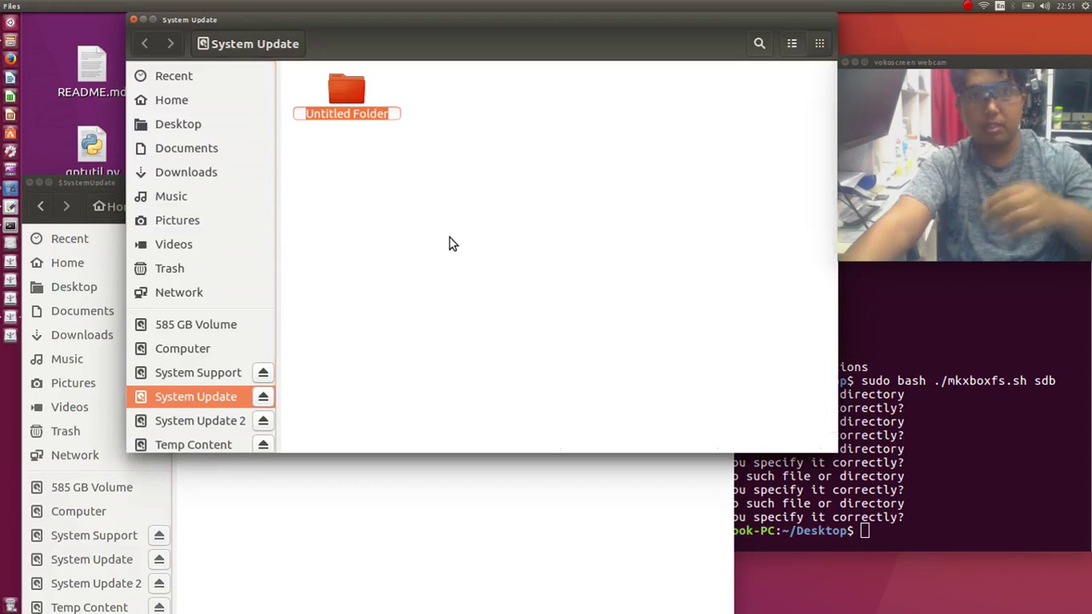
{"action": "type", "text": "A"}
{"action": "key", "text": "Return"}
Copy every file except updater.xvd from $SystemUpdate into folder A, and return the source window to Downloads.
{"action": "left_click", "coordinate": [441, 587]}
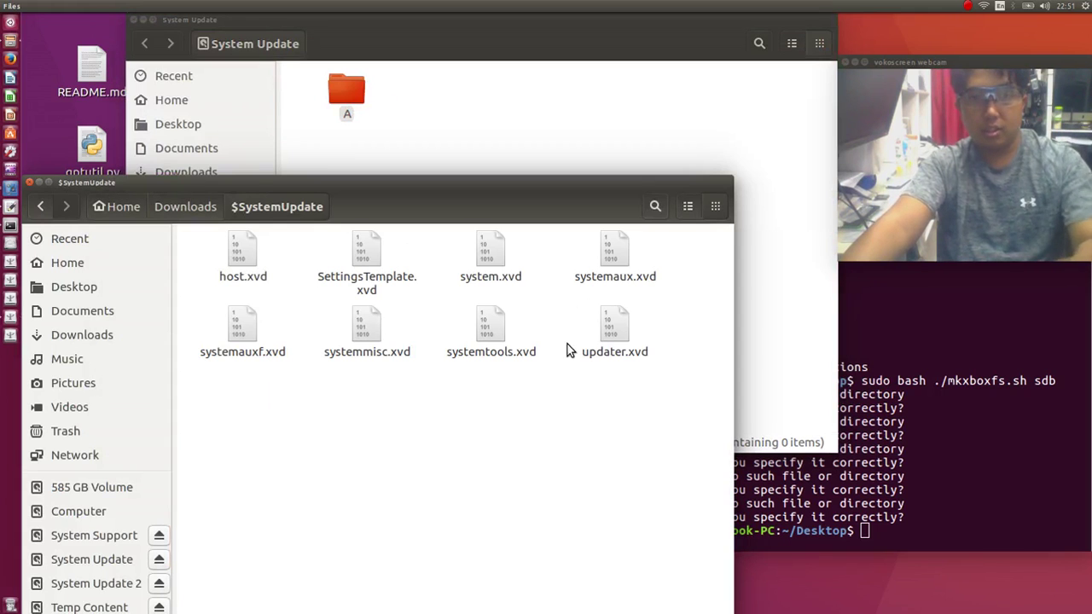
{"action": "key", "text": "ctrl+a"}
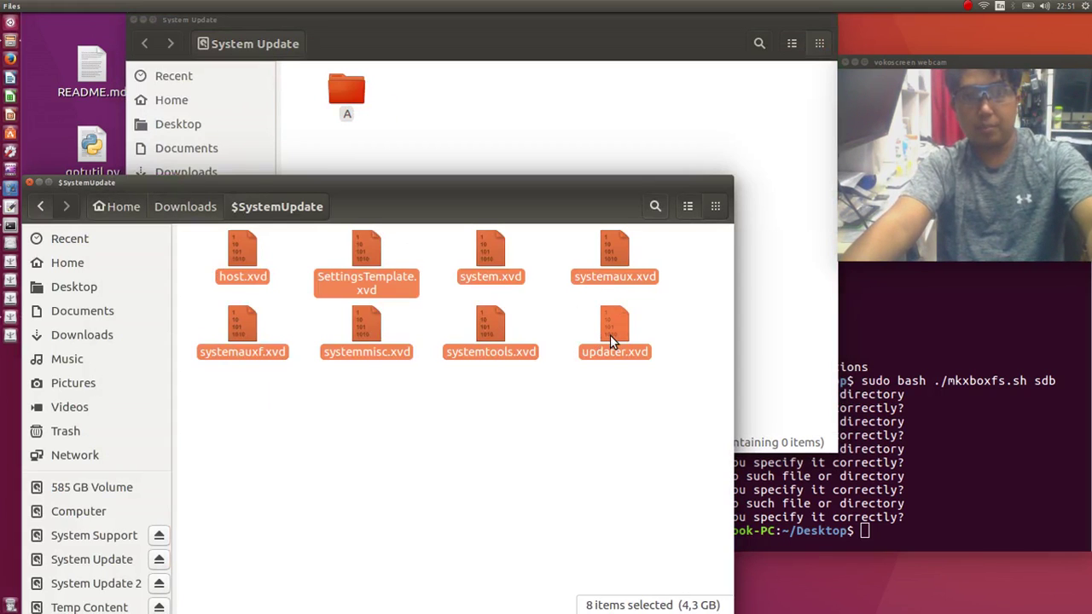
{"action": "left_click", "coordinate": [610, 335], "text": "ctrl"}
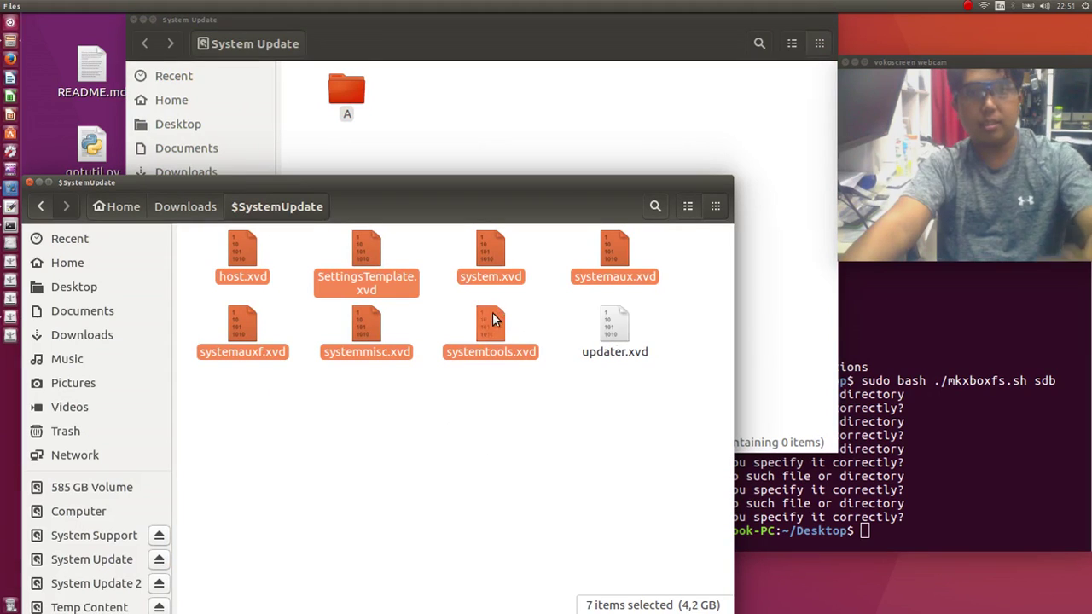
{"action": "left_click_drag", "start_coordinate": [498, 330], "coordinate": [338, 127]}
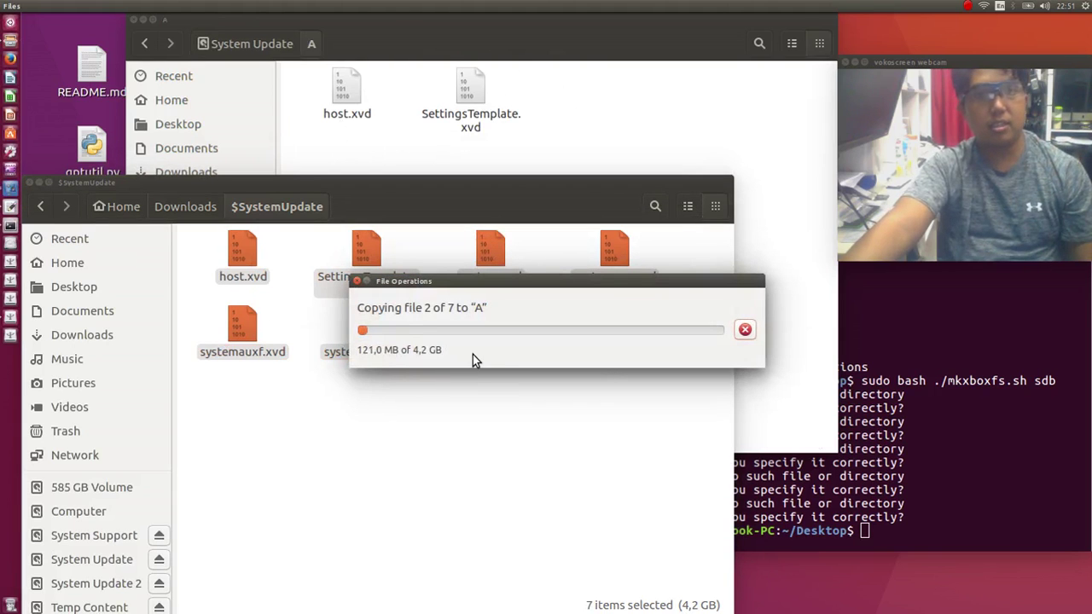
{"action": "left_click", "coordinate": [43, 205]}
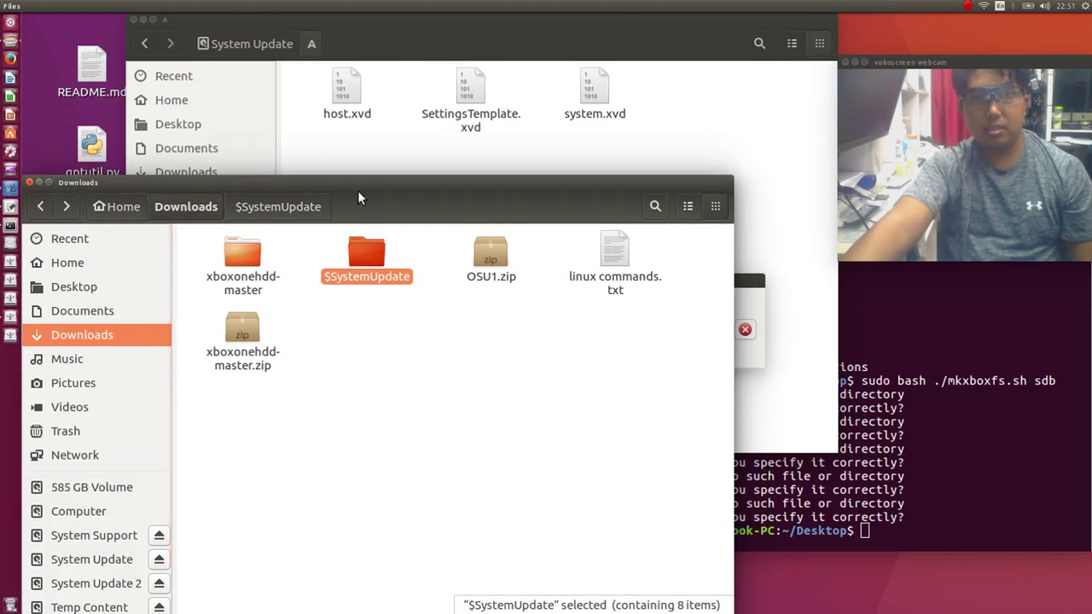
Create a second folder named B beside folder A on the System Update volume.
{"action": "left_click", "coordinate": [144, 43]}
{"action": "right_click", "coordinate": [396, 154]}
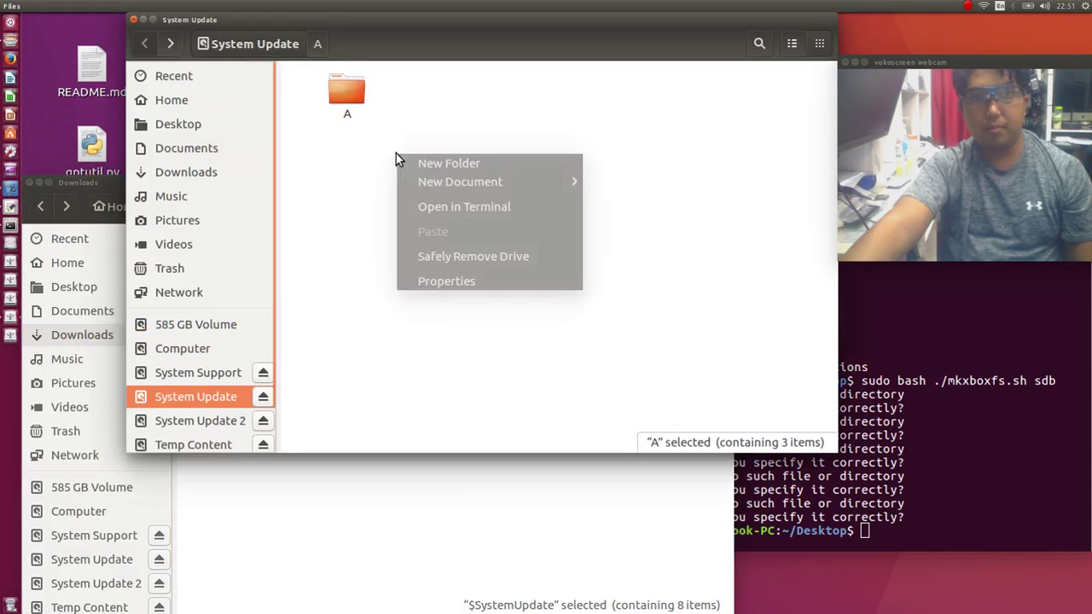
{"action": "left_click", "coordinate": [439, 162]}
{"action": "type", "text": "B"}
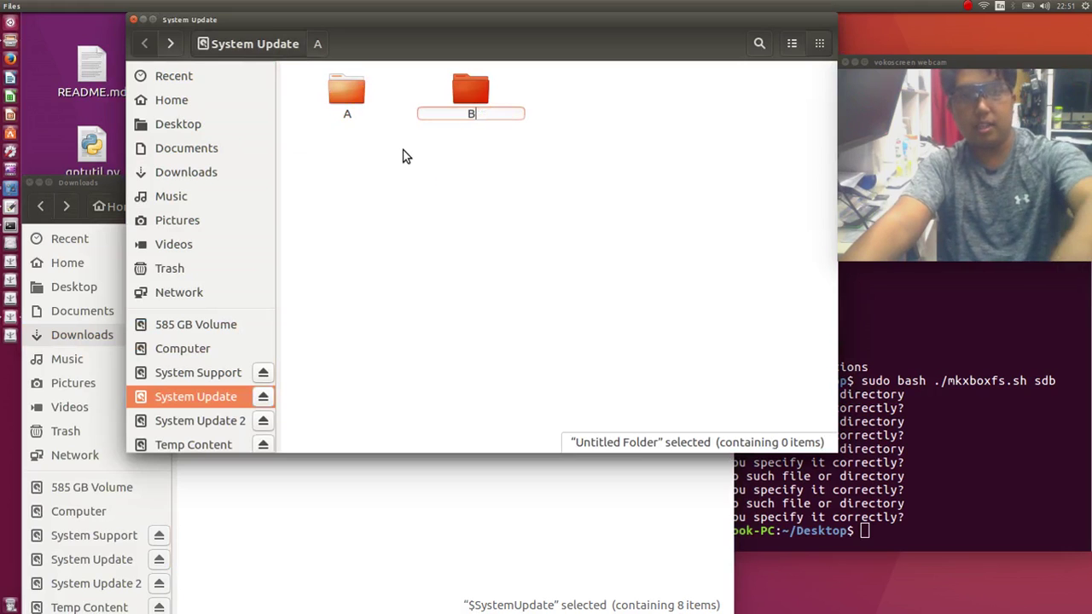
{"action": "key", "text": "Return"}
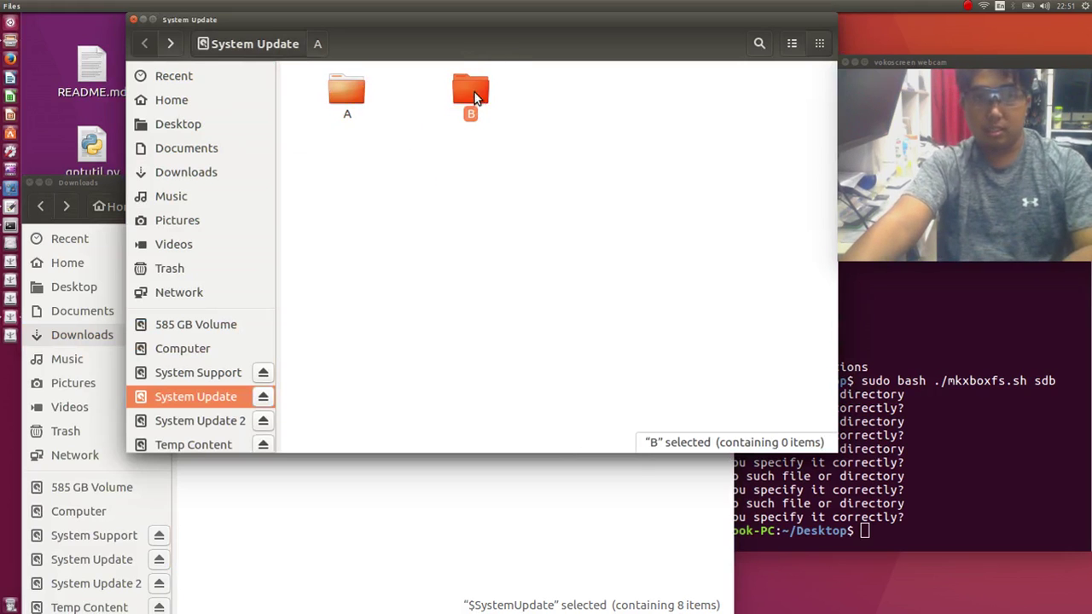
Copy every file except updater.xvd from the Downloads $SystemUpdate folder into folder B.
{"action": "double_click", "coordinate": [472, 92]}
{"action": "left_click", "coordinate": [418, 497]}
{"action": "left_click", "coordinate": [376, 263]}
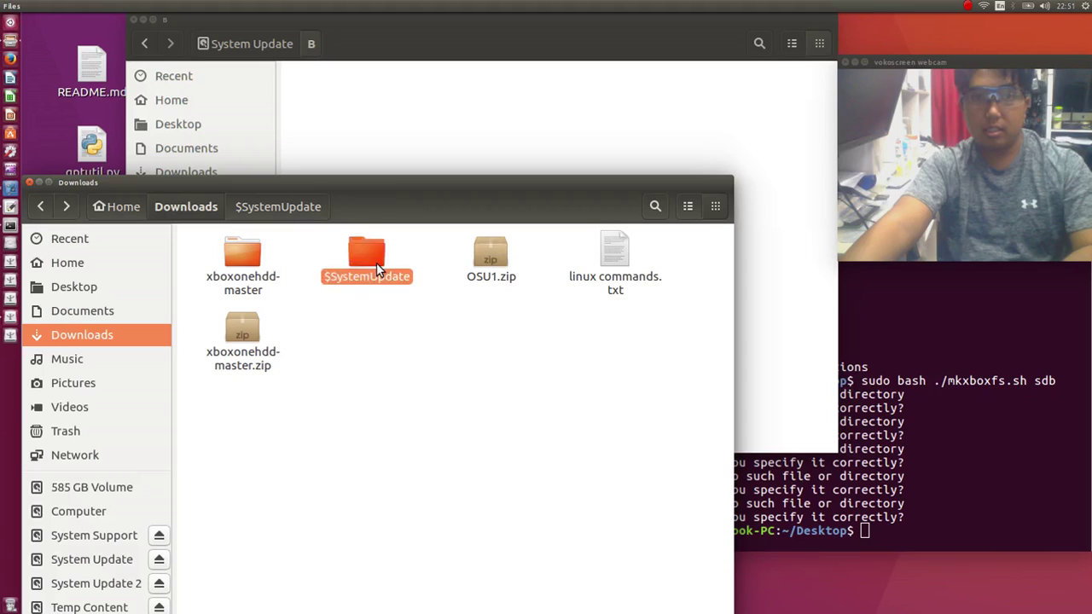
{"action": "double_click", "coordinate": [376, 263]}
{"action": "key", "text": "ctrl+a"}
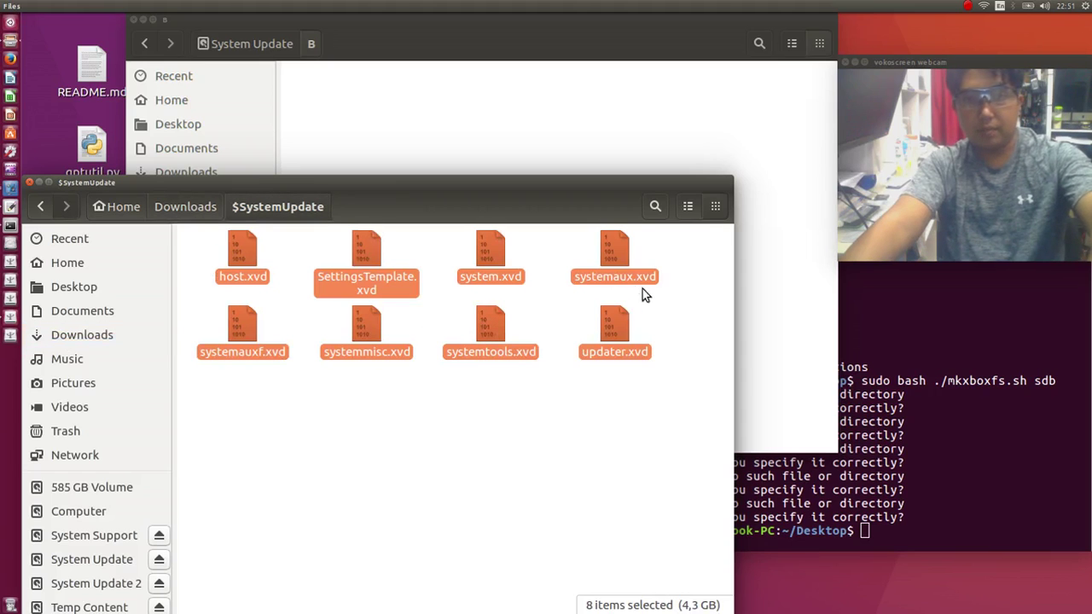
{"action": "left_click", "coordinate": [620, 328], "text": "ctrl"}
{"action": "left_click_drag", "start_coordinate": [235, 250], "coordinate": [347, 119]}
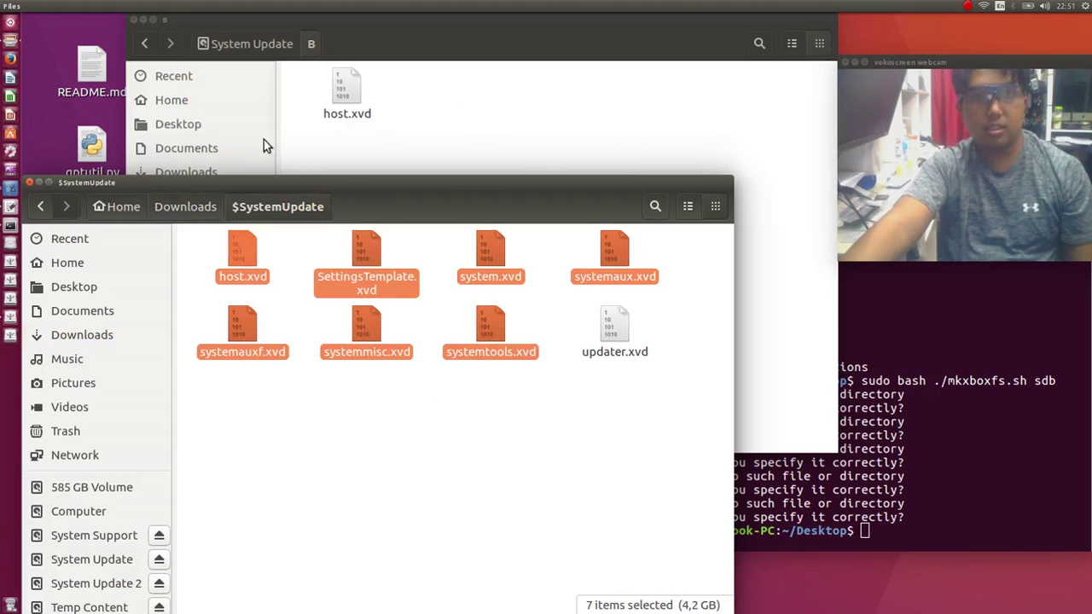
Copy updater.xvd from $SystemUpdate to the root of the System Update volume, beside folders A and B.
{"action": "left_click", "coordinate": [144, 44]}
{"action": "left_click", "coordinate": [433, 560]}
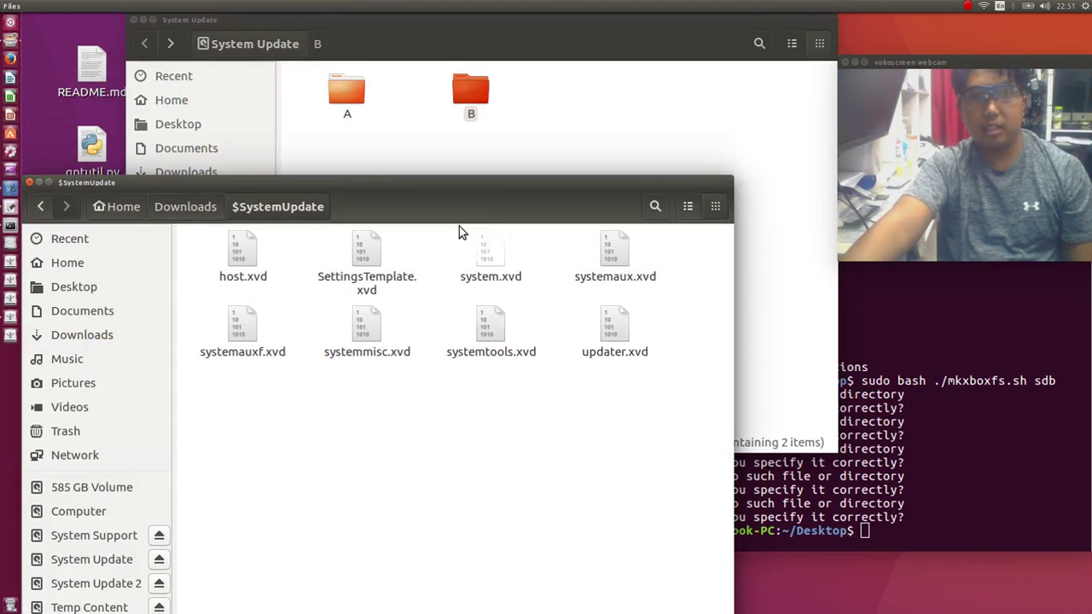
{"action": "left_click", "coordinate": [610, 336]}
{"action": "left_click_drag", "start_coordinate": [614, 337], "coordinate": [615, 128]}
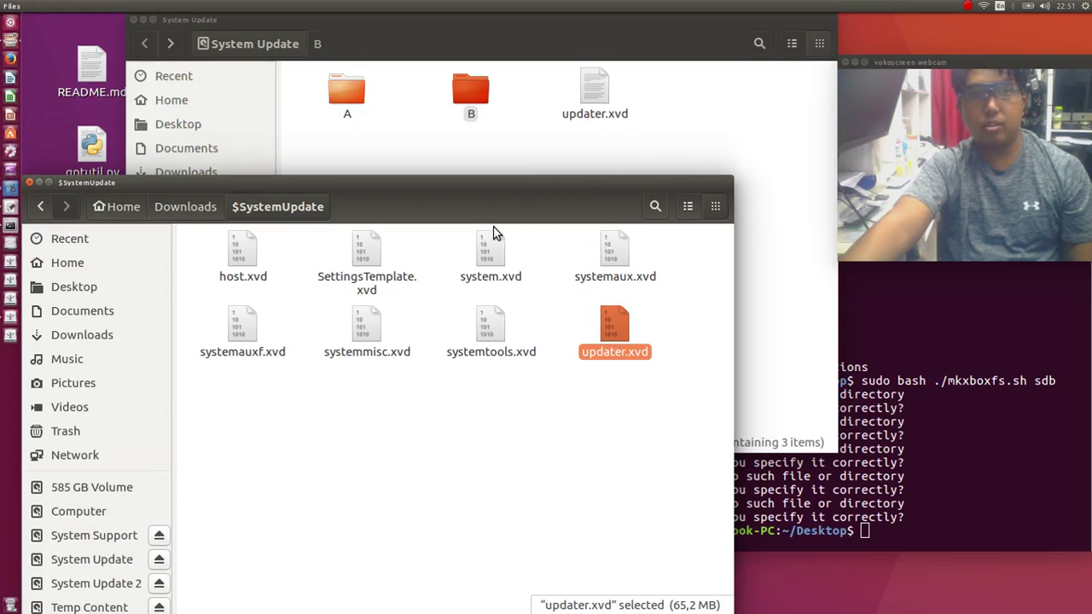
Close the $SystemUpdate and System Update windows, and move the File Operations dialog higher on the desktop.
{"action": "left_click", "coordinate": [29, 183]}
{"action": "left_click_drag", "start_coordinate": [210, 13], "coordinate": [222, 85]}
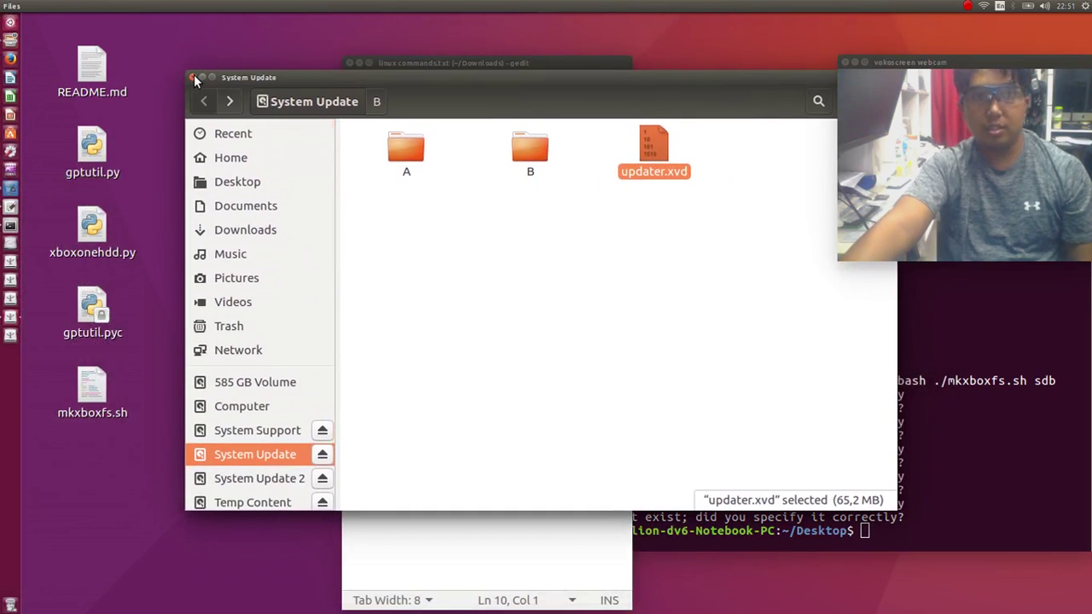
{"action": "left_click", "coordinate": [193, 76]}
{"action": "left_click_drag", "start_coordinate": [510, 285], "coordinate": [563, 117]}
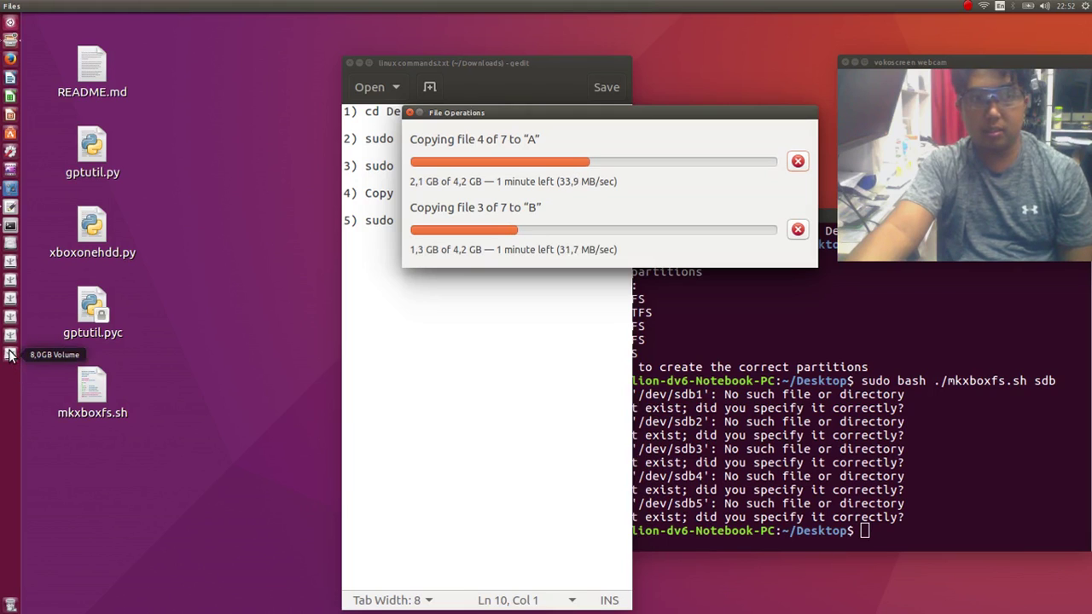
{"action": "left_click", "coordinate": [9, 19]}
{"action": "type", "text": "di"}
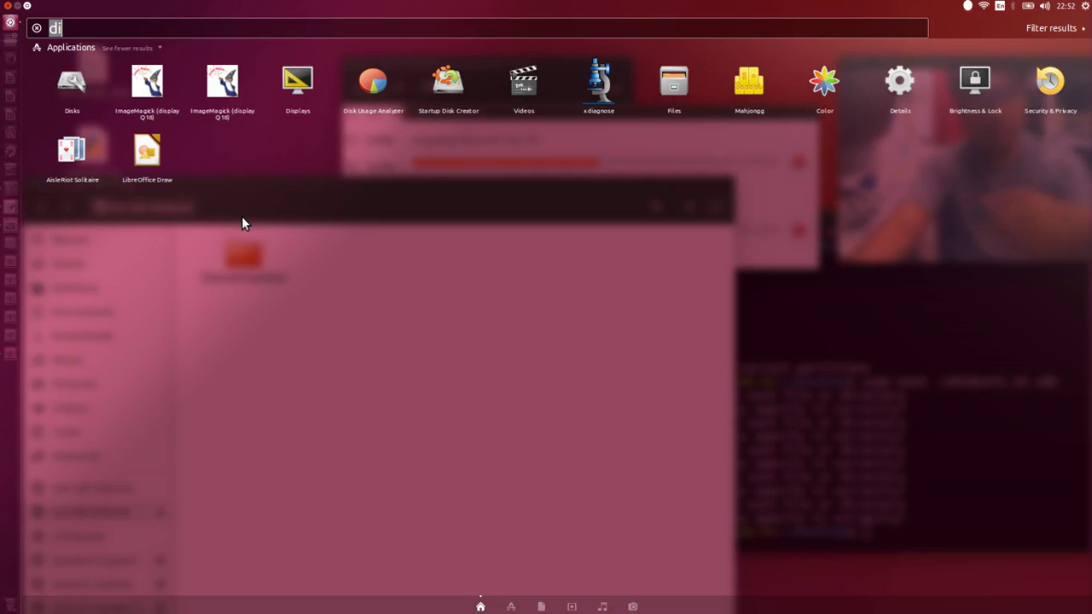
{"action": "key", "text": "BackSpace"}
{"action": "key", "text": "BackSpace"}
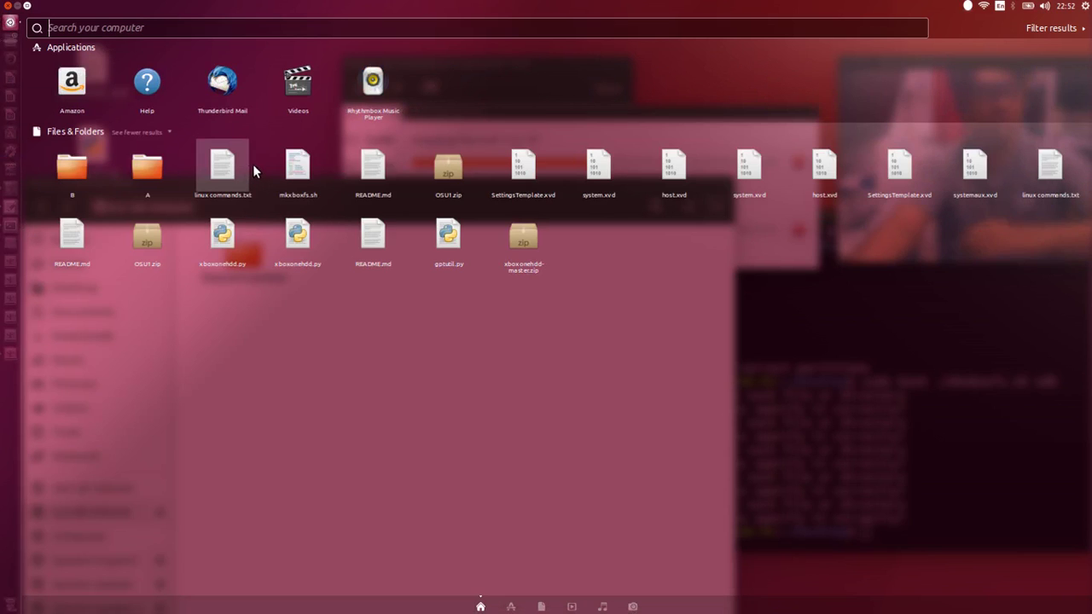
{"action": "key", "text": "Escape"}
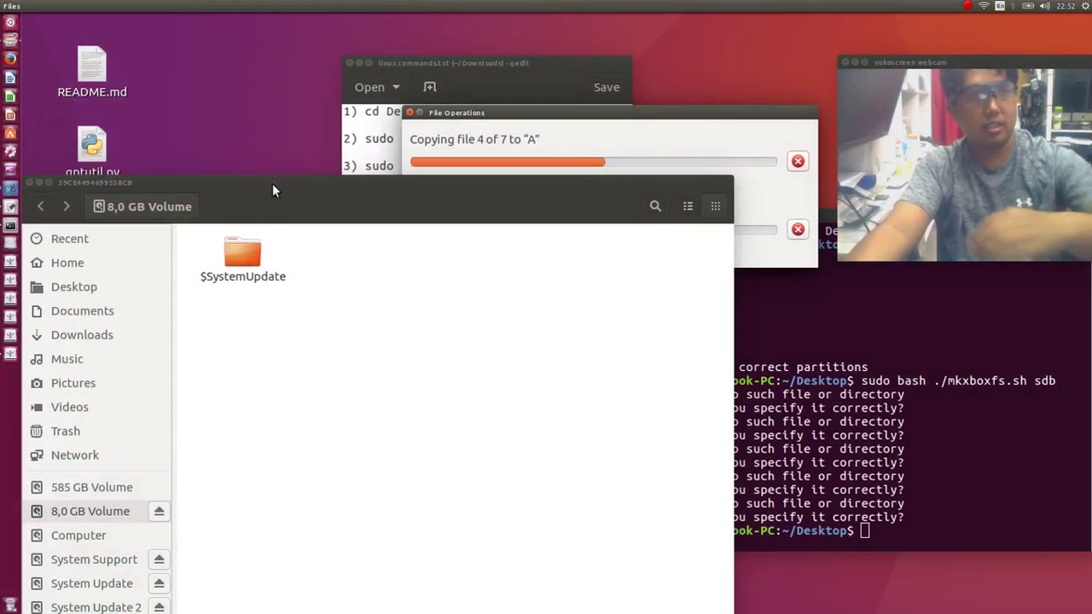
Move the 8,0 GB Volume window higher on the desktop to view its $SystemUpdate folder.
{"action": "left_click", "coordinate": [240, 206]}
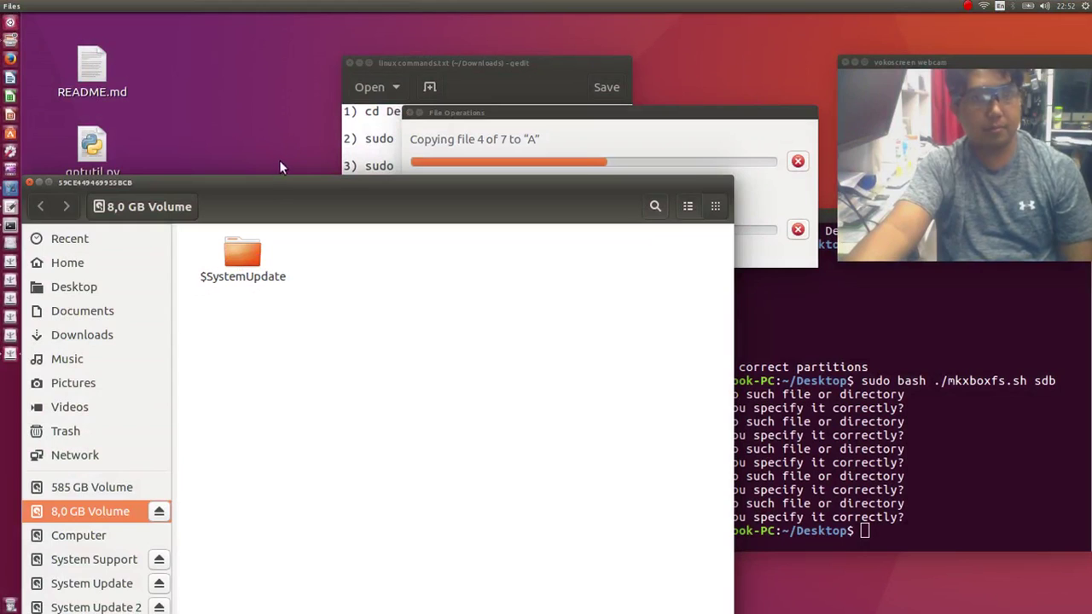
{"action": "left_click_drag", "start_coordinate": [266, 185], "coordinate": [331, 85]}
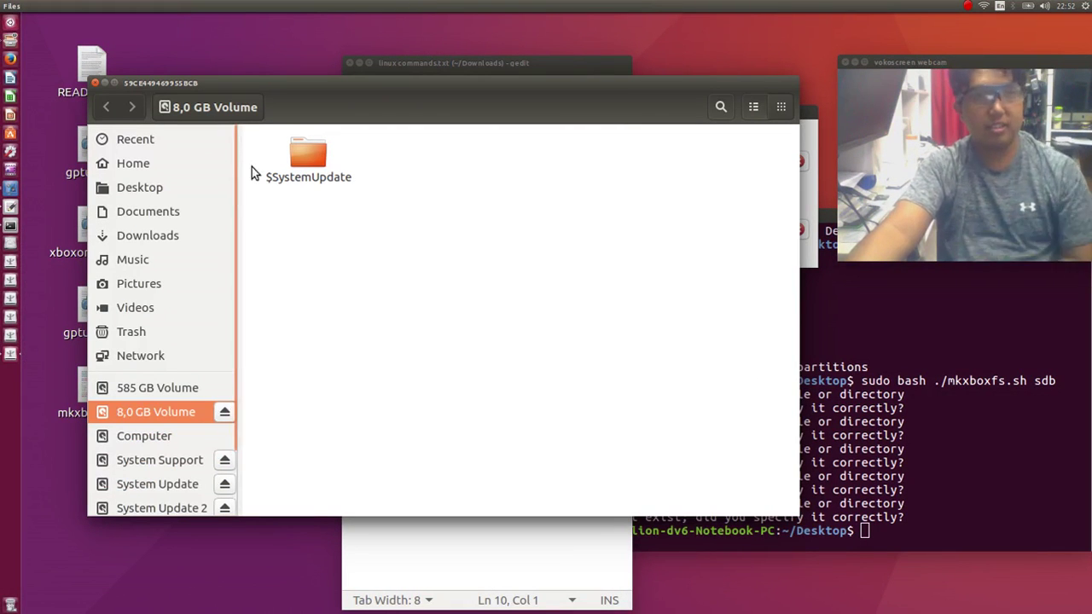
Move the 8,0 GB Volume window lower on the desktop to uncover the File Operations dialog.
{"action": "left_click_drag", "start_coordinate": [287, 91], "coordinate": [297, 230]}
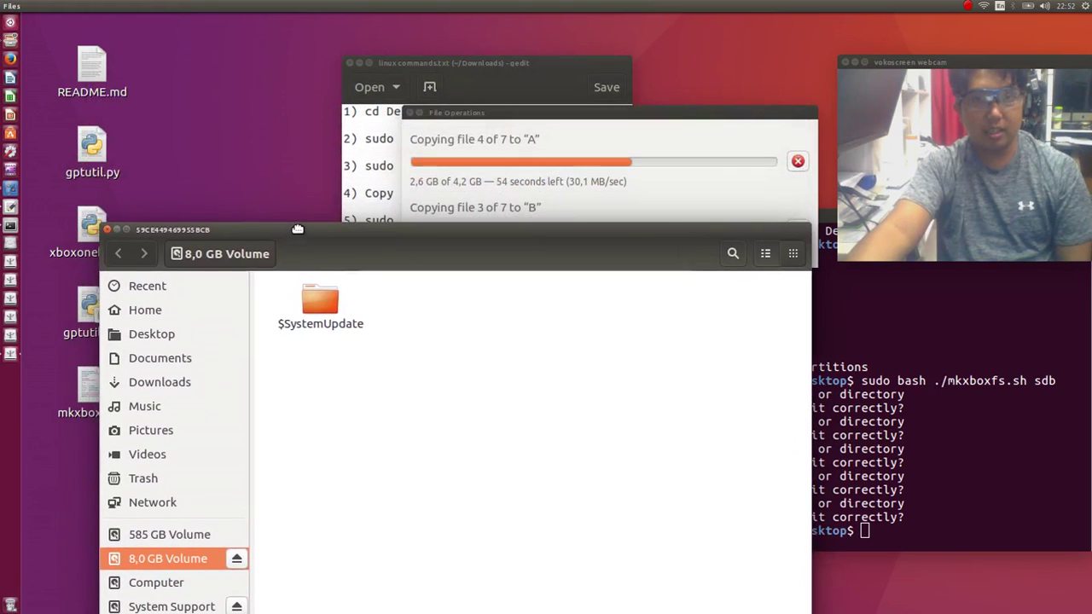
{"action": "left_click", "coordinate": [11, 23]}
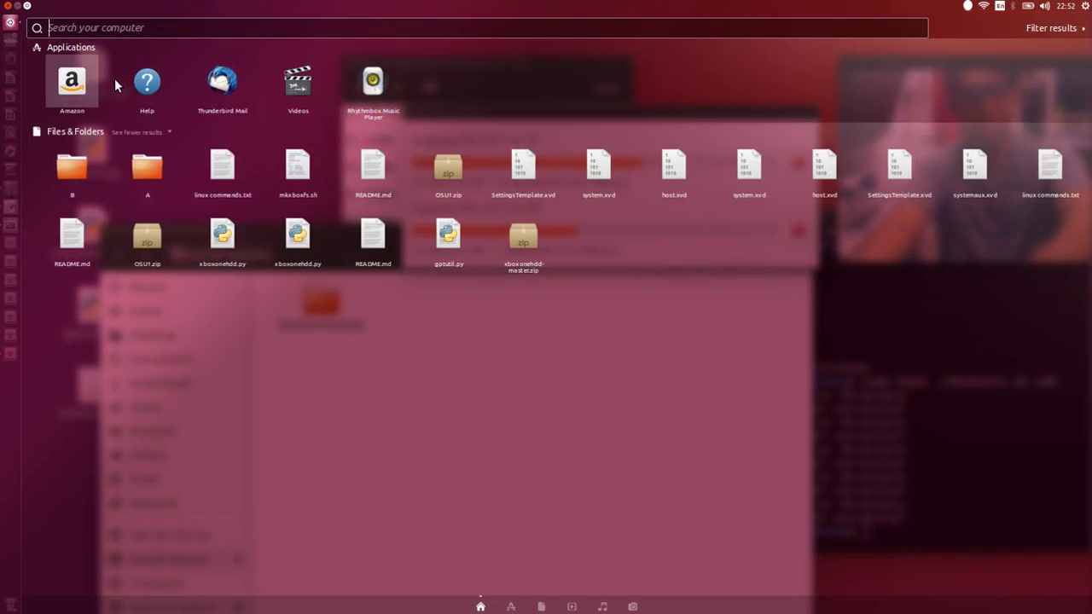
{"action": "key", "text": "Escape"}
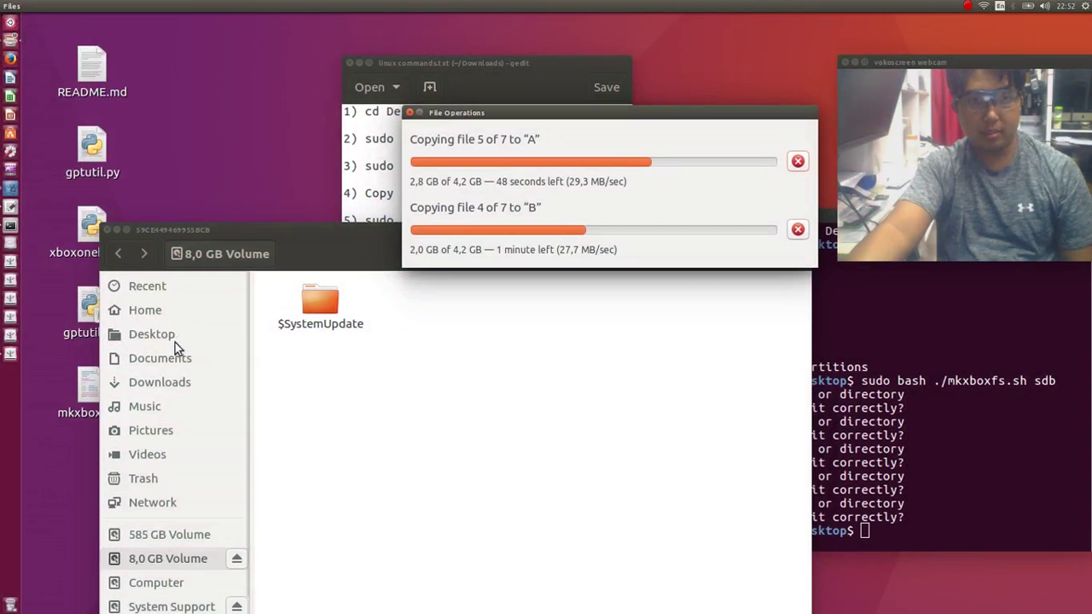
Look at the Downloads folder and the 8,0 GB Volume's $SystemUpdate contents, and close the file window.
{"action": "left_click", "coordinate": [174, 381]}
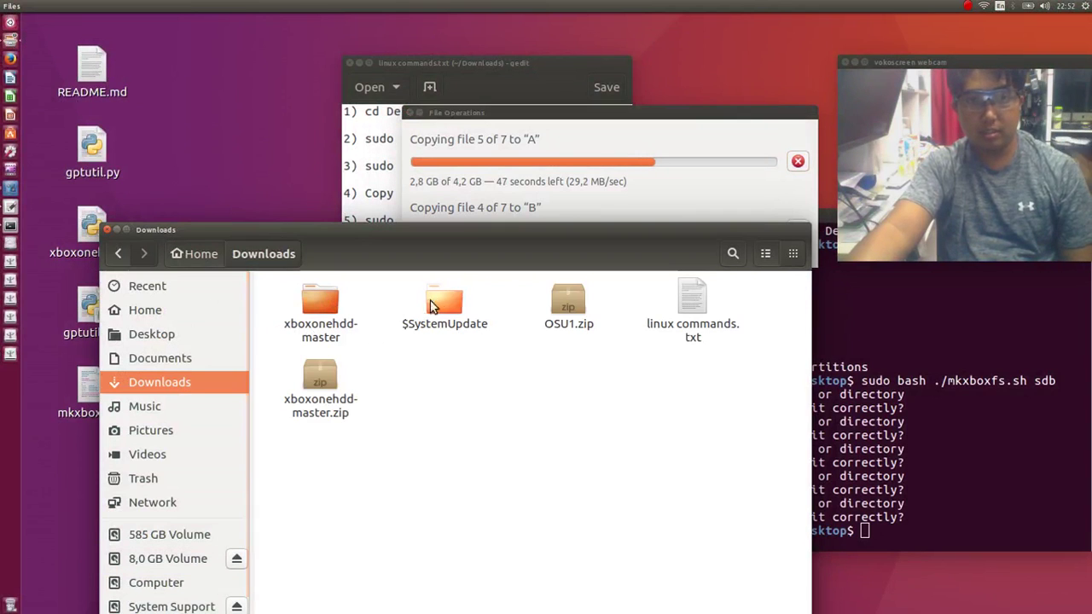
{"action": "left_click", "coordinate": [442, 300]}
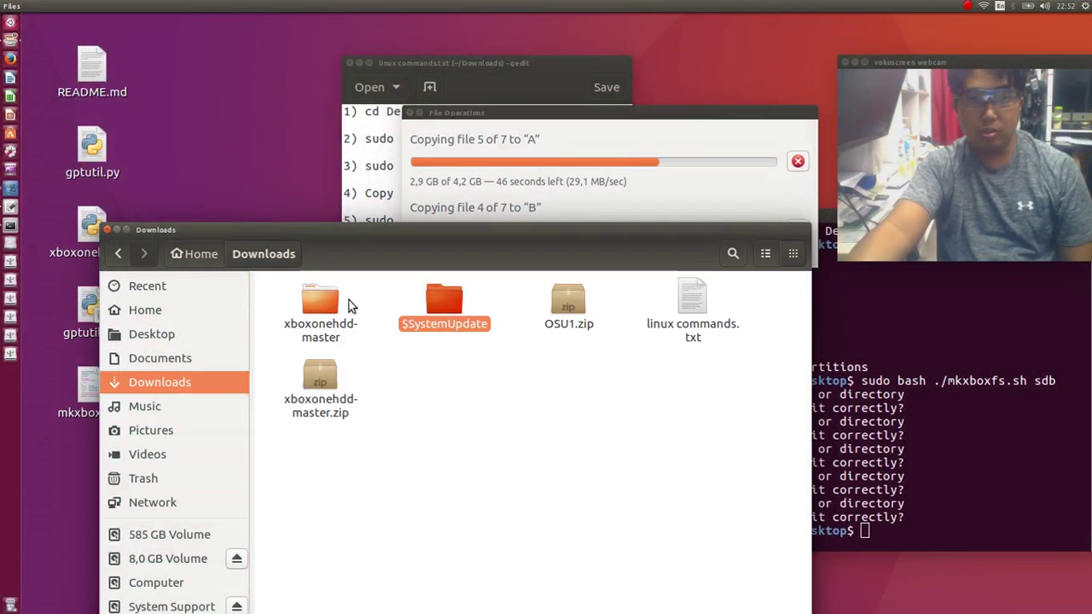
{"action": "left_click", "coordinate": [118, 253]}
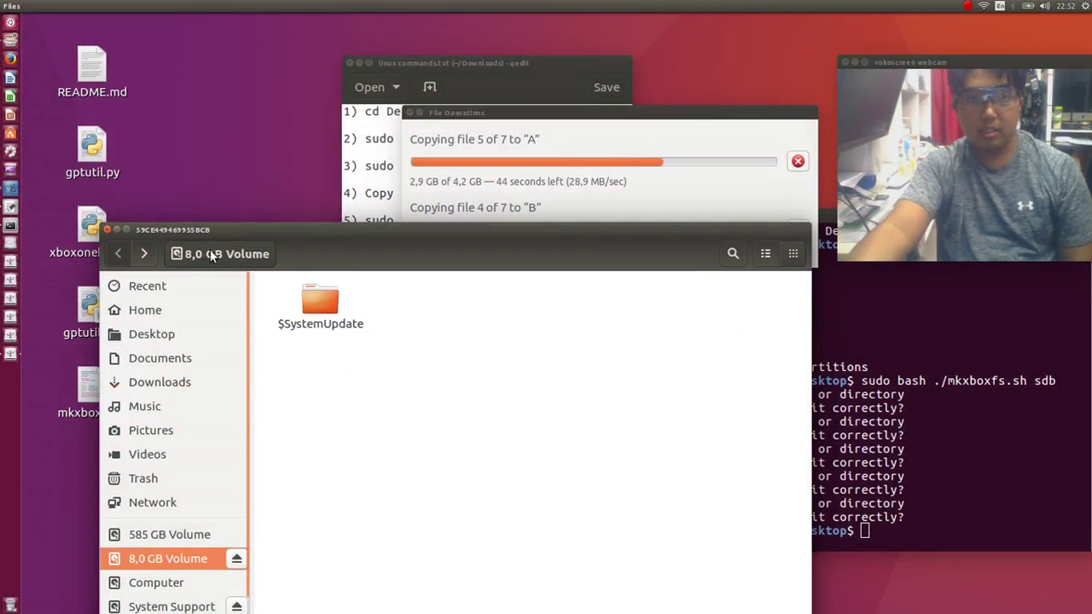
{"action": "double_click", "coordinate": [309, 316]}
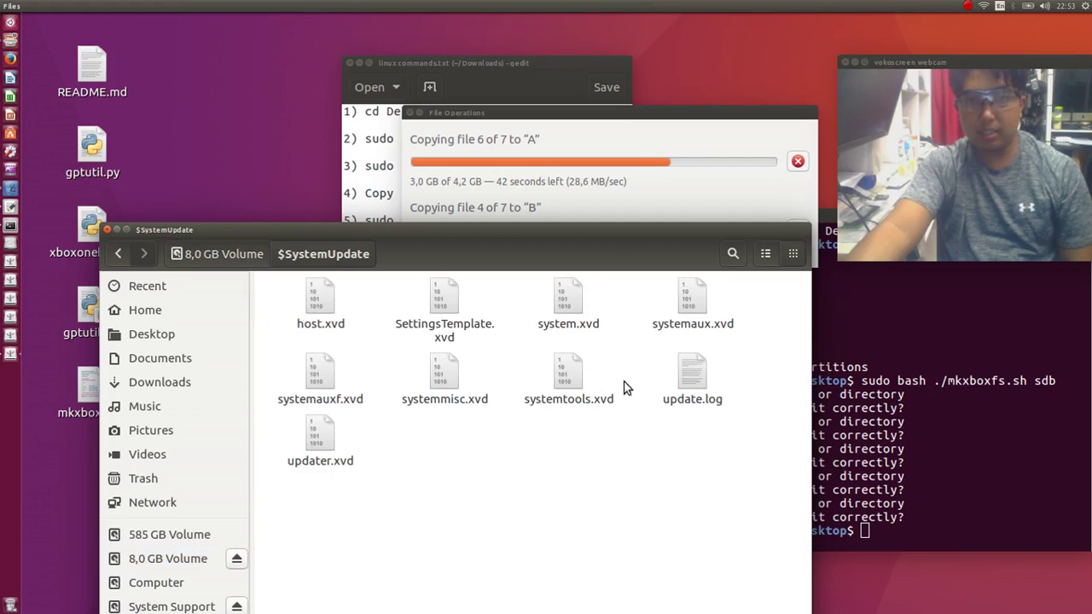
{"action": "left_click", "coordinate": [106, 231]}
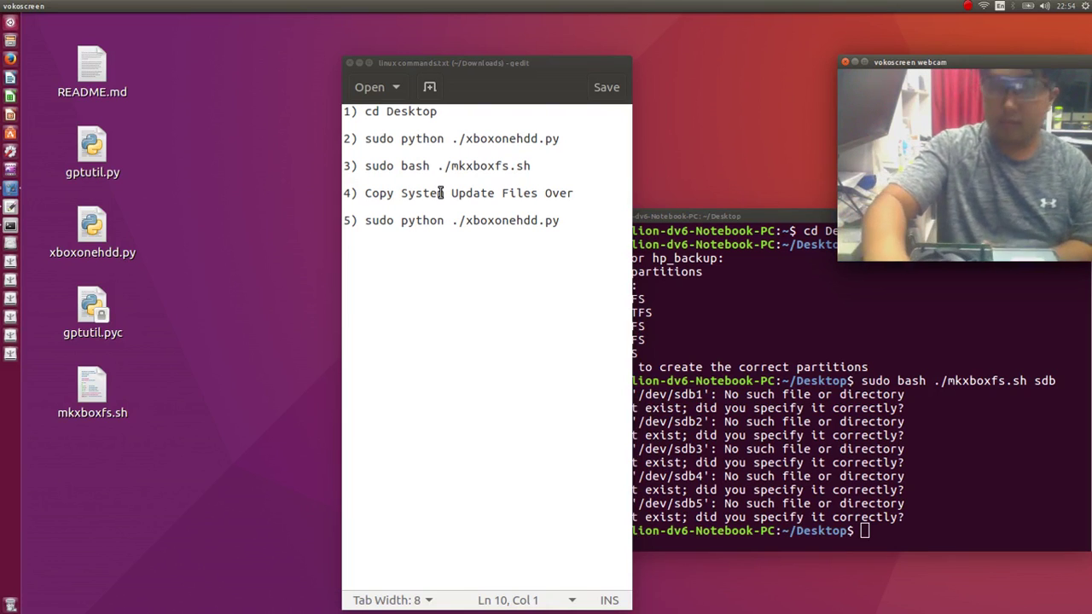
Copy the fifth command, sudo python ./xboxonehdd.py, from linux commands.txt.
{"action": "left_click", "coordinate": [381, 254]}
{"action": "left_click_drag", "start_coordinate": [365, 219], "coordinate": [558, 220]}
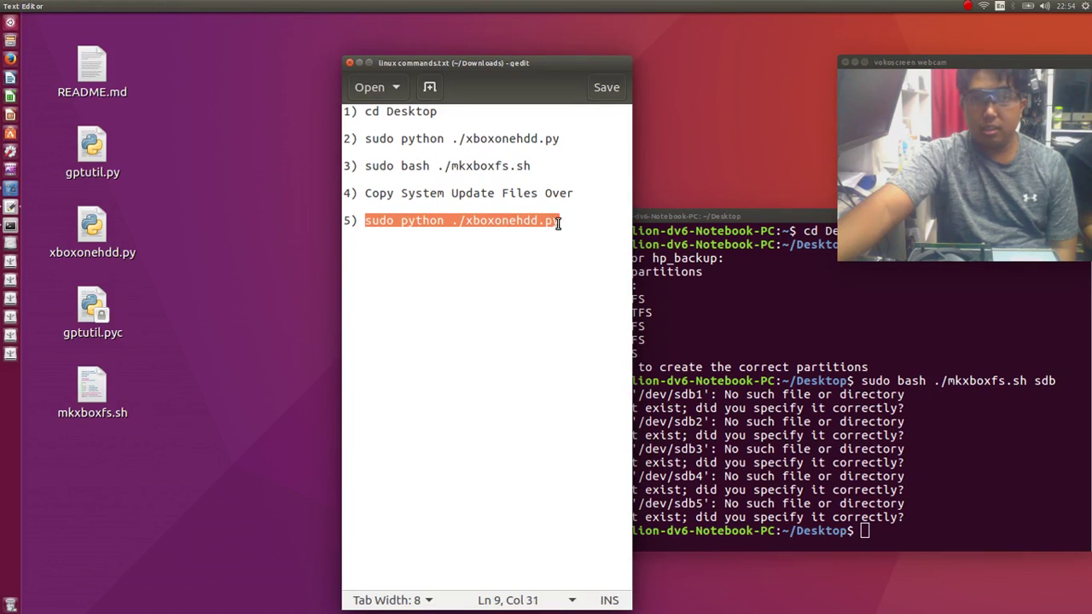
{"action": "right_click", "coordinate": [539, 222]}
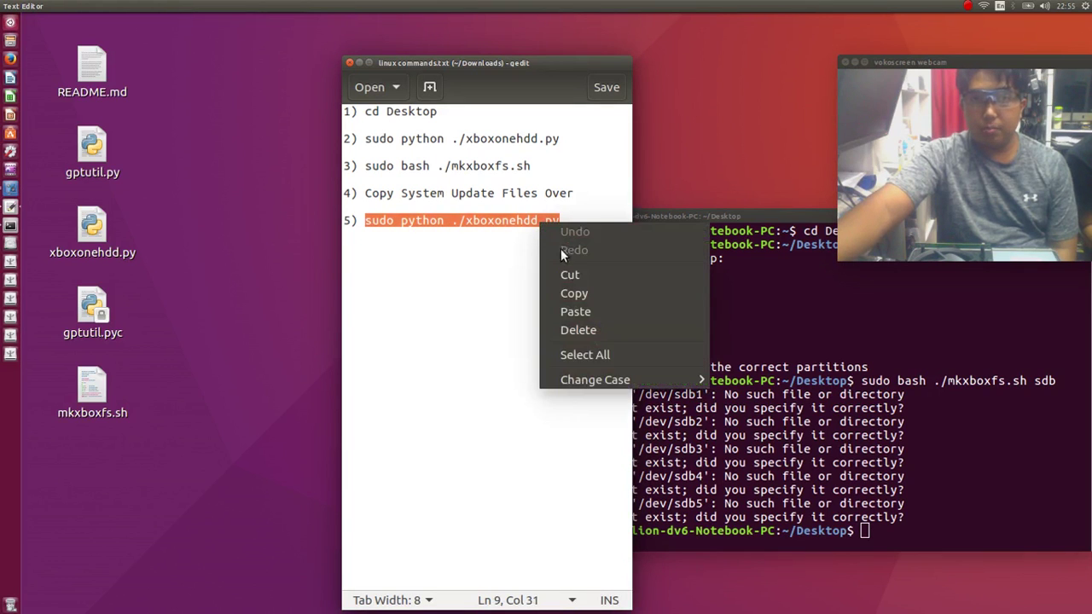
{"action": "left_click", "coordinate": [573, 293]}
Run the copied command in the terminal as sudo python ./xboxonehdd.py sdb, and confirm the disk conversion with yes.
{"action": "left_click", "coordinate": [892, 530]}
{"action": "right_click", "coordinate": [893, 531]}
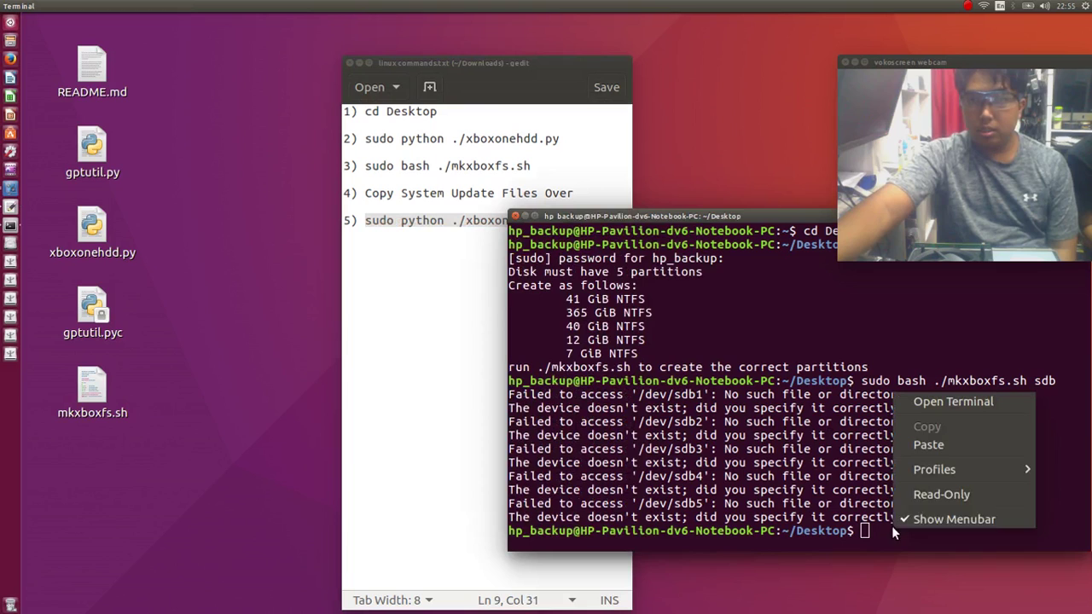
{"action": "left_click", "coordinate": [921, 445]}
{"action": "type", "text": "sdb"}
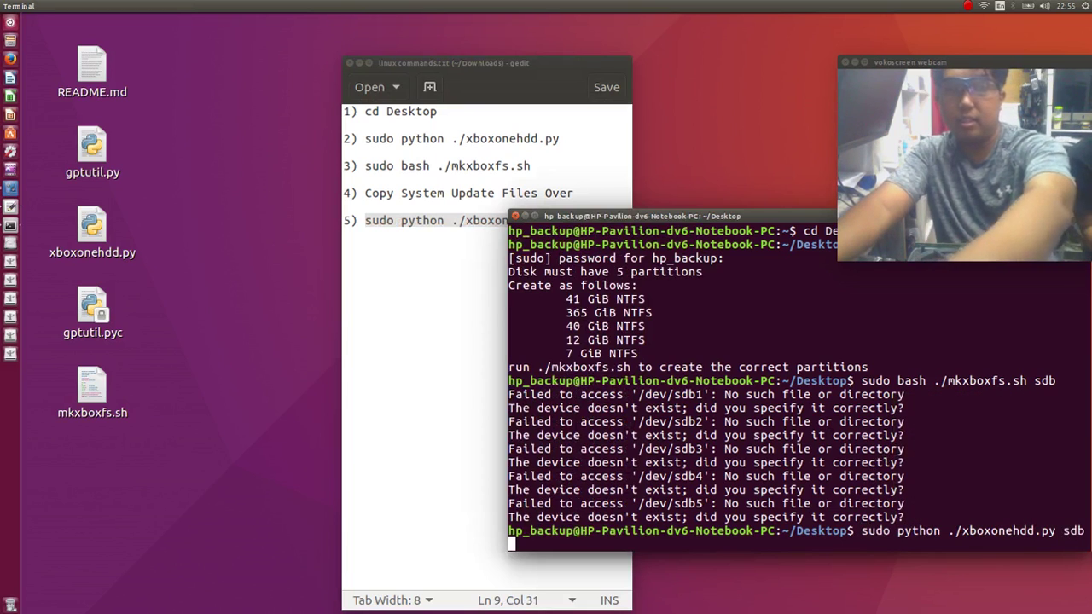
{"action": "key", "text": "Return"}
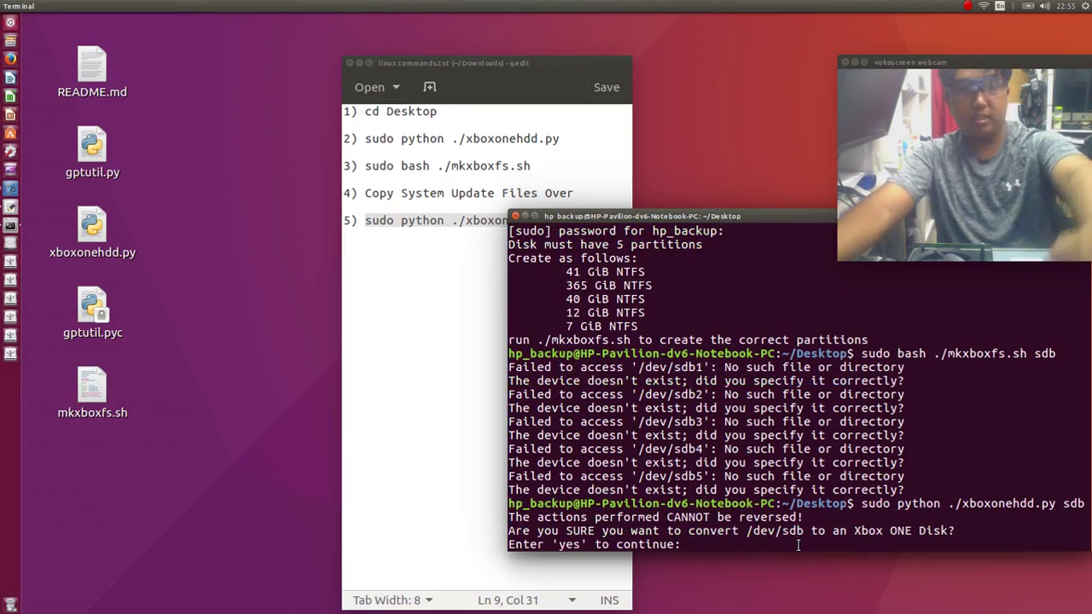
{"action": "type", "text": "yes"}
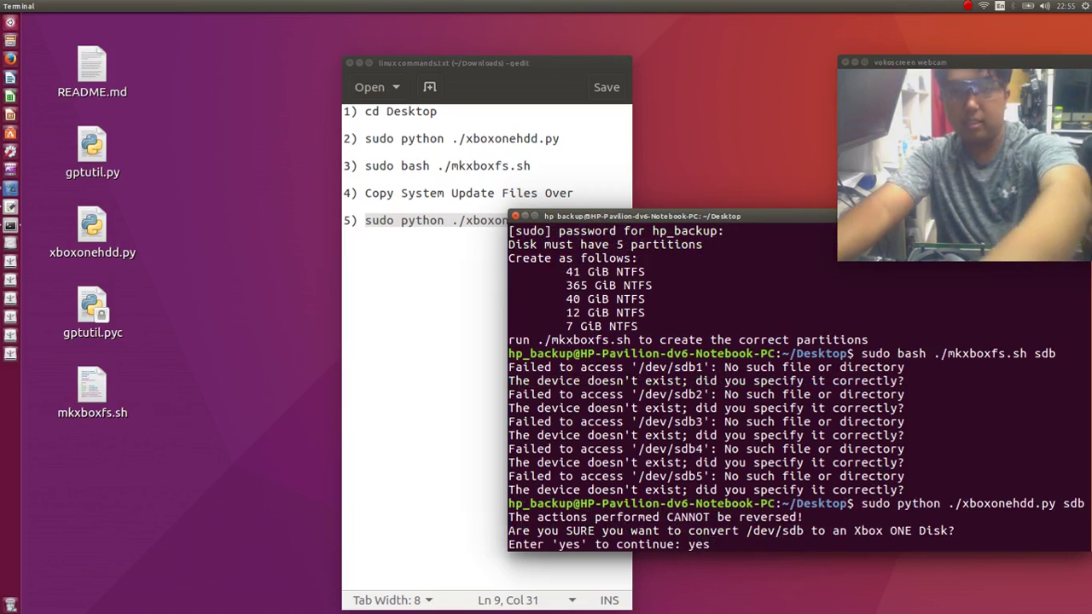
{"action": "key", "text": "Return"}
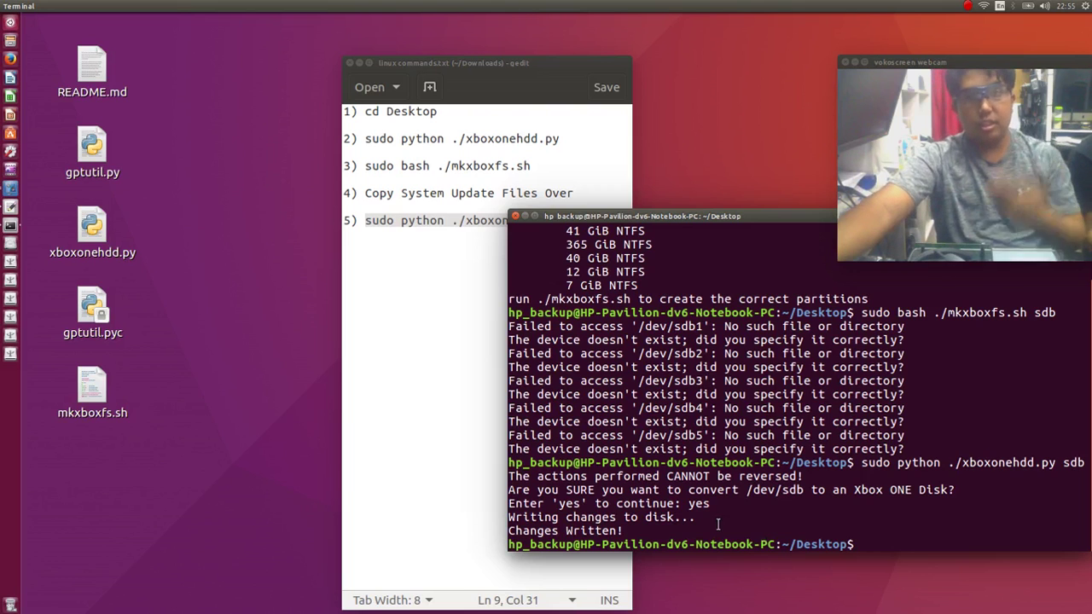
Close the linux commands.txt editor and the terminal window.
{"action": "left_click", "coordinate": [408, 179]}
{"action": "left_click", "coordinate": [349, 63]}
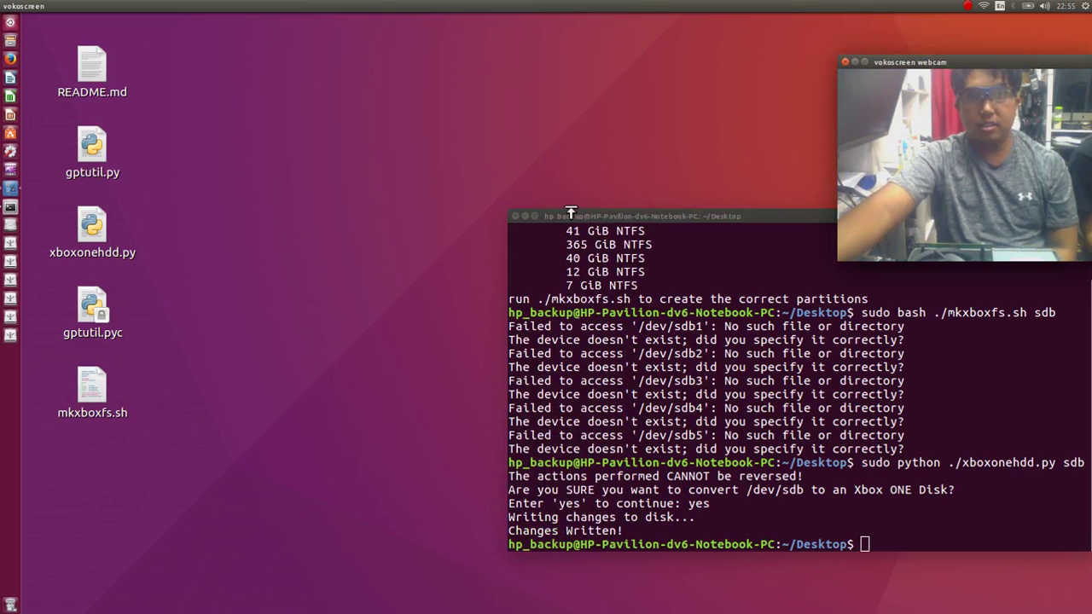
{"action": "left_click", "coordinate": [514, 215]}
Safely remove the parent drive of the System Update 2 volume.
{"action": "right_click", "coordinate": [11, 298]}
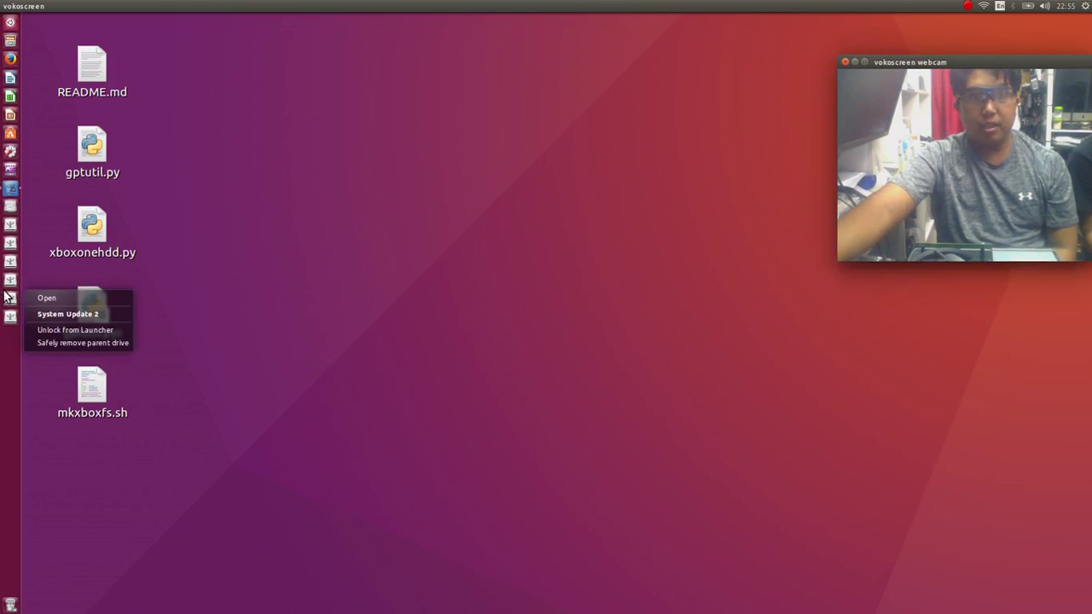
{"action": "left_click", "coordinate": [73, 343]}
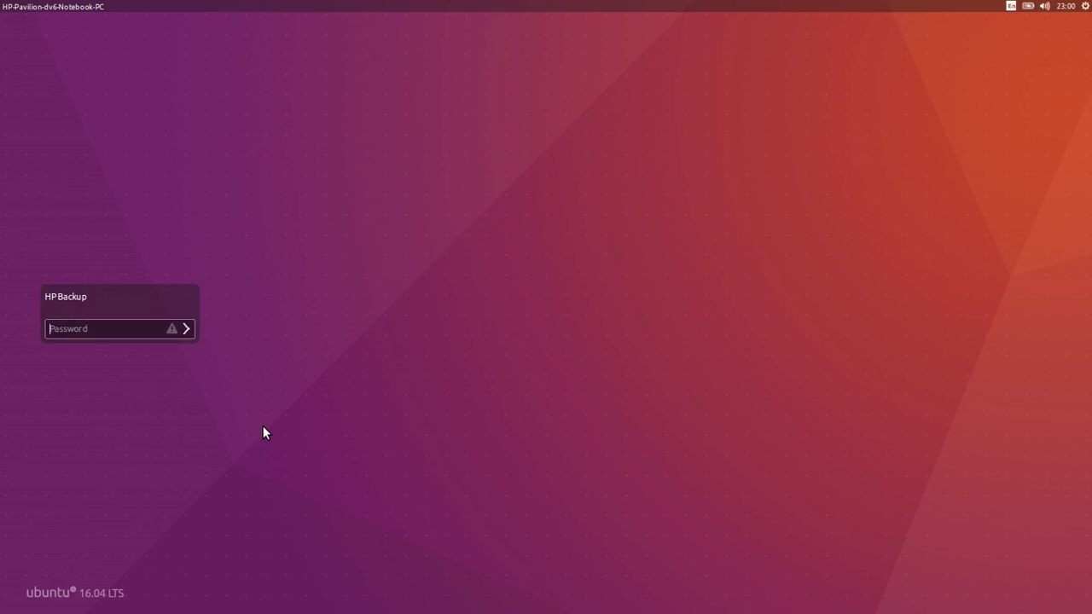
Unlock the Ubuntu session by entering the account password.
{"action": "type", "text": "••••••"}
{"action": "key", "text": "Return"}
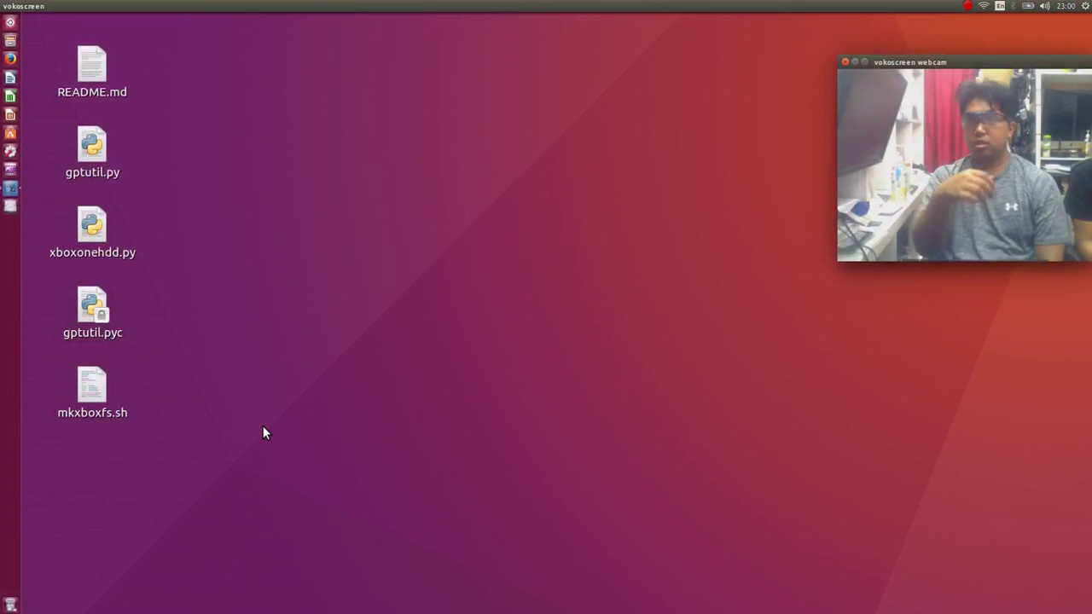
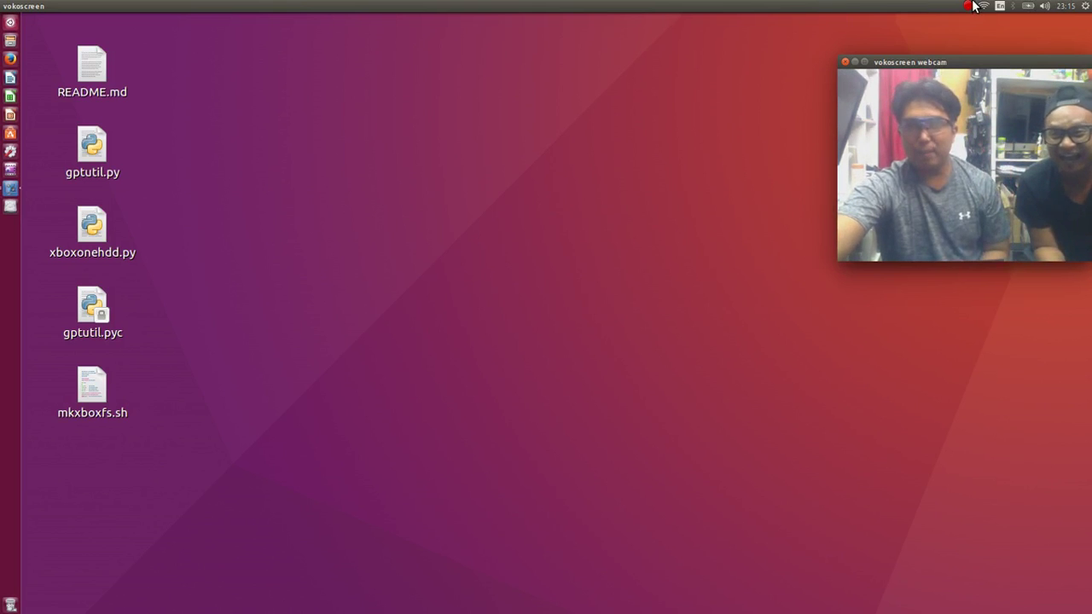
{"action": "left_click", "coordinate": [966, 7]}
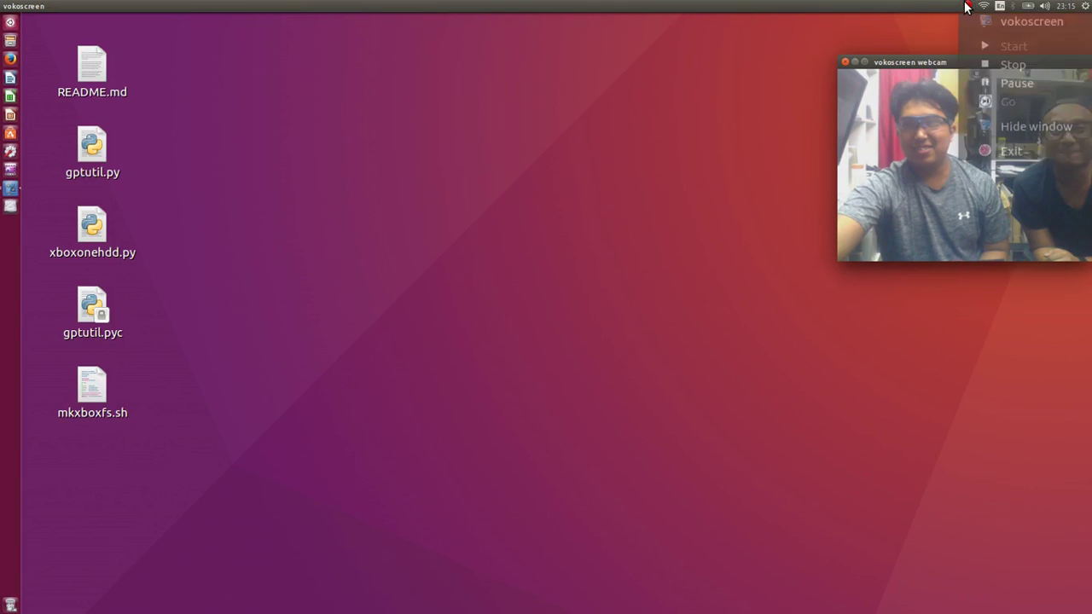